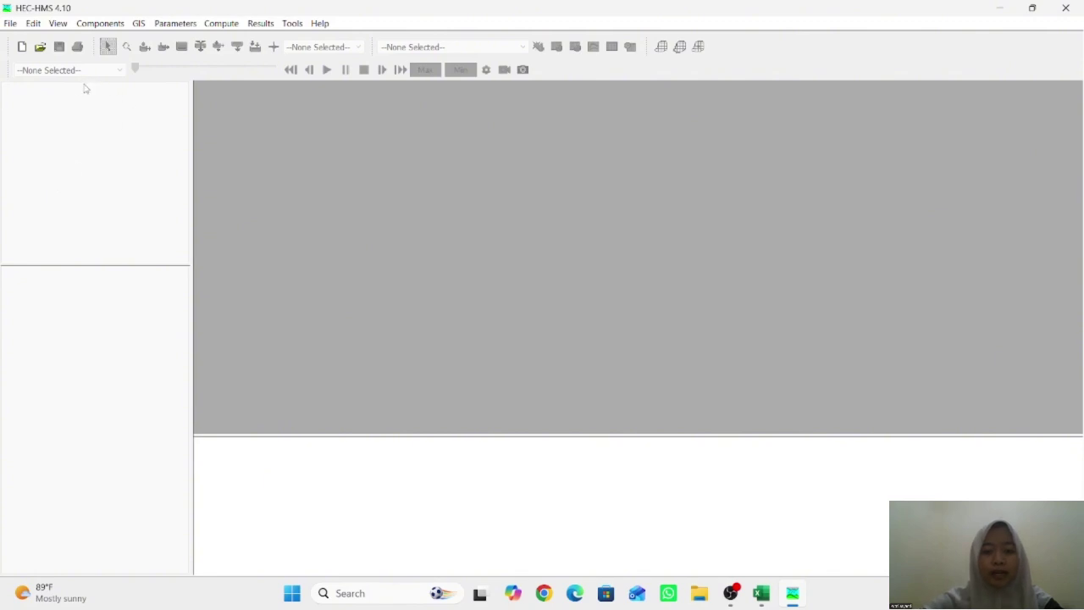
Create a new project with the name TUGASDAS RAWPEN KELOMPOK 3 and the Metric default unit system
{"action": "left_click", "coordinate": [11, 23]}
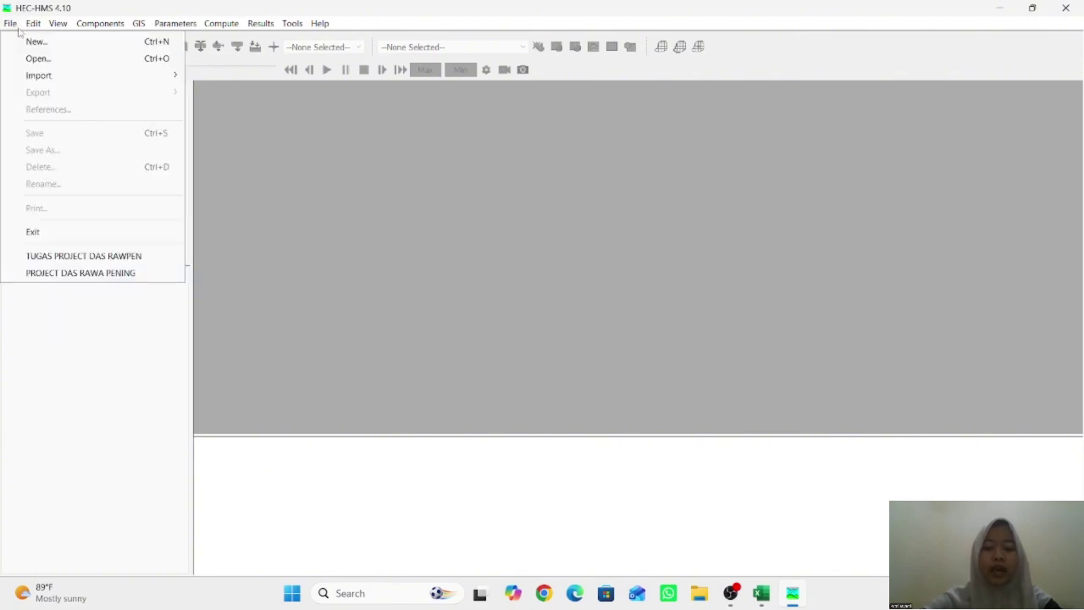
{"action": "left_click", "coordinate": [34, 42]}
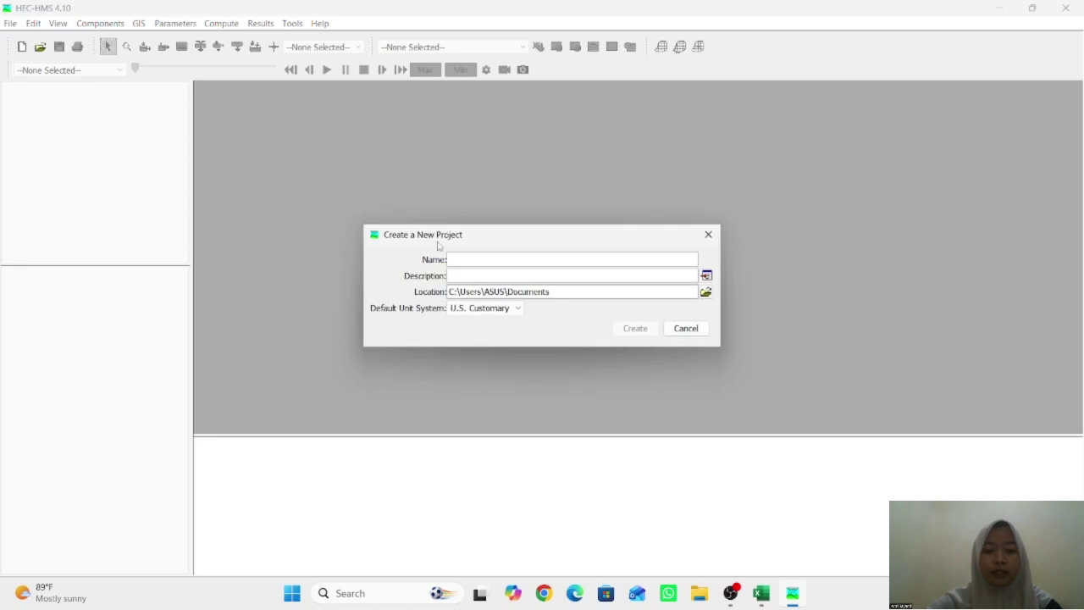
{"action": "type", "text": "TUGAS "}
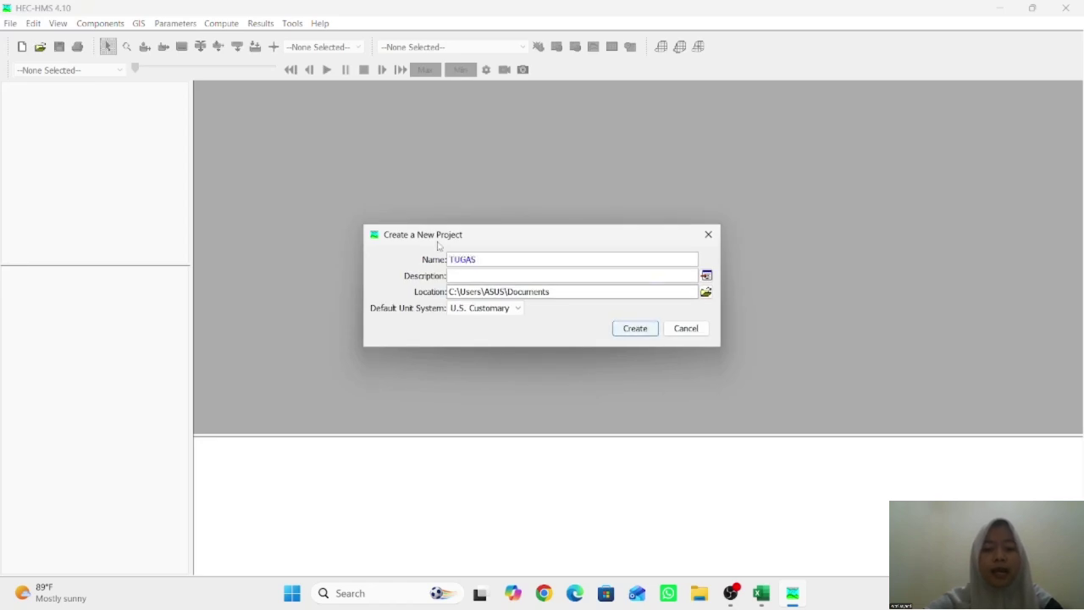
{"action": "type", "text": "DAS"}
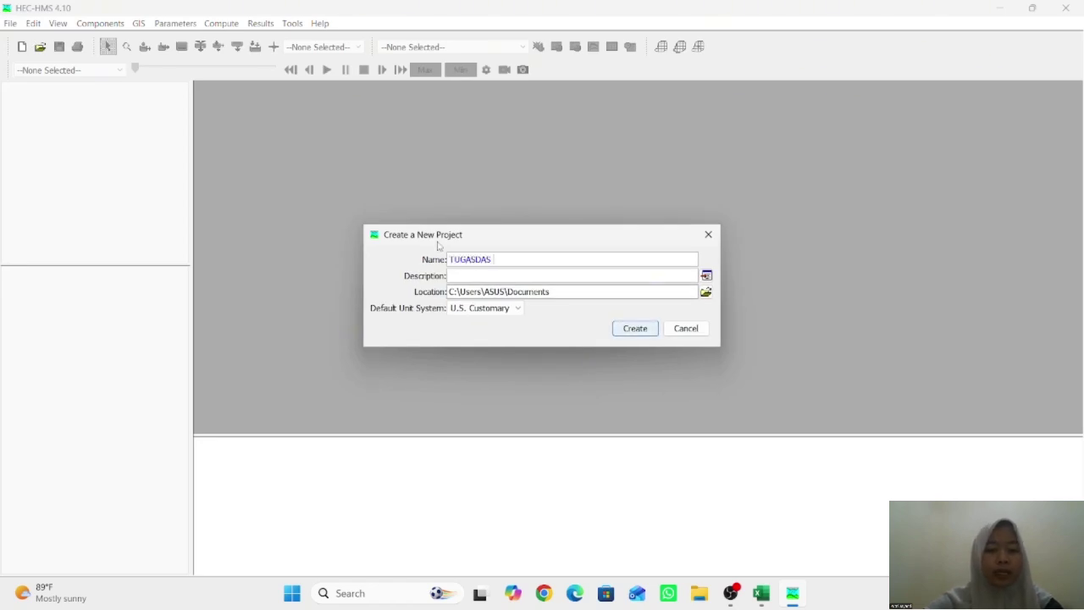
{"action": "type", "text": " RAWPEN KELOM"}
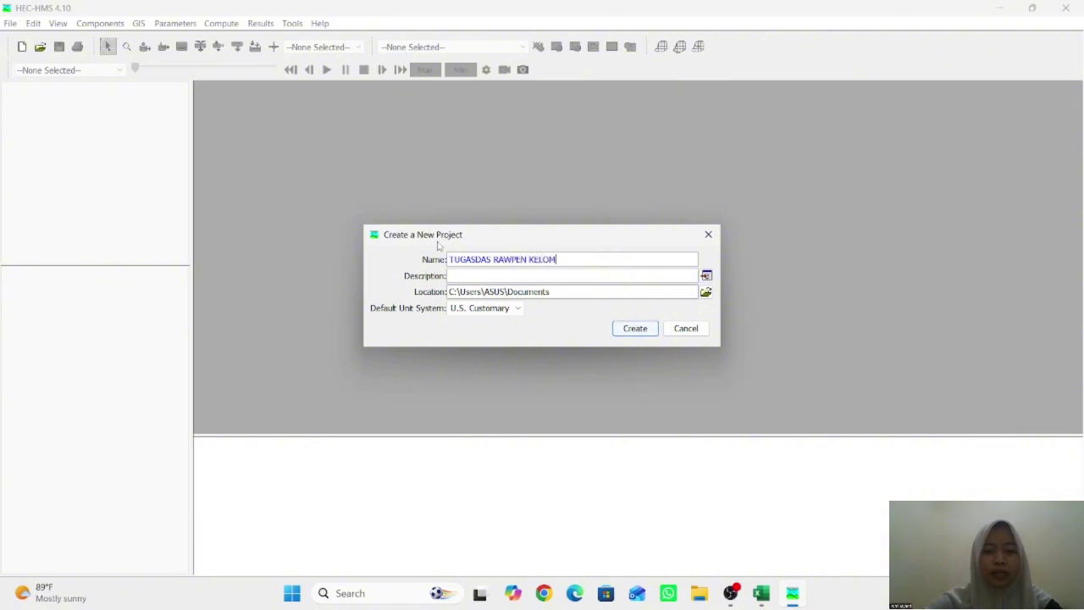
{"action": "type", "text": "POK 3"}
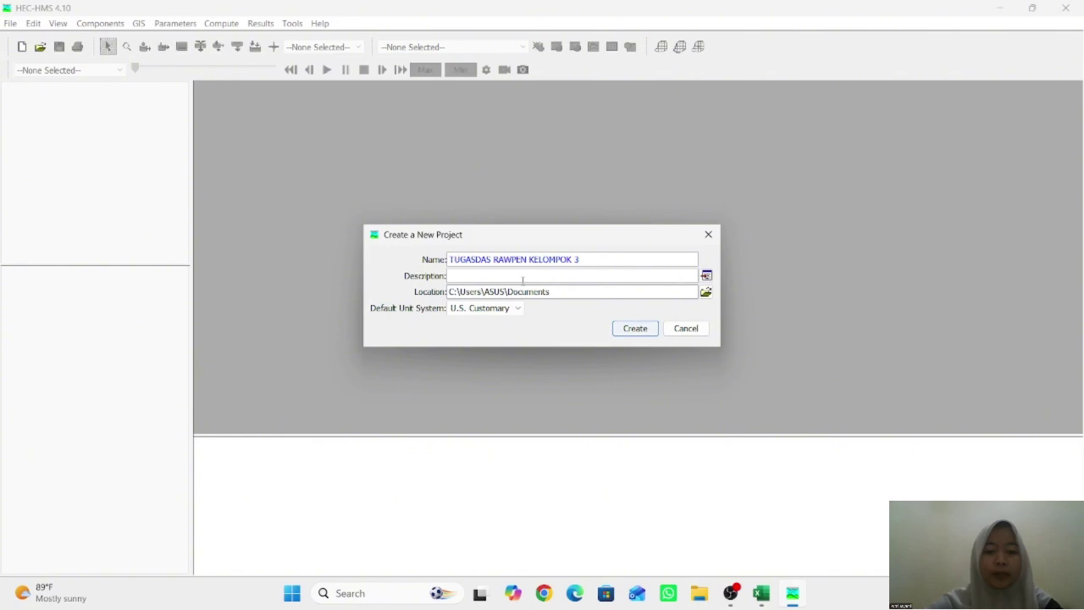
{"action": "left_click", "coordinate": [620, 281]}
{"action": "left_click", "coordinate": [497, 309]}
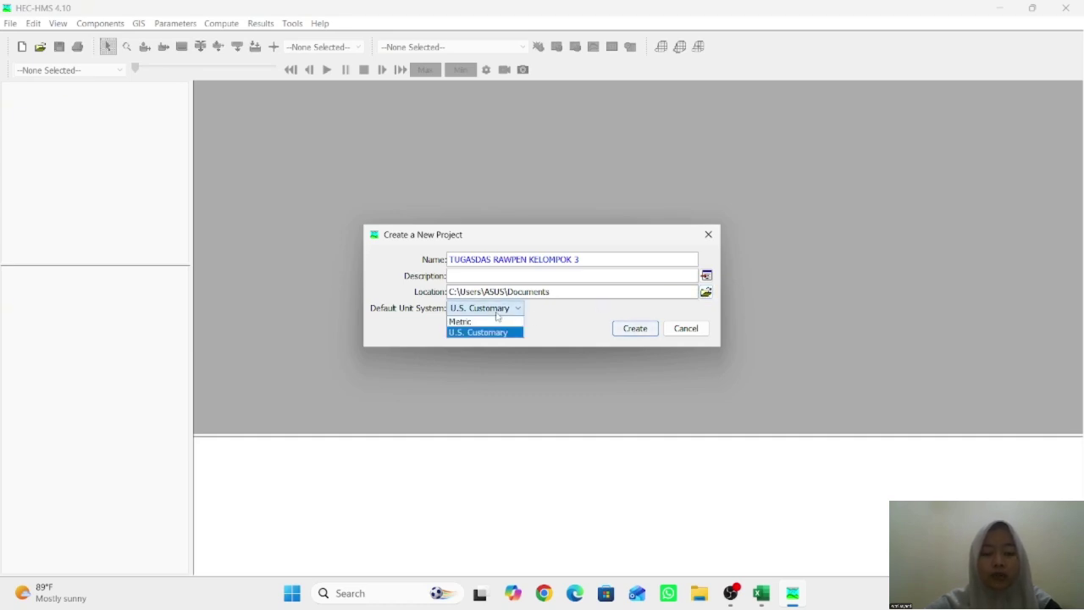
{"action": "left_click", "coordinate": [498, 321]}
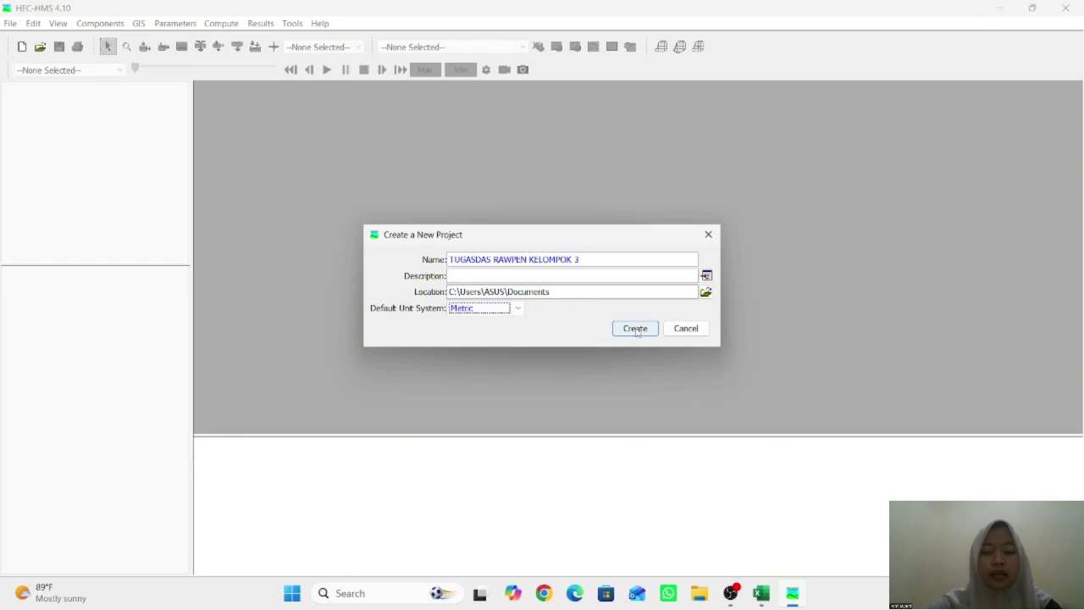
{"action": "left_click", "coordinate": [636, 328]}
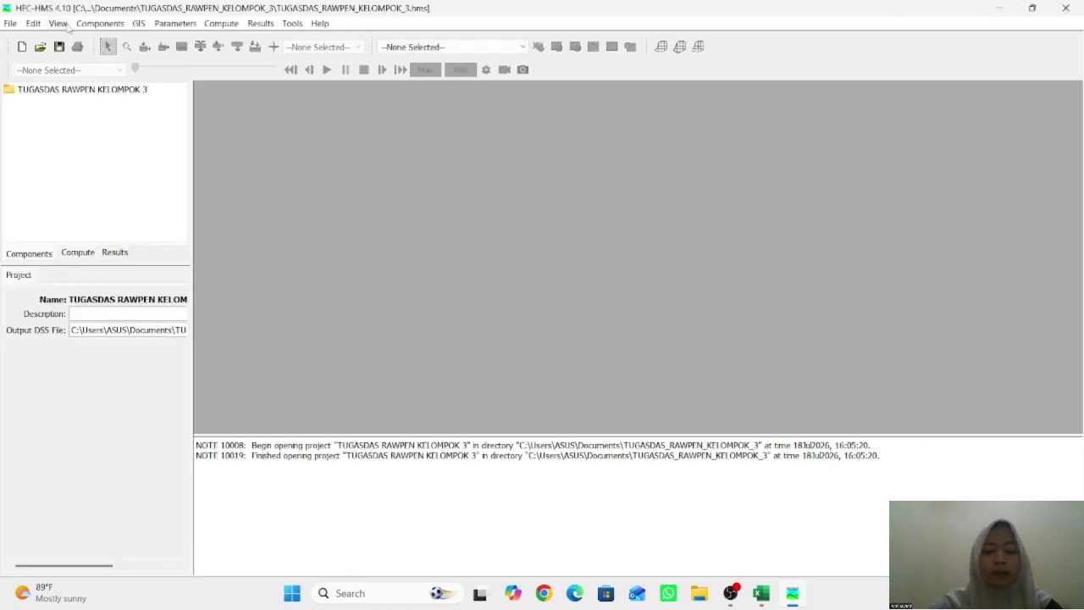
Create a basin model with the default name Basin 1 and open its map in a maximized window
{"action": "left_click", "coordinate": [108, 26]}
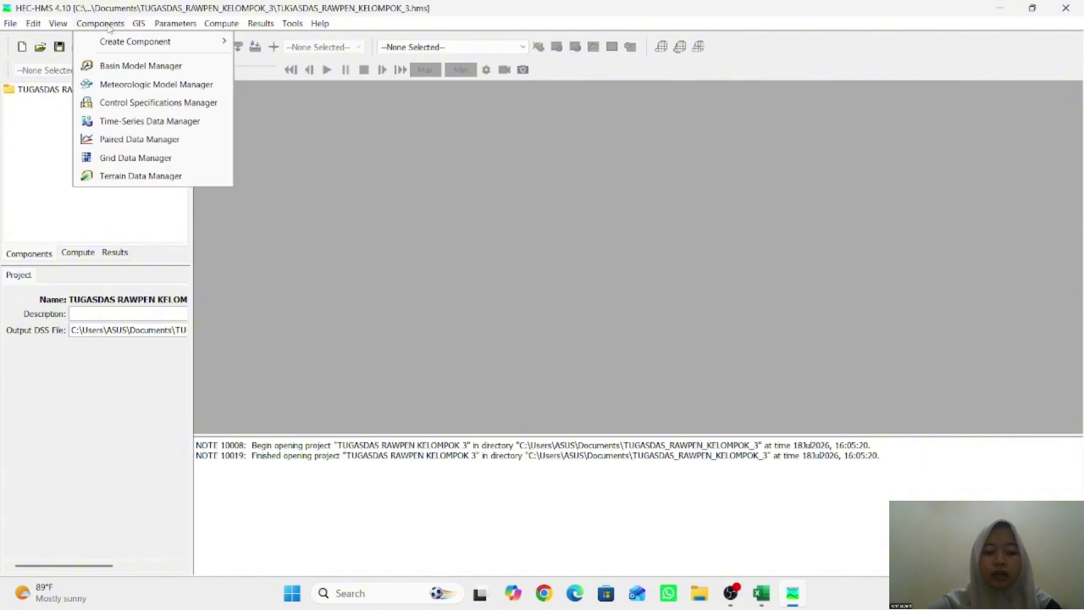
{"action": "mouse_move", "coordinate": [124, 47]}
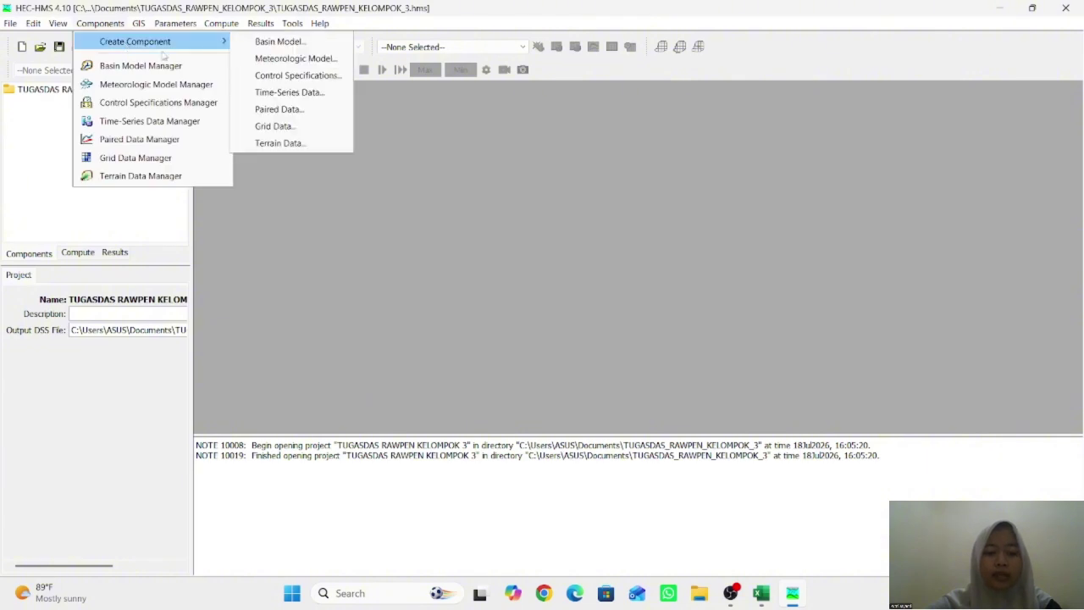
{"action": "left_click", "coordinate": [264, 43]}
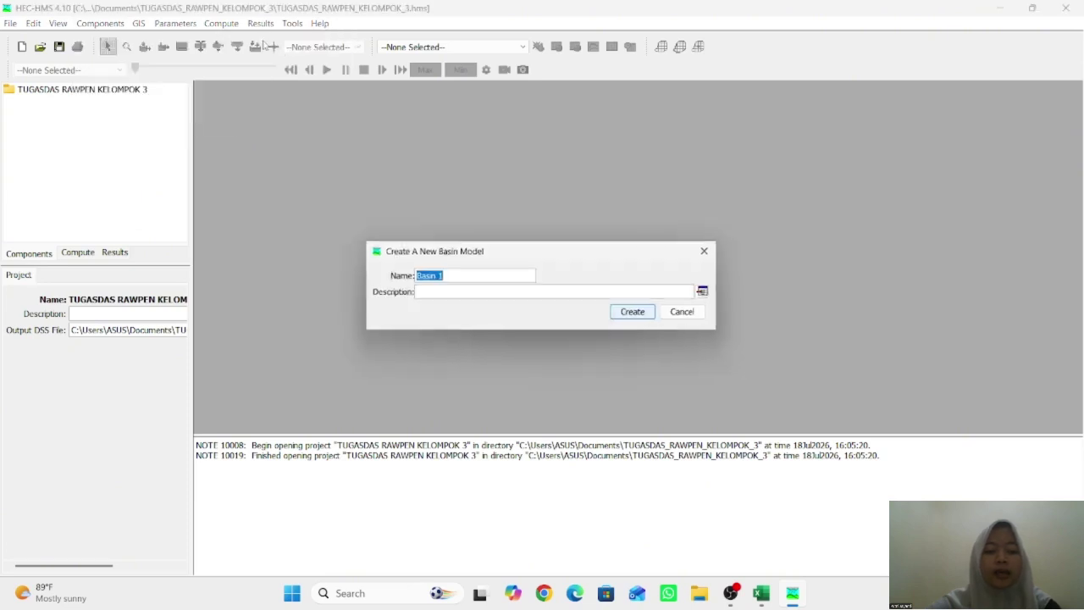
{"action": "left_click", "coordinate": [627, 315]}
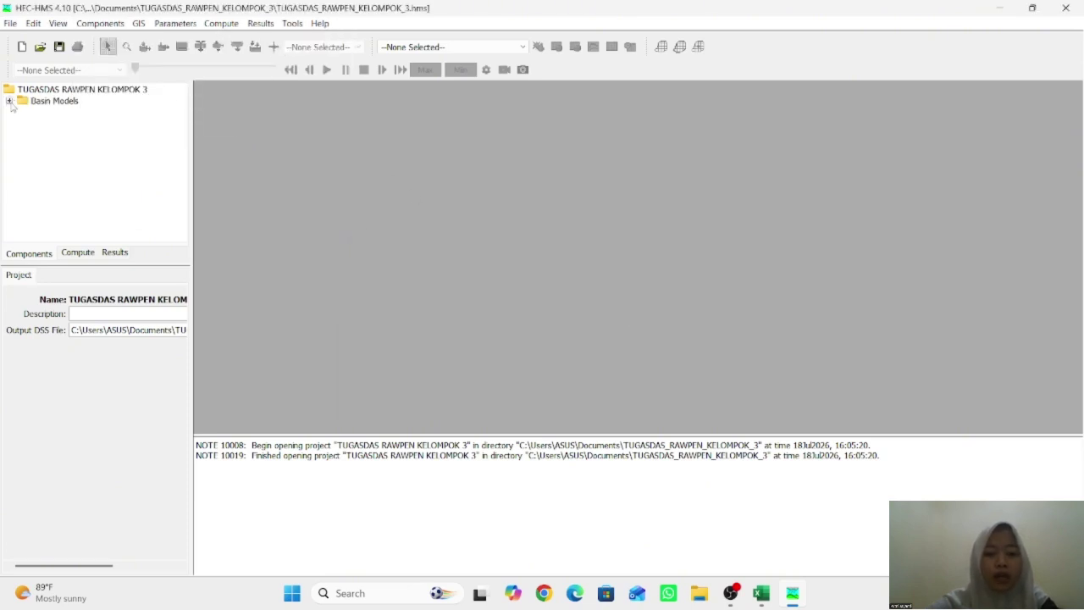
{"action": "left_click", "coordinate": [10, 101]}
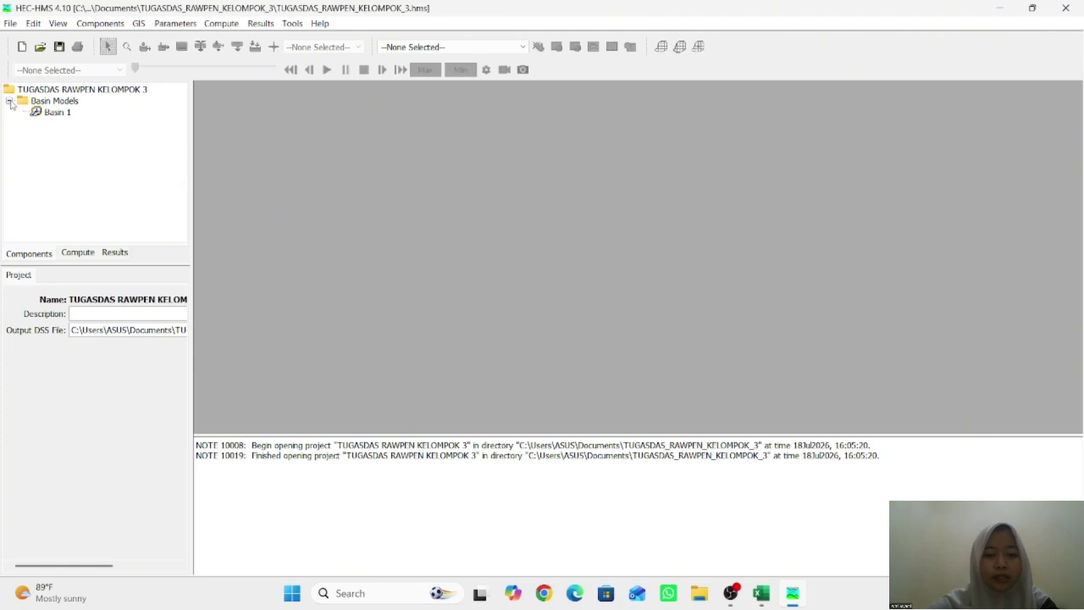
{"action": "left_click", "coordinate": [56, 113]}
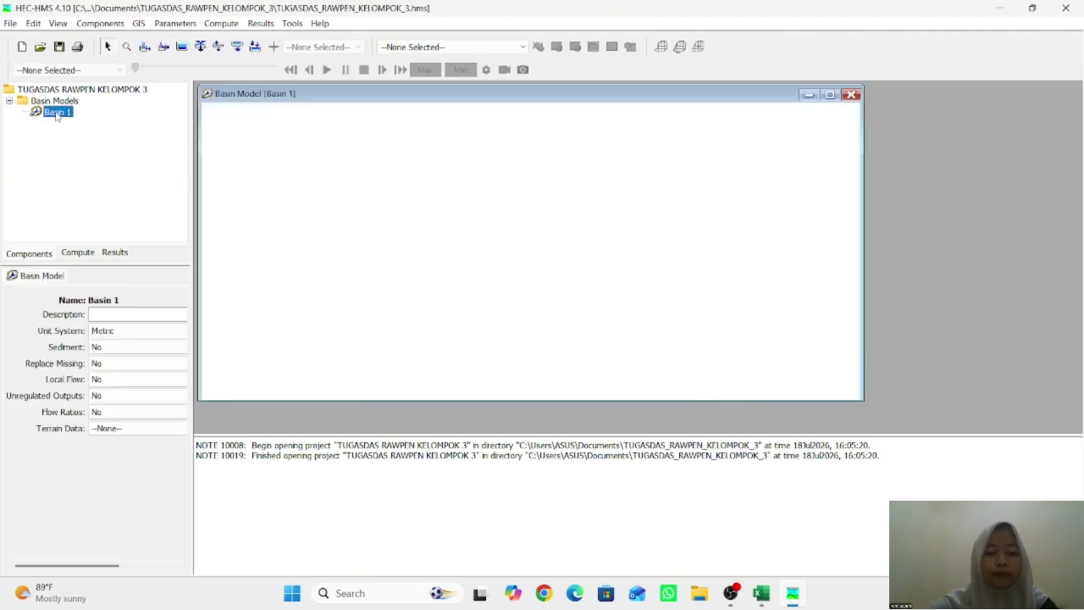
{"action": "left_click", "coordinate": [829, 95]}
Add the shapefile "DAS rawpen yang dipakai" as a map layer of Basin 1 without choosing a coordinate system
{"action": "right_click", "coordinate": [514, 255]}
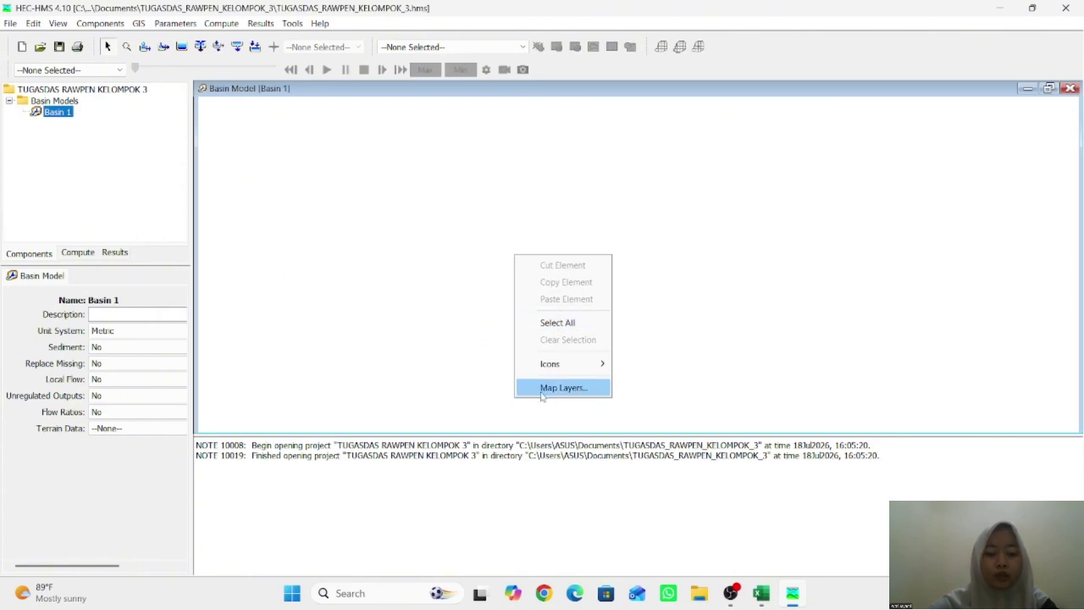
{"action": "left_click", "coordinate": [542, 392]}
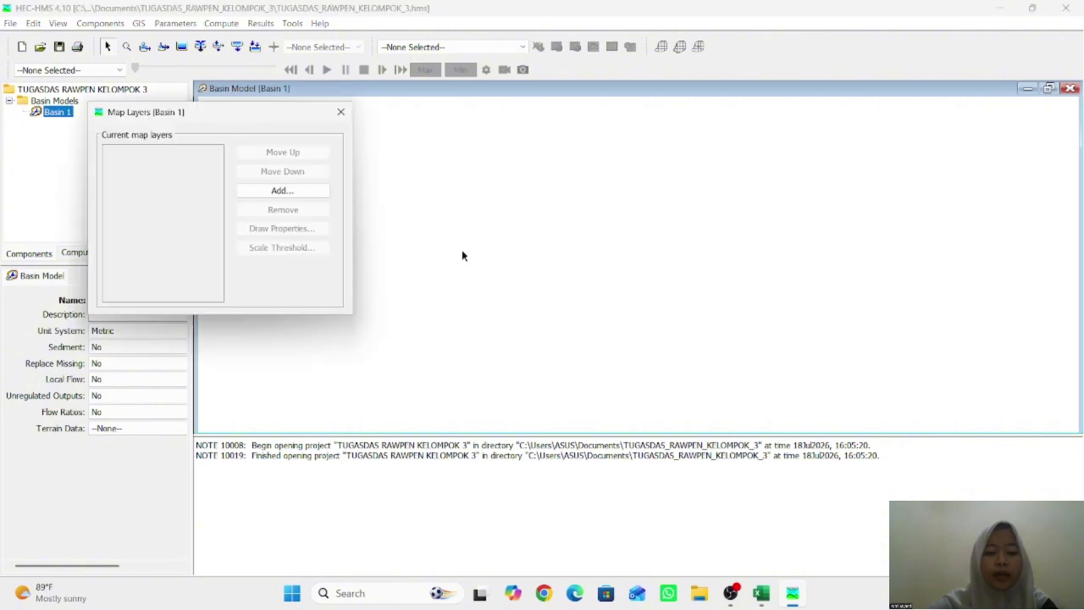
{"action": "left_click", "coordinate": [283, 190]}
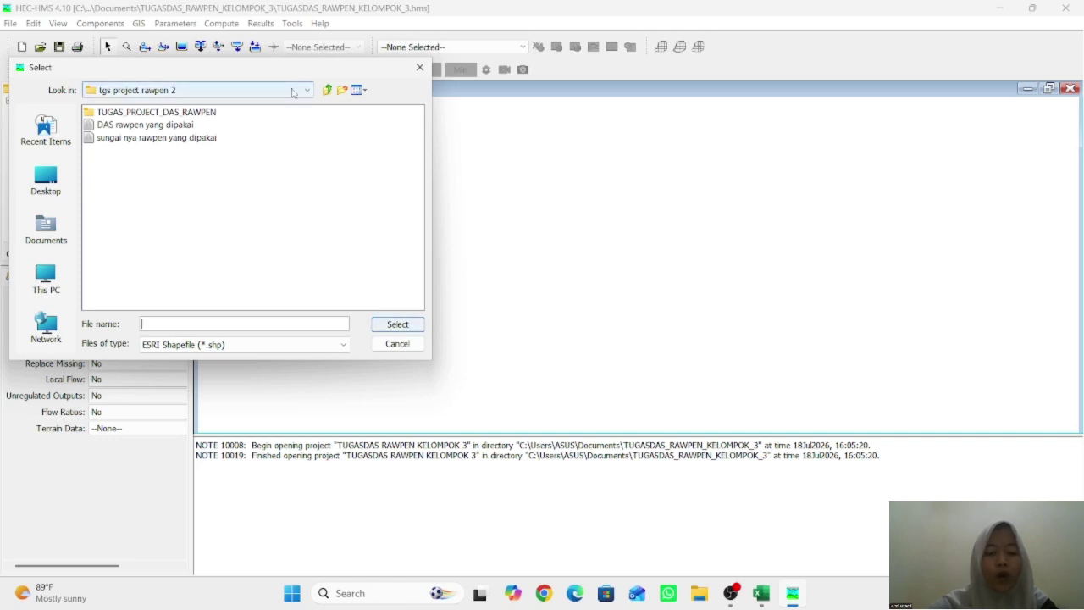
{"action": "left_click", "coordinate": [141, 126]}
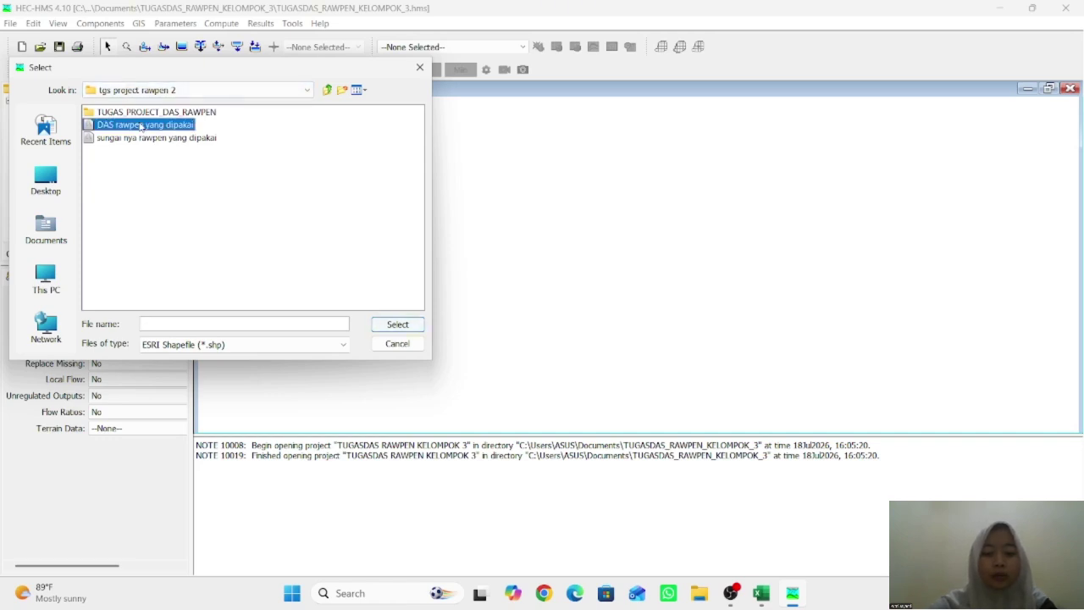
{"action": "left_click", "coordinate": [399, 326]}
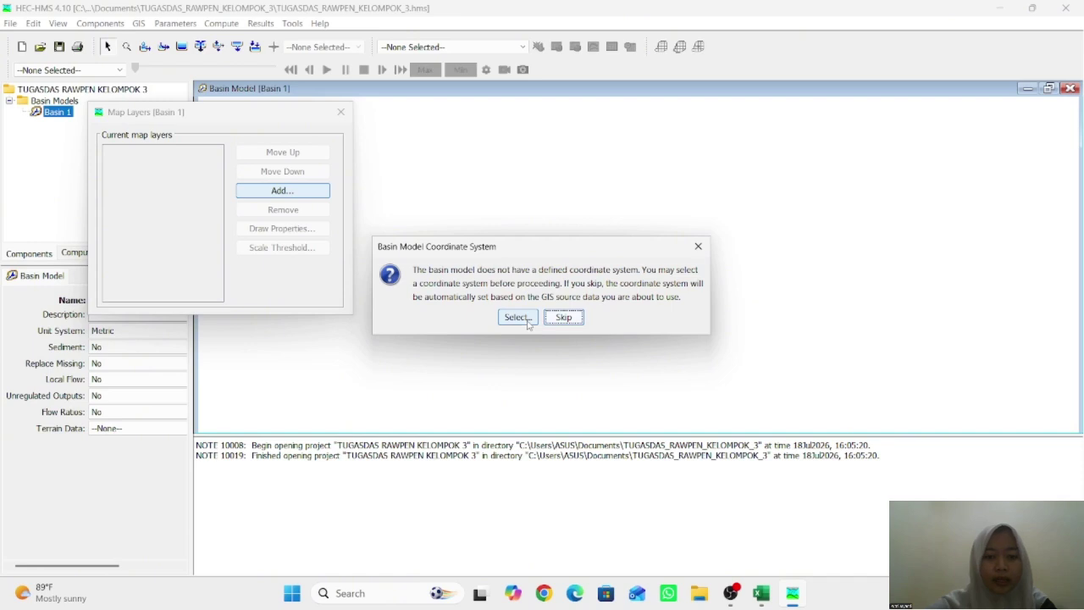
{"action": "left_click", "coordinate": [519, 317]}
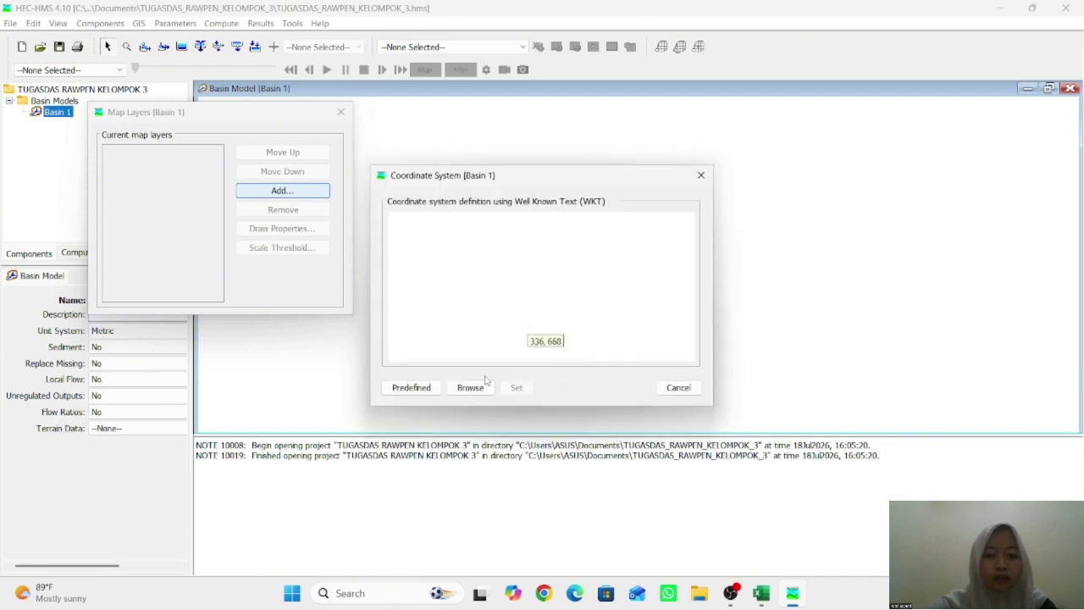
{"action": "left_click", "coordinate": [669, 390]}
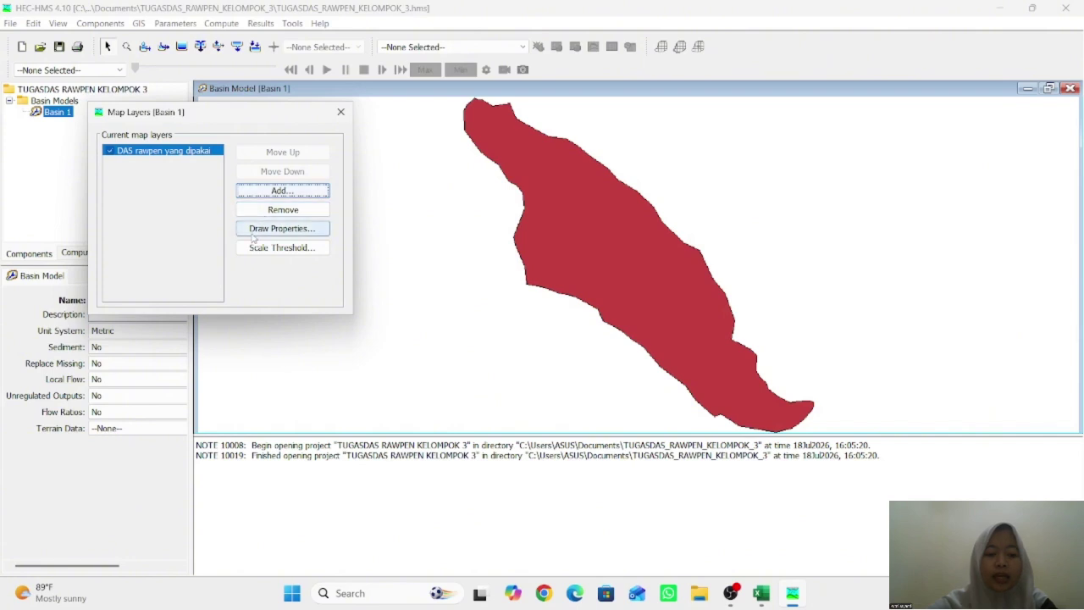
Add the shapefile "sungai nya rawpen yang dipakai" as a second map layer
{"action": "left_click", "coordinate": [262, 193]}
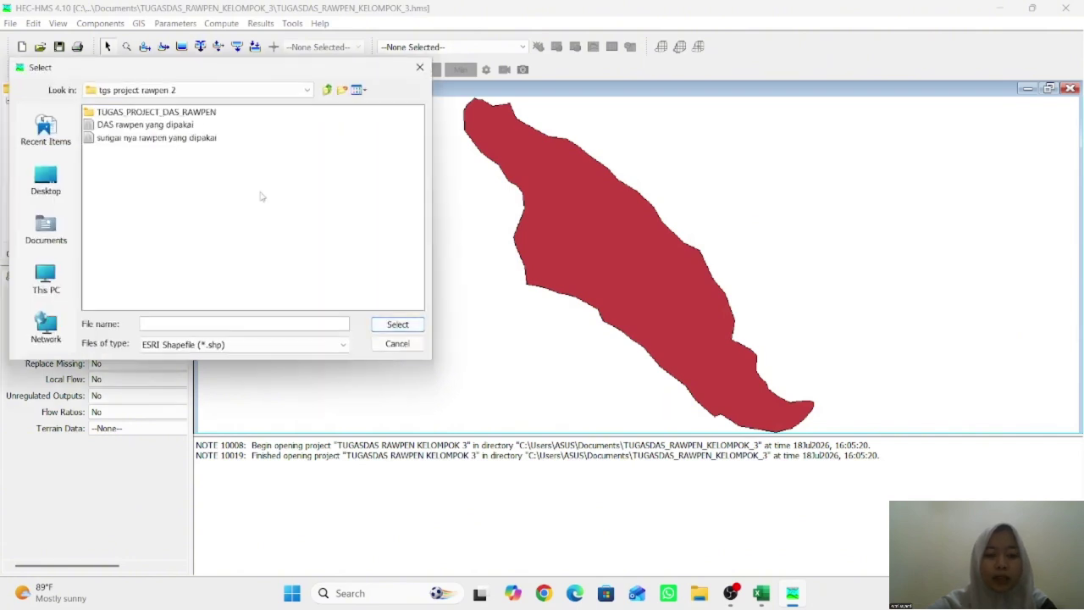
{"action": "left_click", "coordinate": [144, 138]}
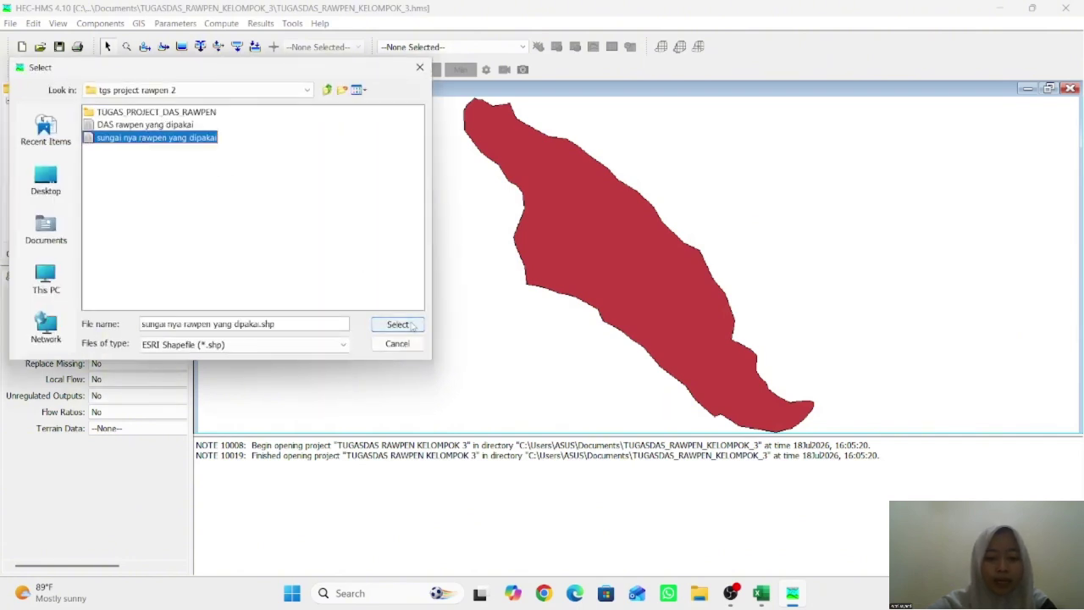
{"action": "left_click", "coordinate": [410, 325]}
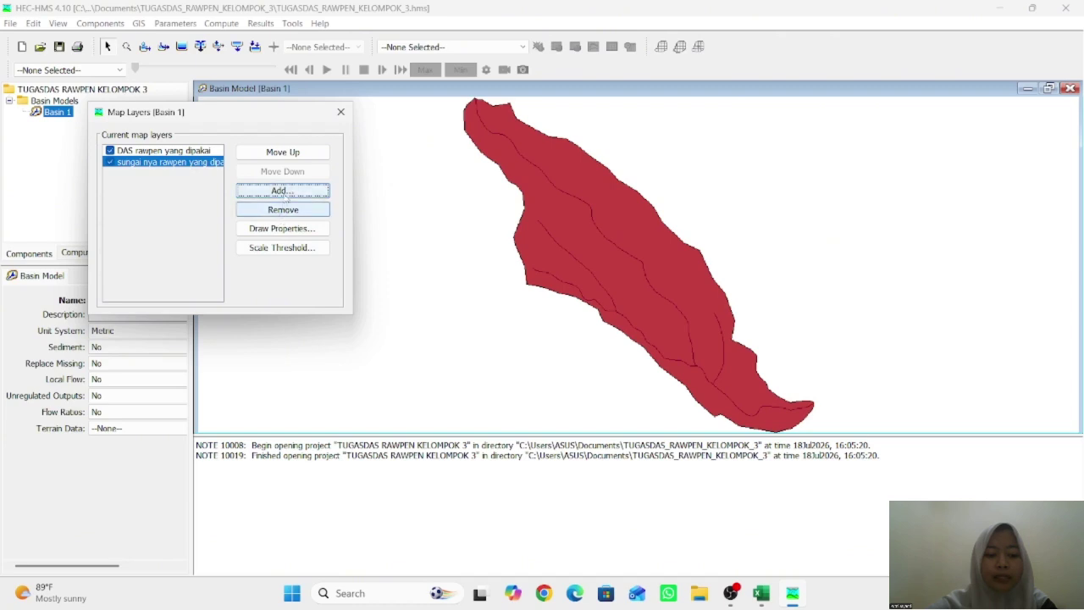
Set the line color of the "sungai nya rawpen yang dipakai" river layer to cyan
{"action": "left_click", "coordinate": [279, 230]}
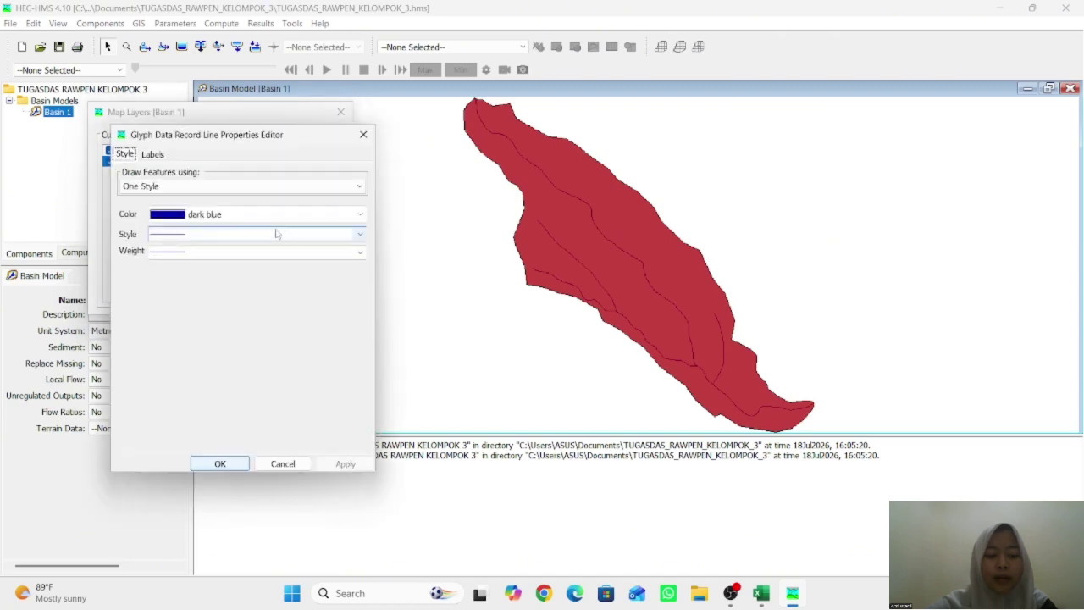
{"action": "left_click", "coordinate": [316, 214]}
{"action": "scroll", "coordinate": [280, 268], "scroll_direction": "down", "scroll_amount": 2}
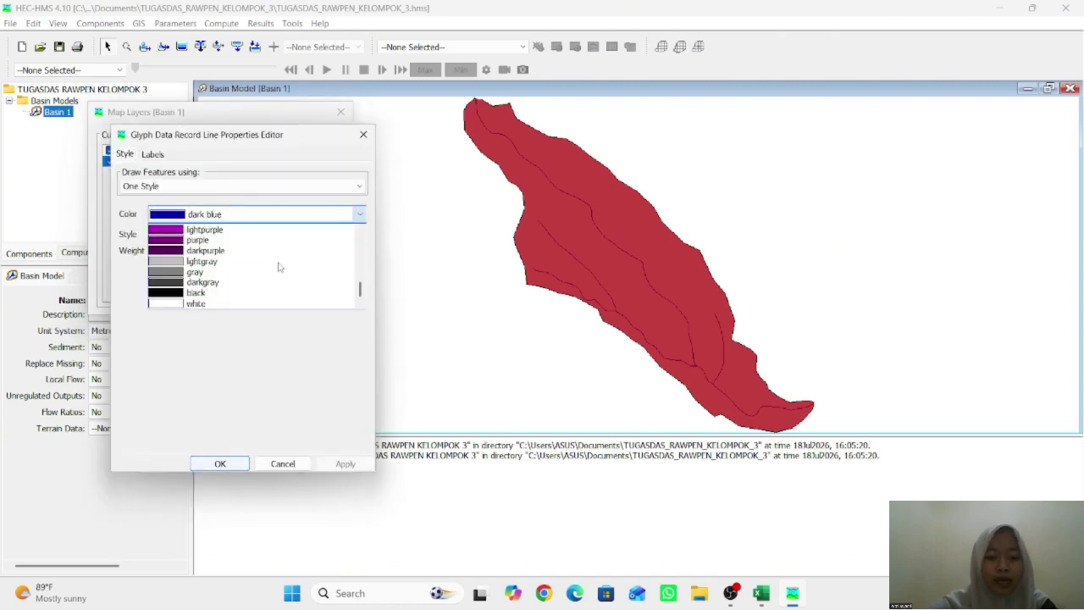
{"action": "scroll", "coordinate": [280, 268], "scroll_direction": "up", "scroll_amount": 3}
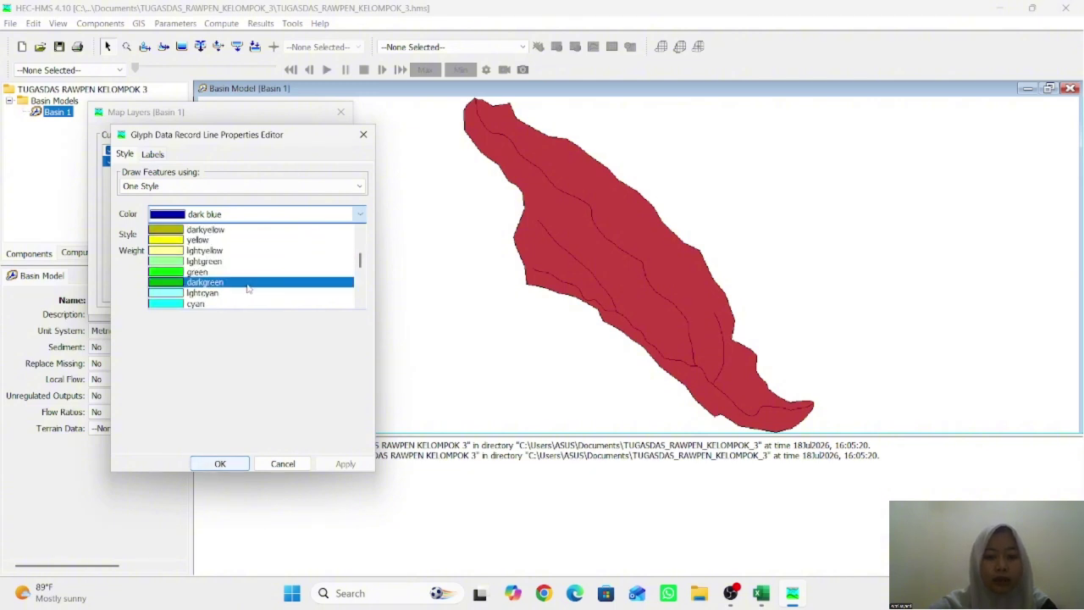
{"action": "scroll", "coordinate": [219, 289], "scroll_direction": "down", "scroll_amount": 3}
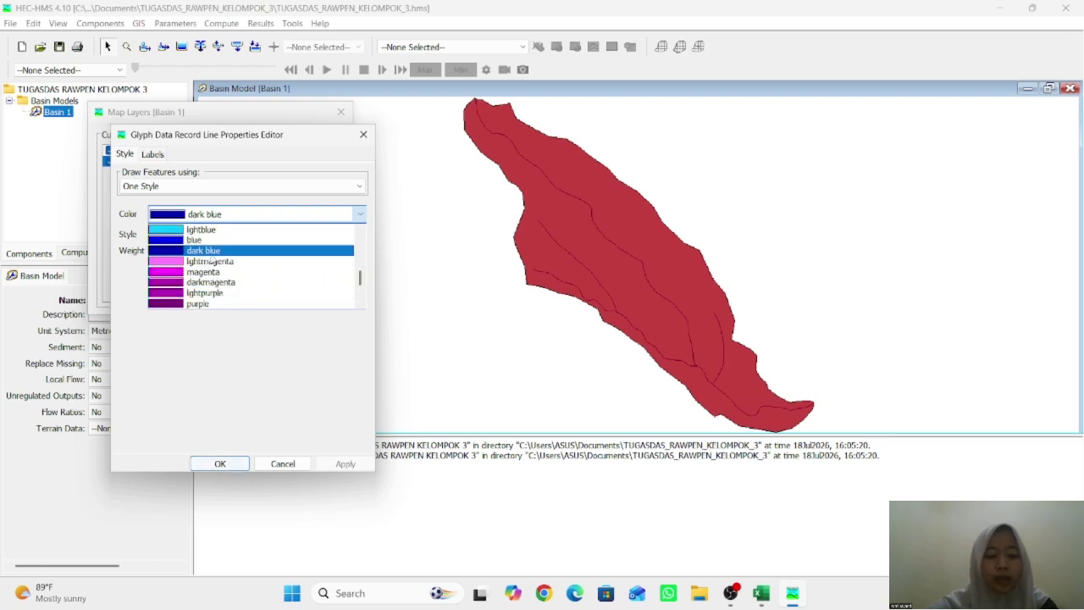
{"action": "left_click", "coordinate": [207, 250]}
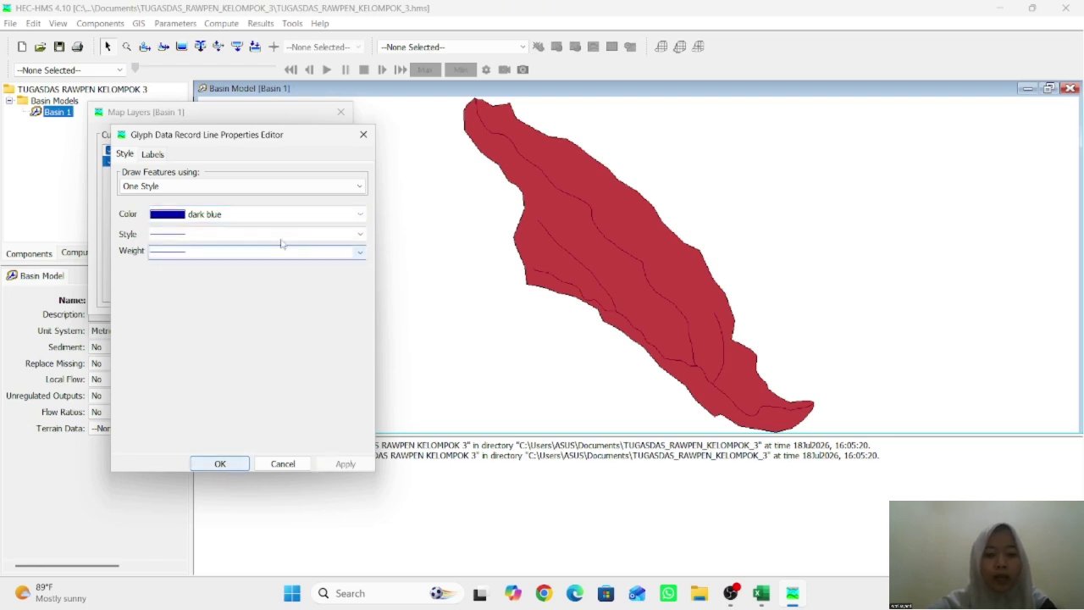
{"action": "left_click", "coordinate": [302, 215]}
{"action": "scroll", "coordinate": [253, 251], "scroll_direction": "up", "scroll_amount": 2}
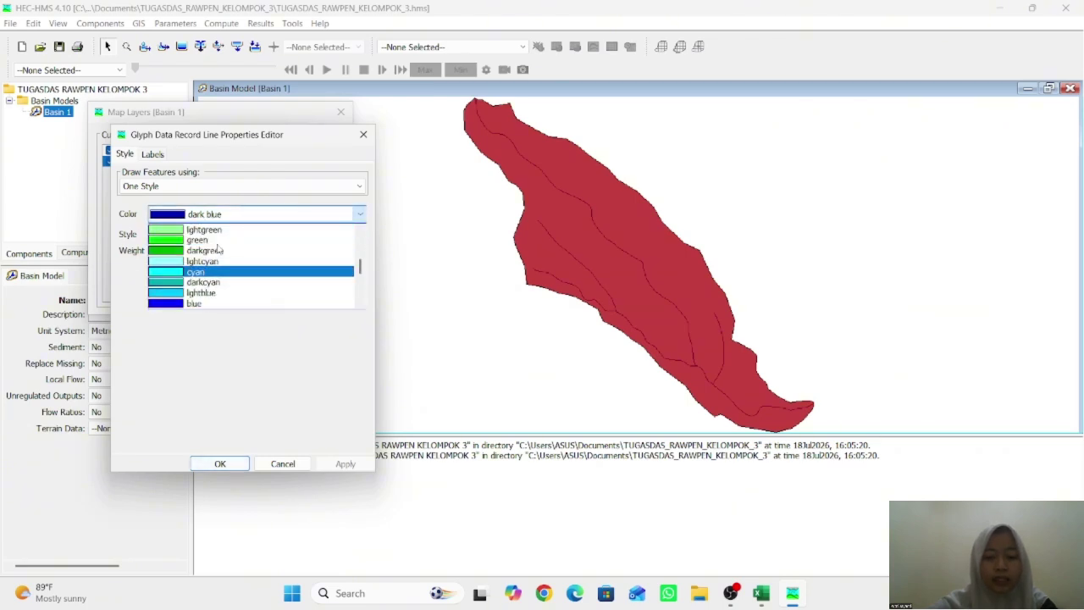
{"action": "left_click", "coordinate": [201, 272]}
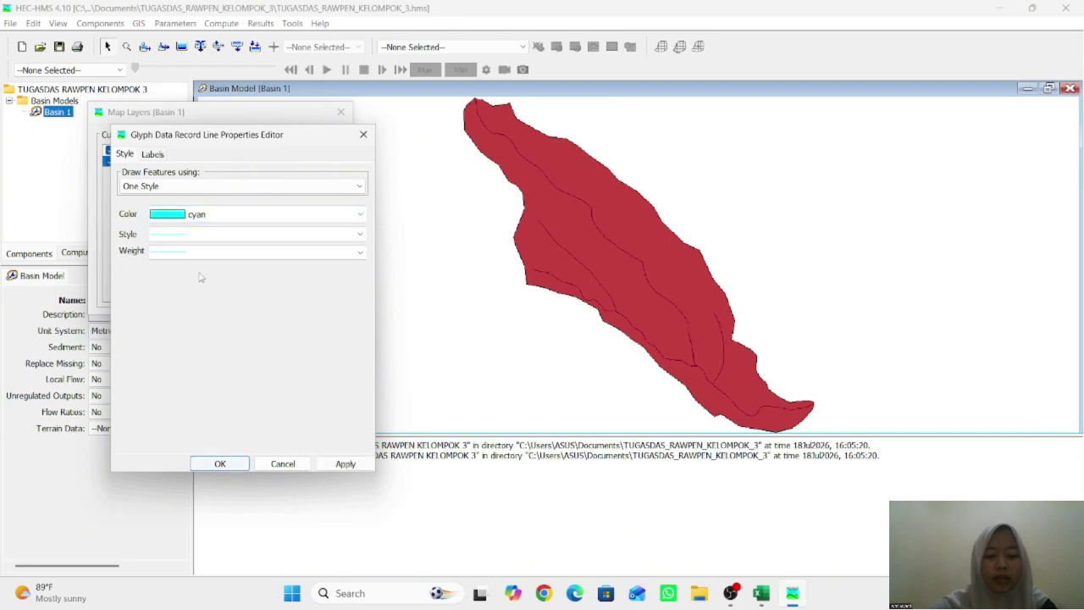
{"action": "left_click", "coordinate": [229, 464]}
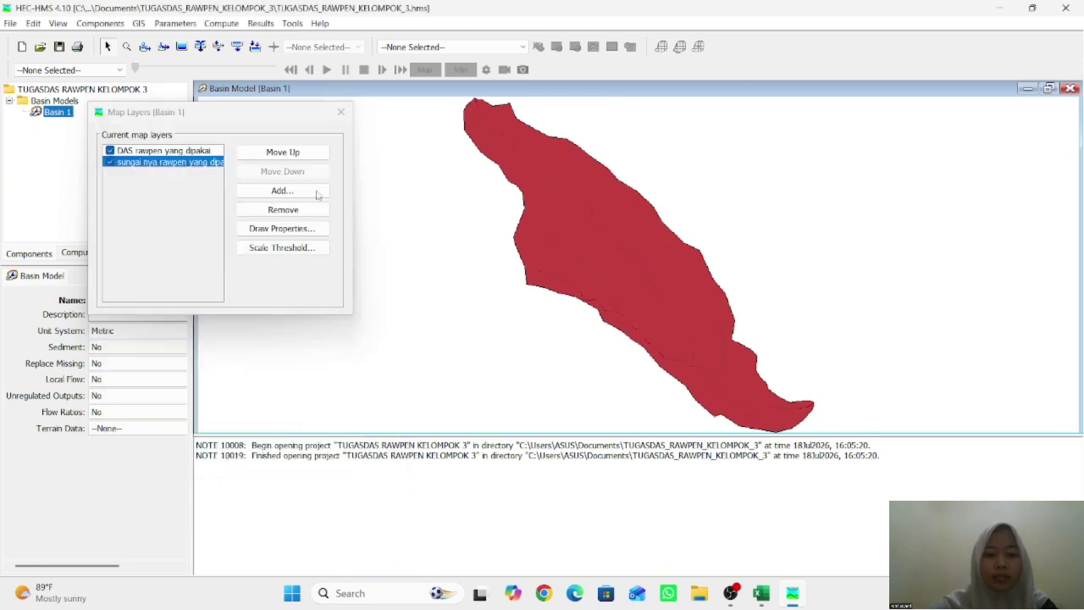
Move the "DAS rawpen yang dipakai" layer below the river layer in the map layer order
{"action": "left_click", "coordinate": [178, 150]}
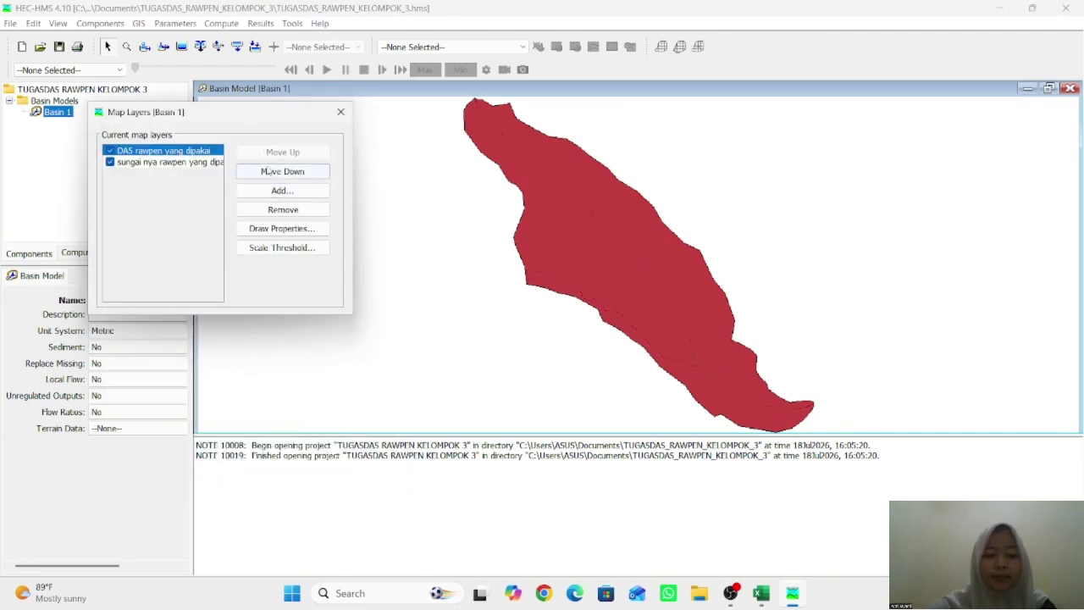
{"action": "left_click", "coordinate": [266, 172]}
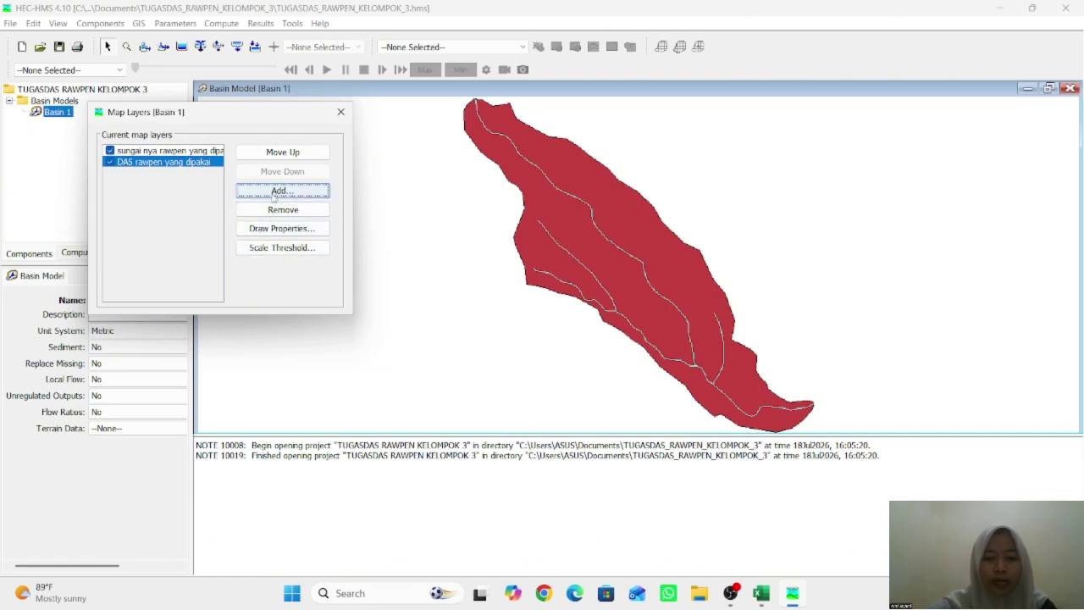
Set the line color of the "sungai nya rawpen yang dipakai" river layer to darkred
{"action": "left_click", "coordinate": [215, 152]}
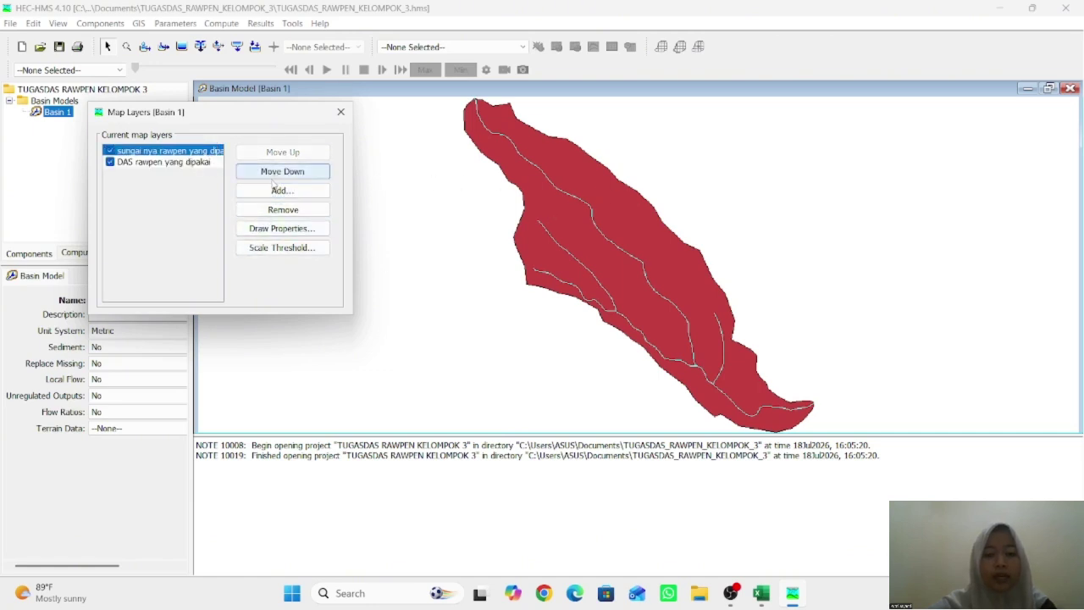
{"action": "left_click", "coordinate": [265, 227]}
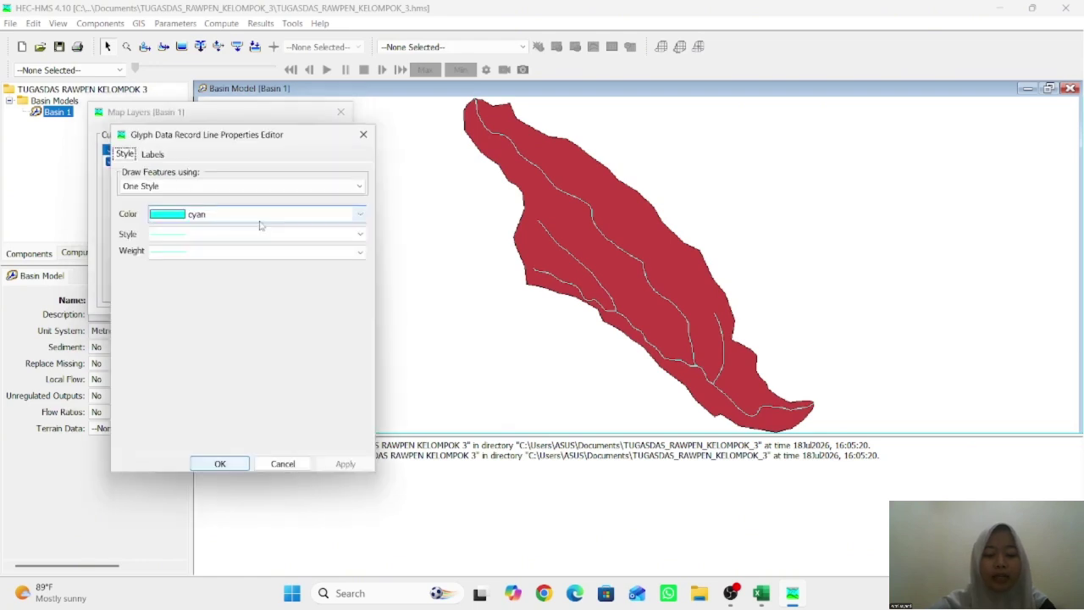
{"action": "left_click", "coordinate": [324, 216]}
{"action": "scroll", "coordinate": [266, 278], "scroll_direction": "down", "scroll_amount": 3}
{"action": "scroll", "coordinate": [265, 278], "scroll_direction": "up", "scroll_amount": 8}
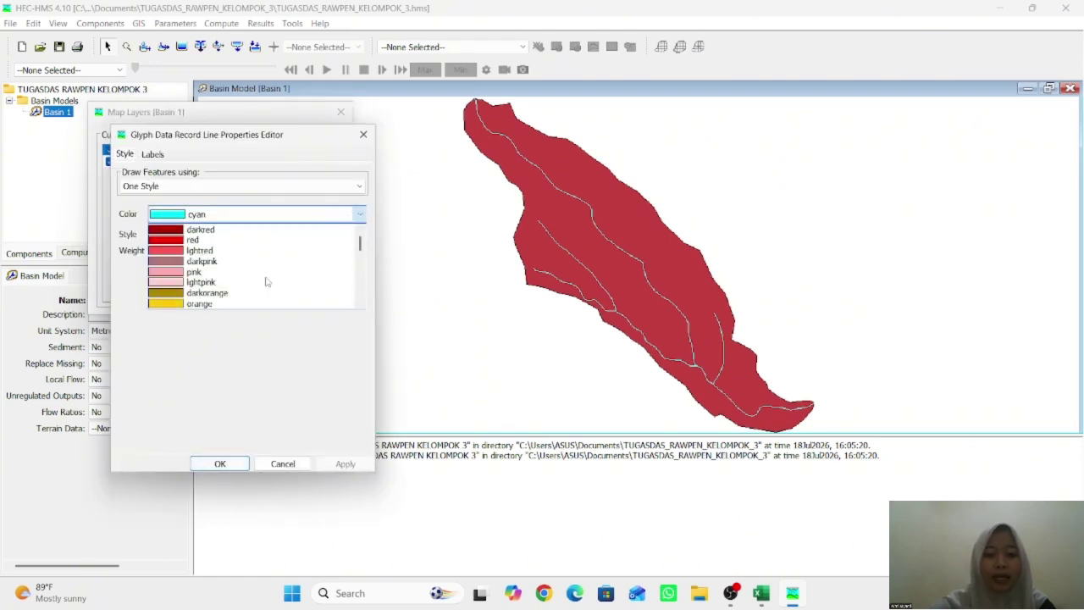
{"action": "left_click", "coordinate": [246, 230]}
{"action": "left_click", "coordinate": [220, 463]}
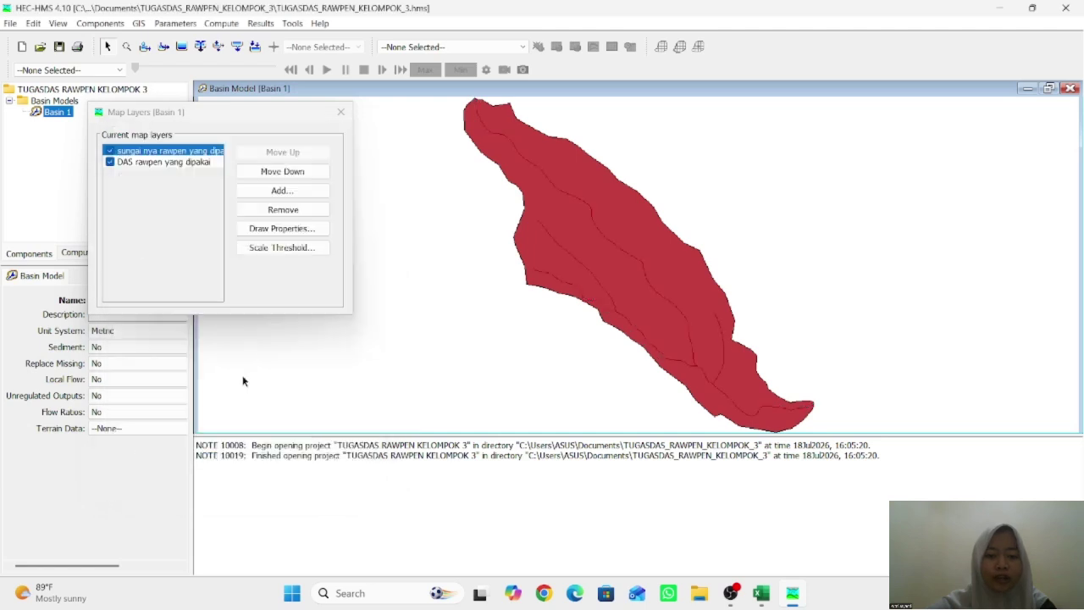
Set the fill color of the "DAS rawpen yang dipakai" watershed layer to cyan
{"action": "left_click", "coordinate": [189, 161]}
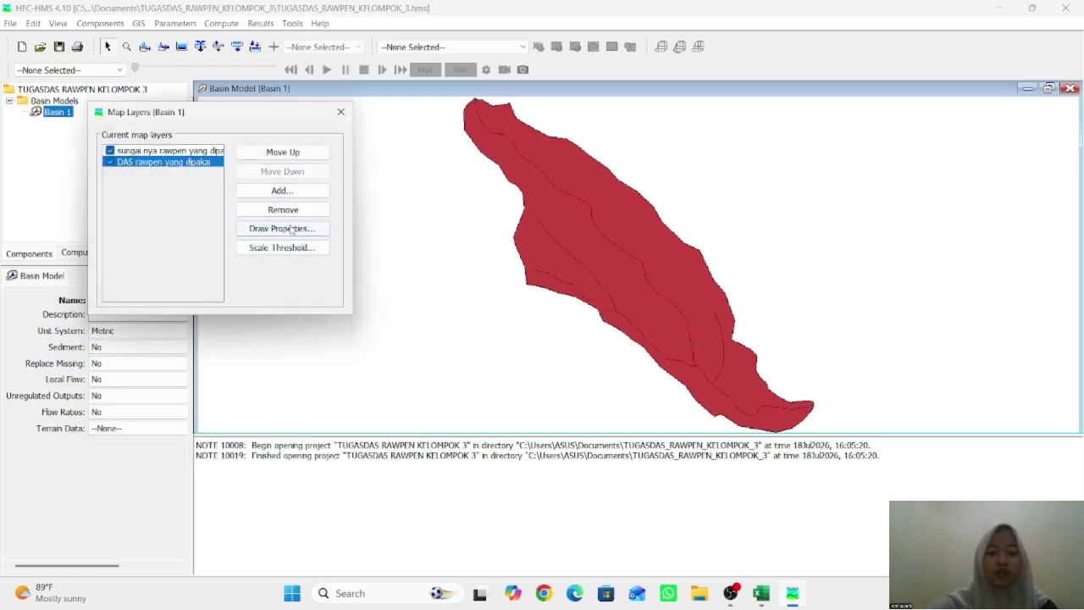
{"action": "left_click", "coordinate": [281, 228]}
{"action": "left_click", "coordinate": [360, 230]}
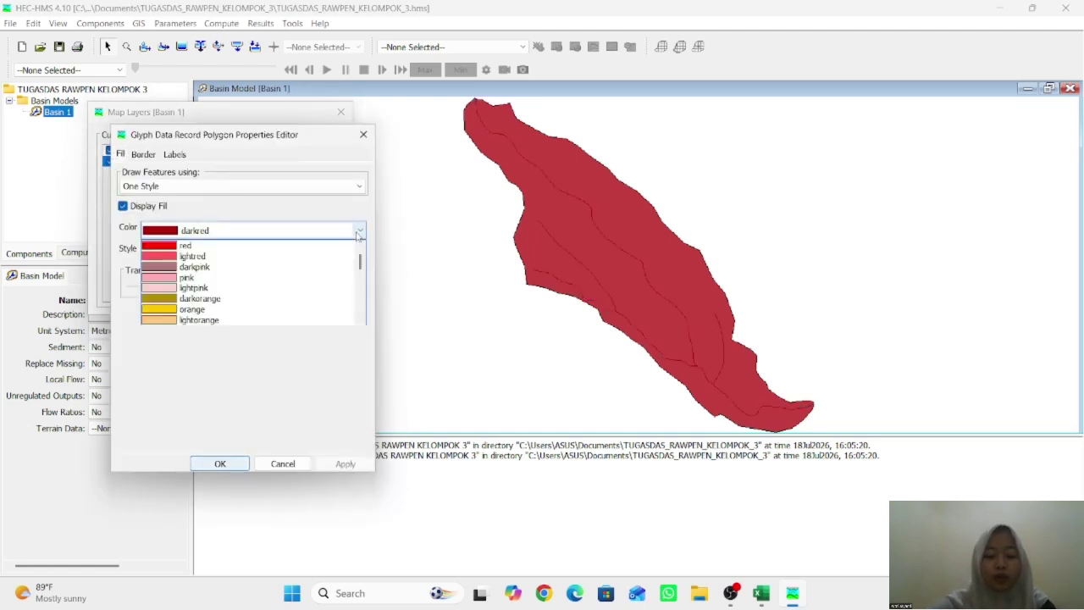
{"action": "scroll", "coordinate": [257, 273], "scroll_direction": "down", "scroll_amount": 3}
{"action": "scroll", "coordinate": [257, 273], "scroll_direction": "up", "scroll_amount": 3}
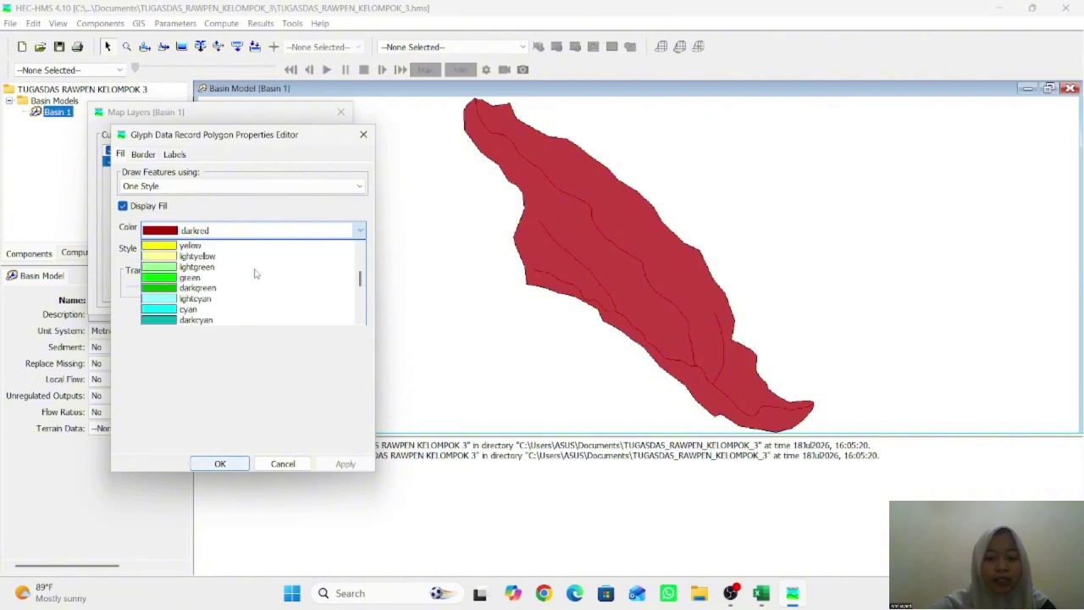
{"action": "left_click", "coordinate": [229, 310]}
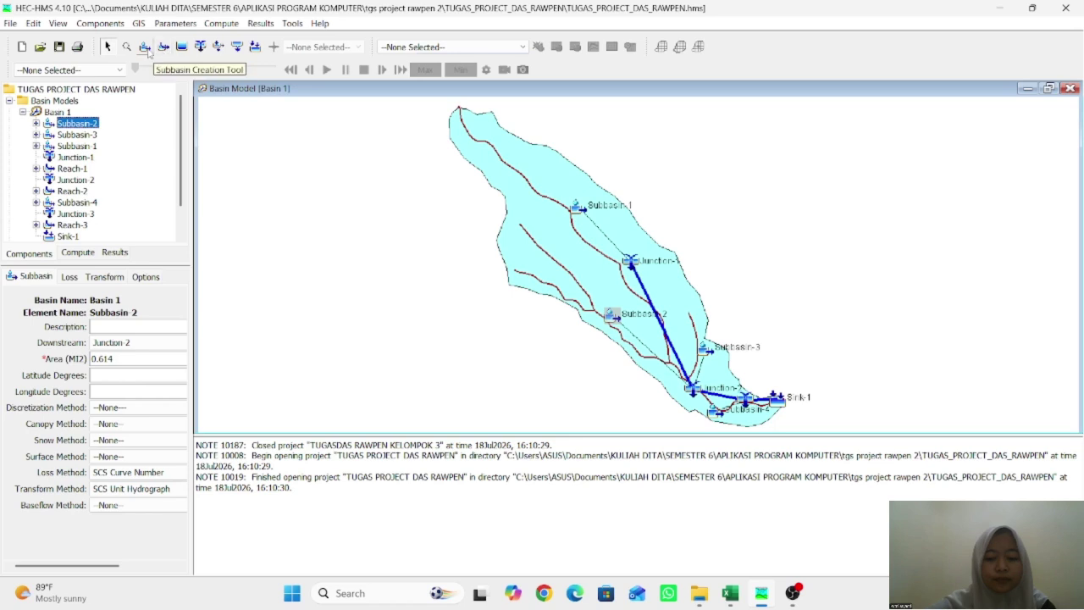
{"action": "left_click", "coordinate": [146, 48]}
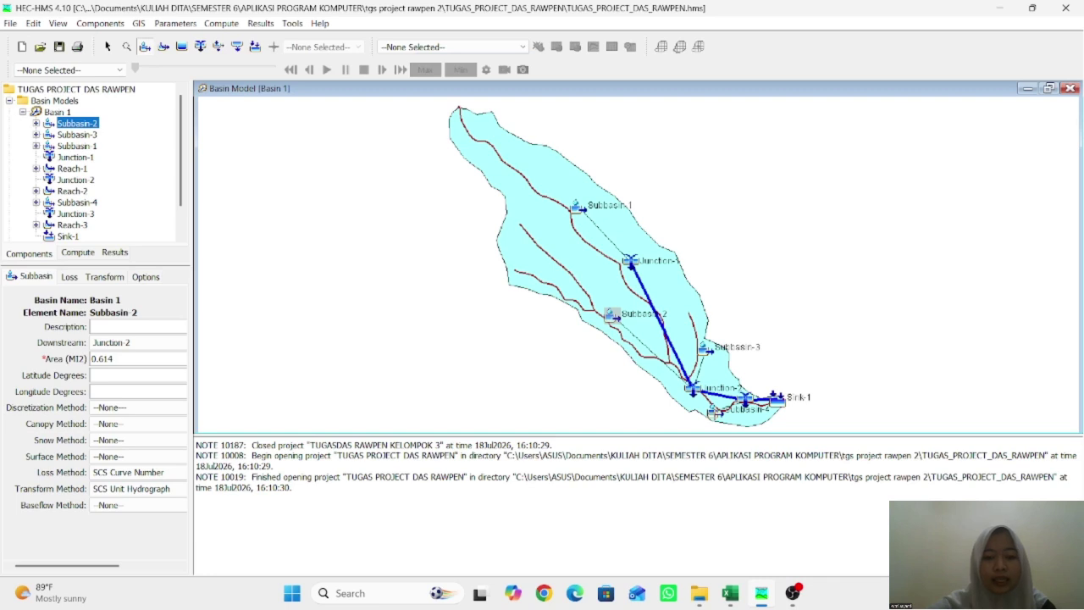
{"action": "left_click", "coordinate": [202, 47]}
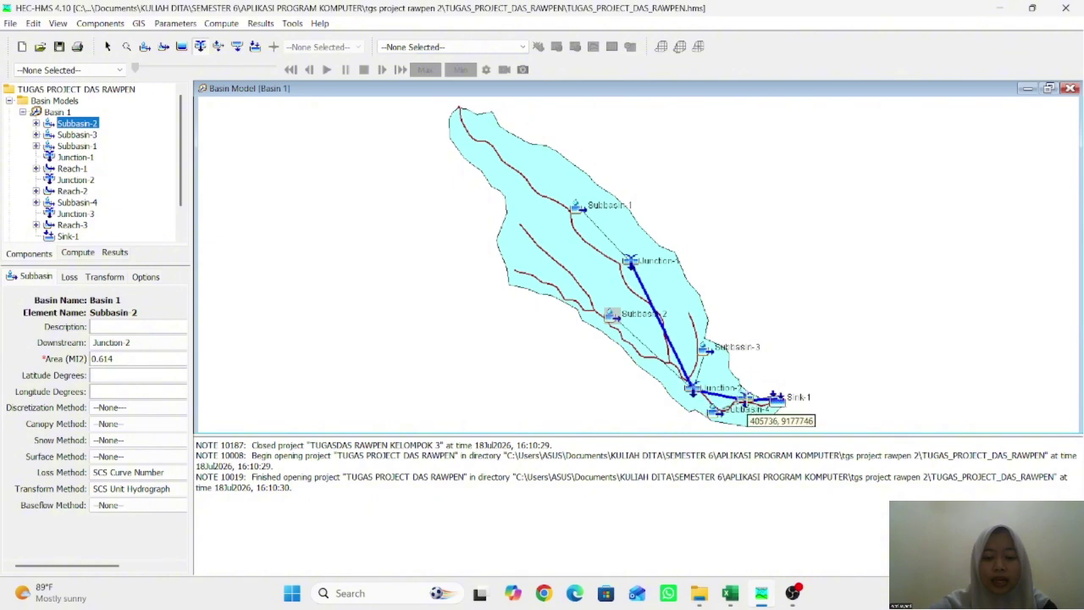
{"action": "left_click", "coordinate": [255, 46]}
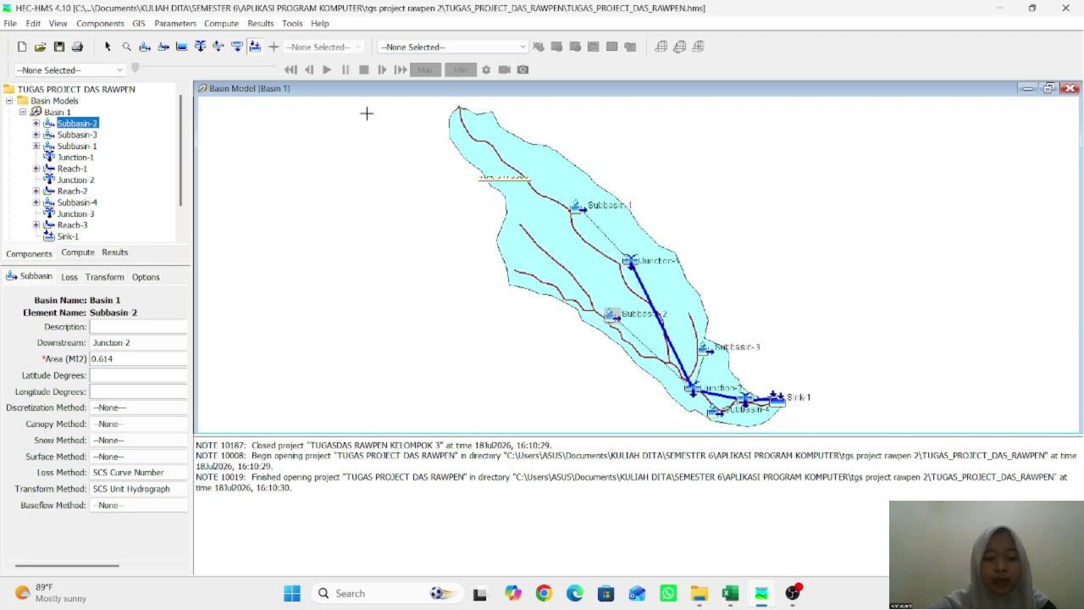
{"action": "left_click", "coordinate": [107, 47]}
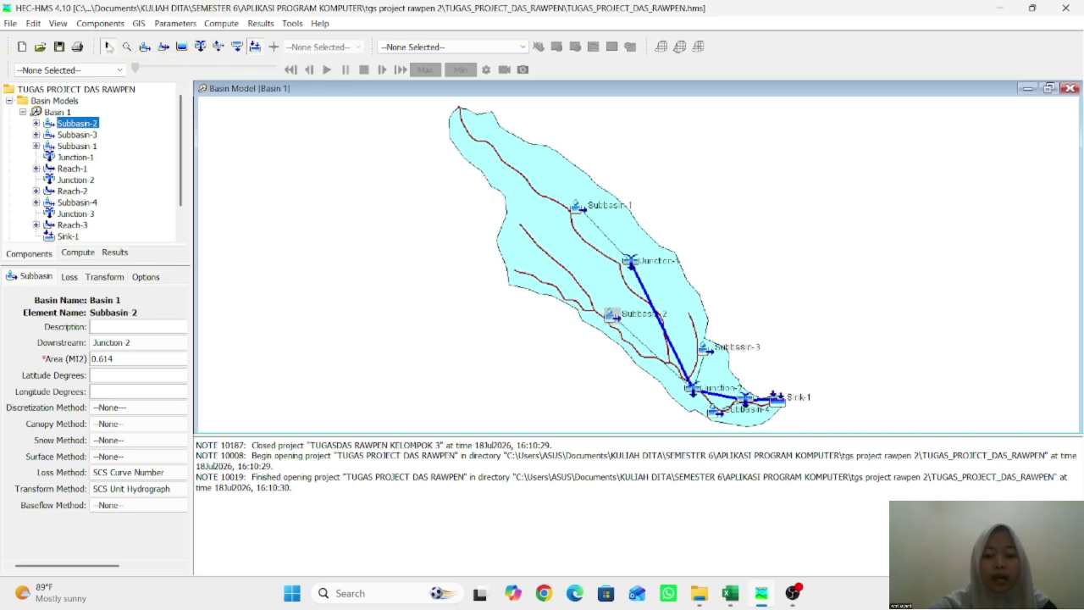
Review the downstream connections of Subbasin-1, Subbasin-2, Subbasin-3, Junction-1 and Reach-1 in Basin 1
{"action": "left_click", "coordinate": [92, 147]}
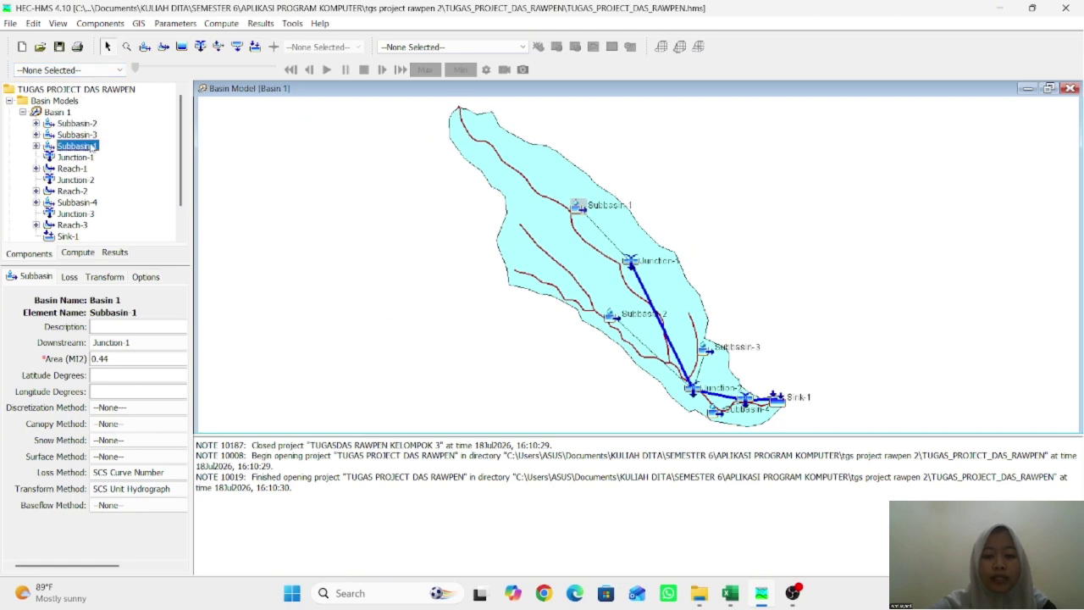
{"action": "left_click", "coordinate": [174, 343]}
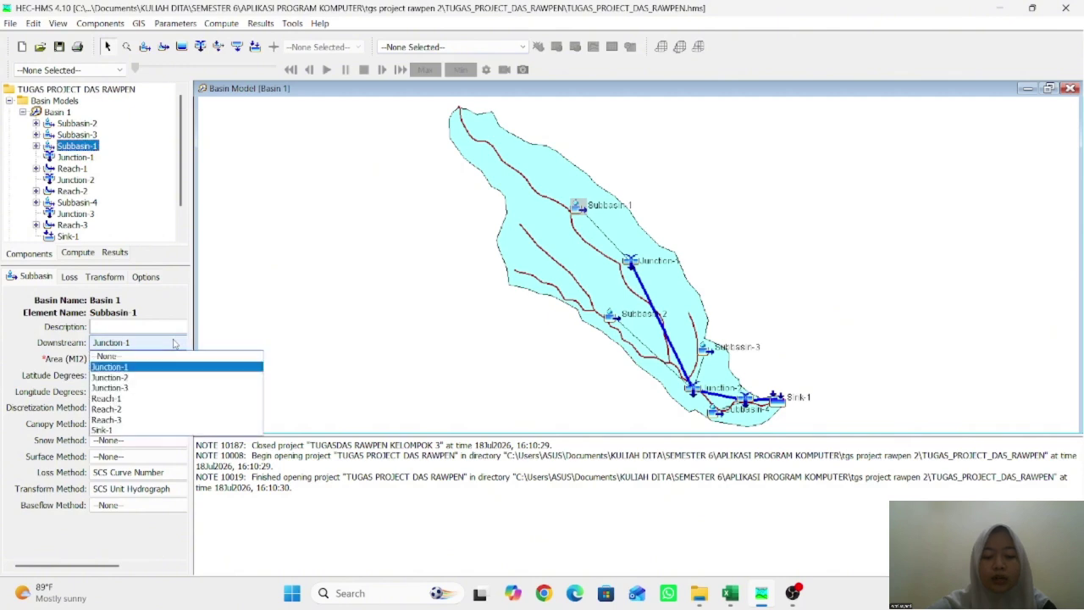
{"action": "left_click", "coordinate": [175, 344]}
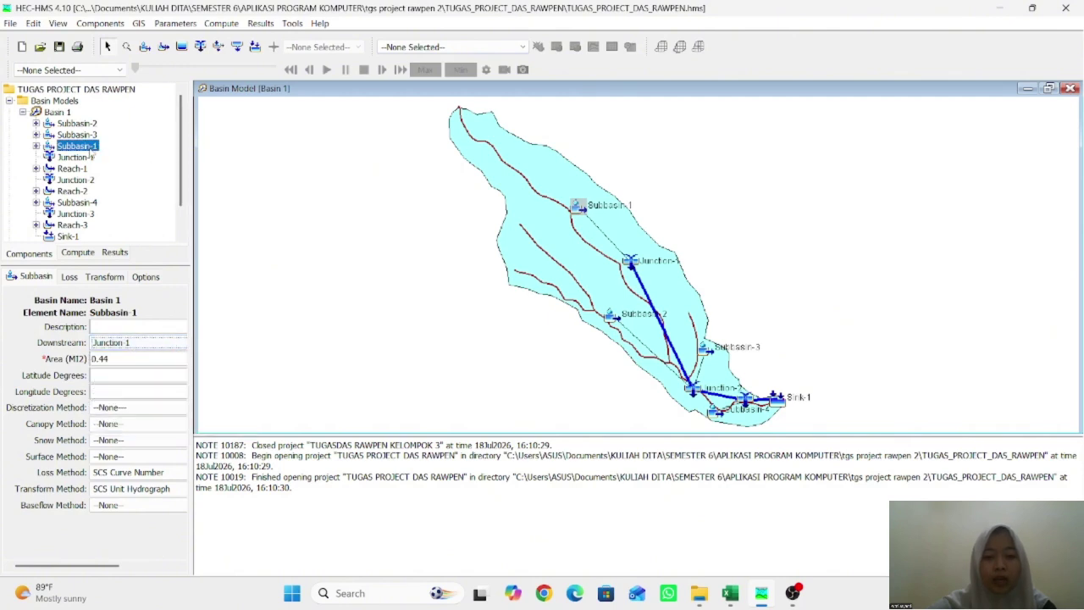
{"action": "left_click", "coordinate": [76, 124]}
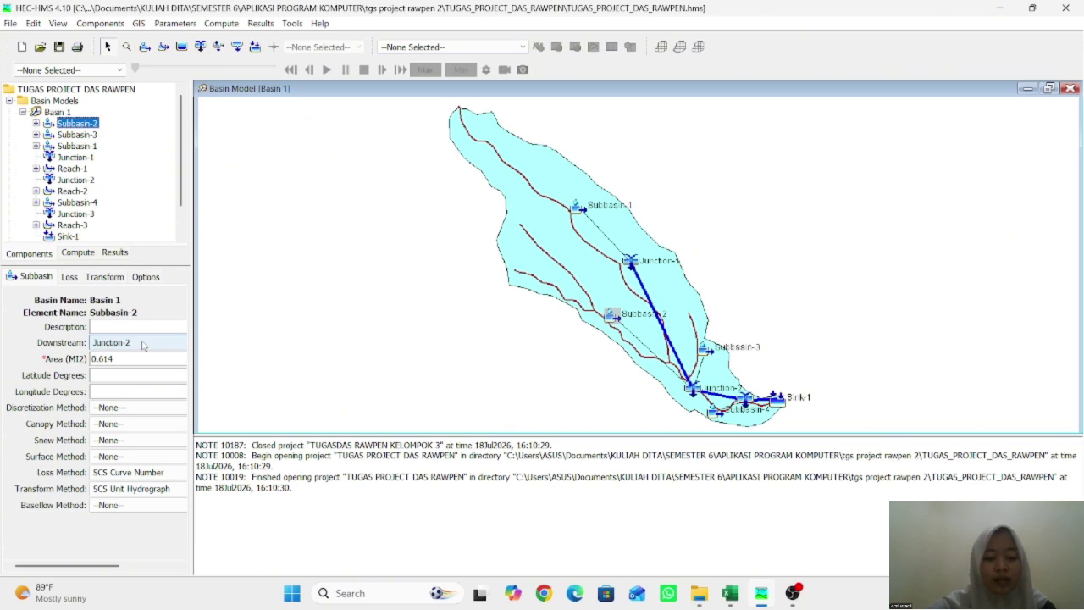
{"action": "left_click", "coordinate": [84, 135]}
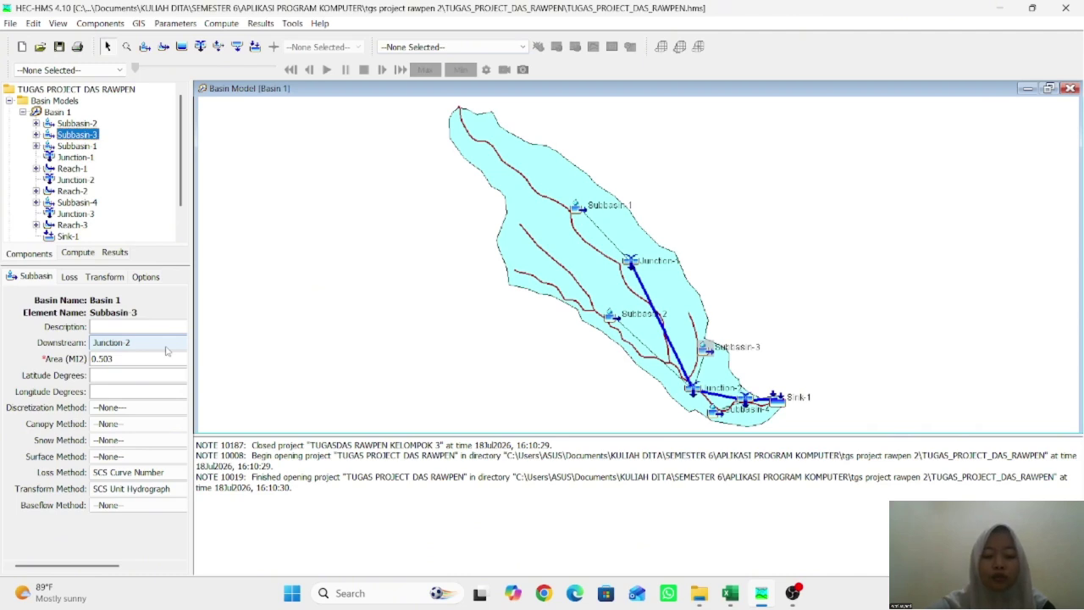
{"action": "left_click", "coordinate": [80, 160]}
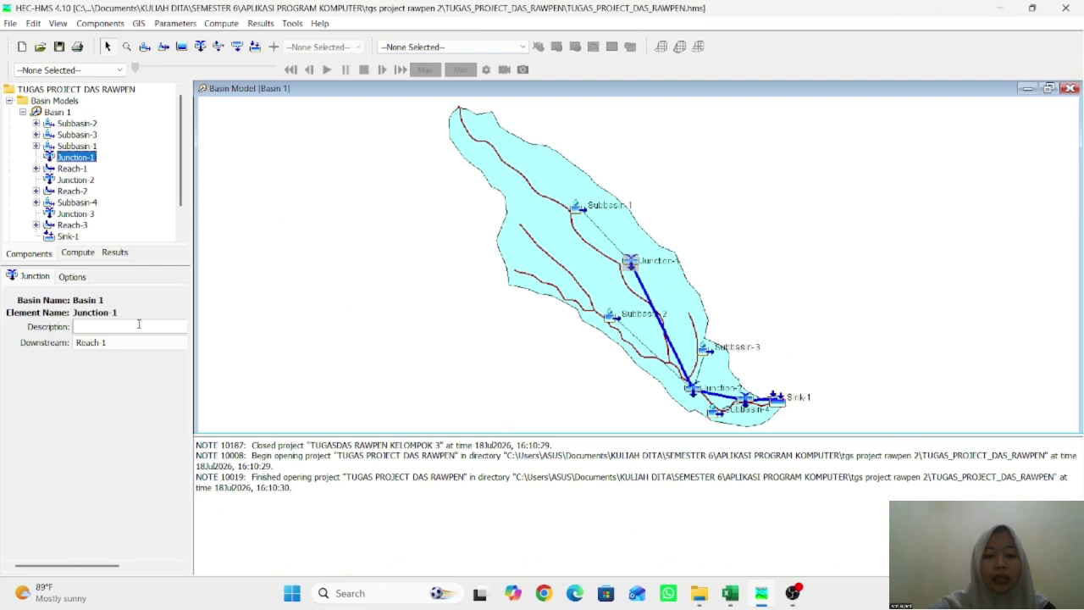
{"action": "left_click", "coordinate": [74, 169]}
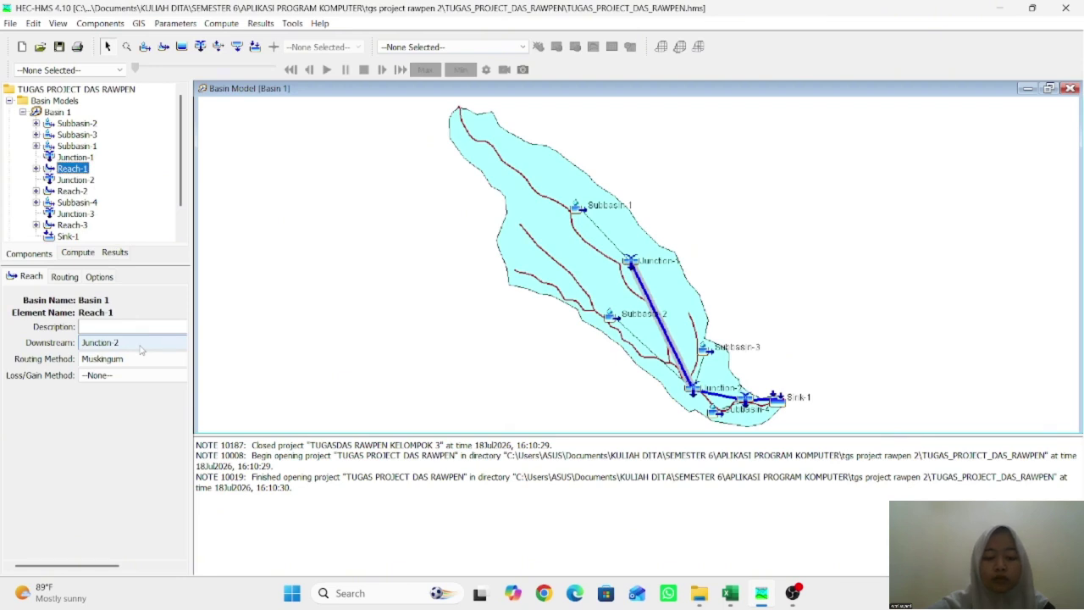
Compare Subbasin-1's area with the Sub-basin 1 Luas value in the Database HMS Excel workbook, and return to HEC-HMS
{"action": "left_click", "coordinate": [94, 146]}
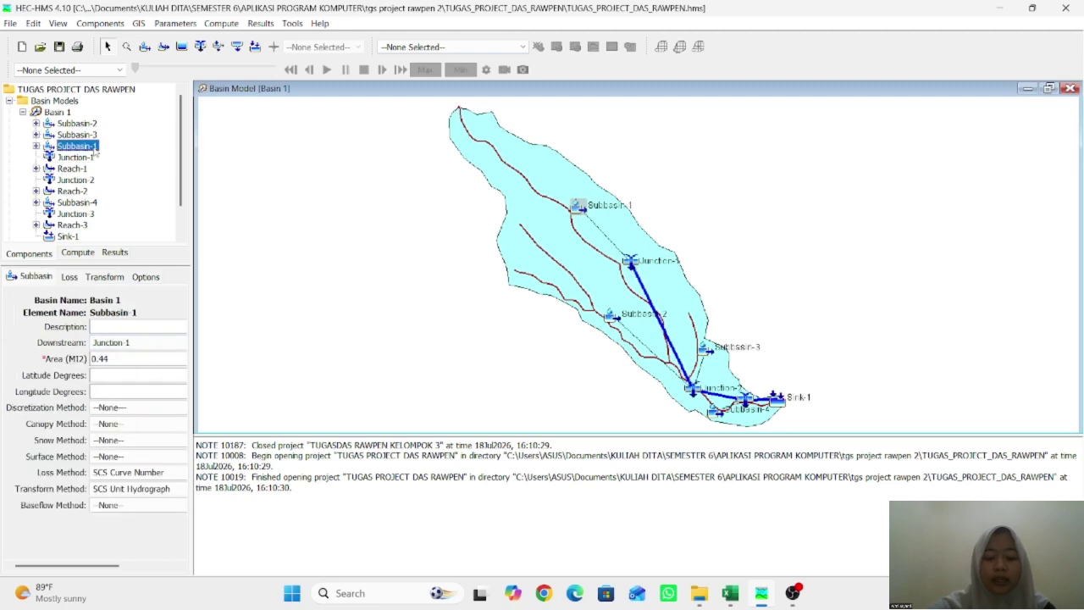
{"action": "left_click", "coordinate": [135, 358]}
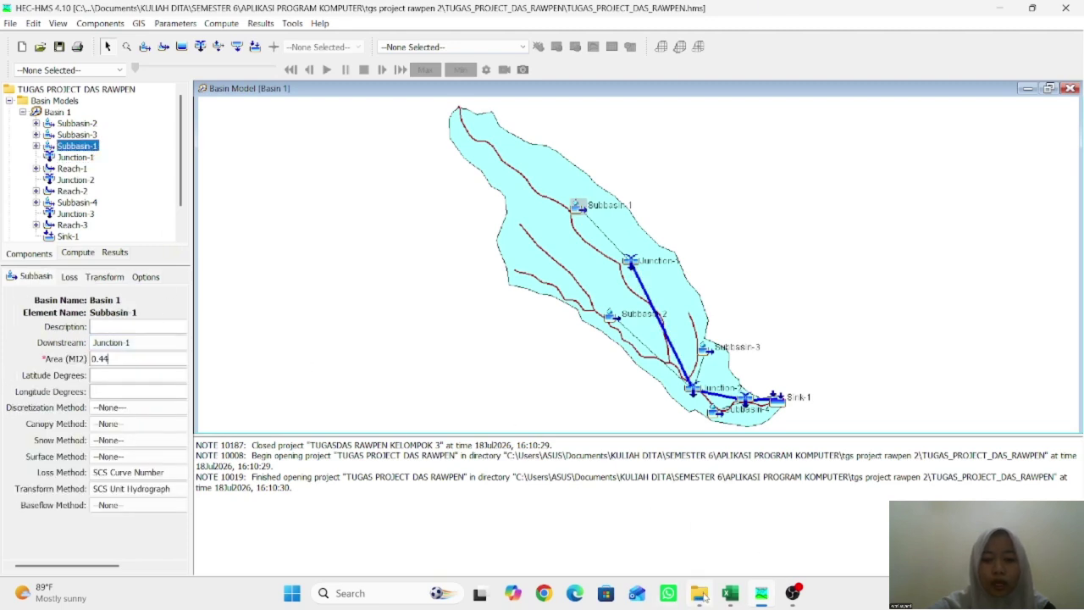
{"action": "mouse_move", "coordinate": [733, 595]}
{"action": "left_click", "coordinate": [729, 507]}
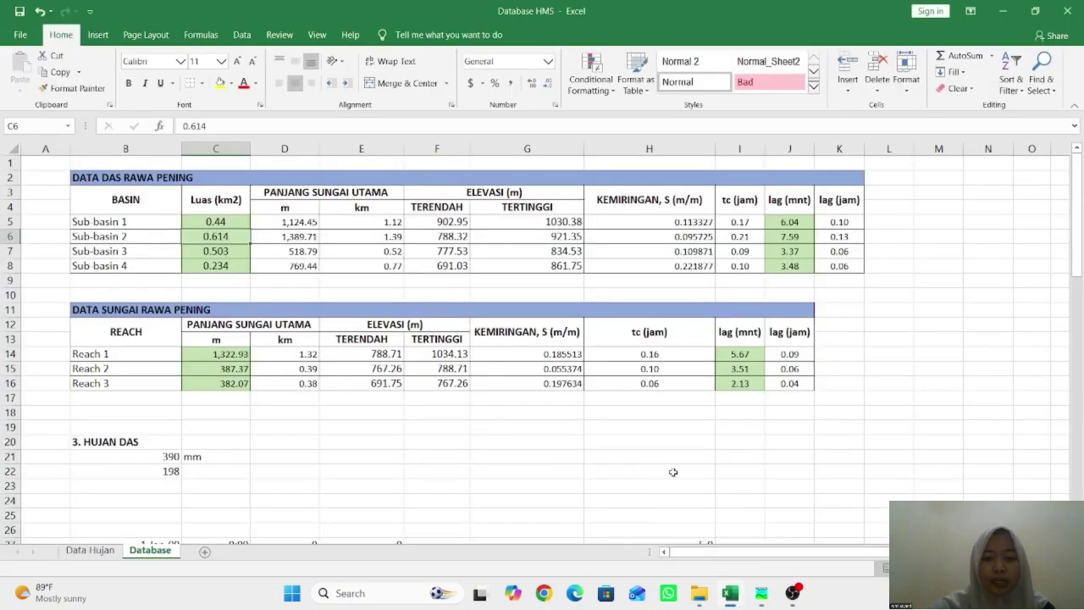
{"action": "left_click", "coordinate": [230, 222]}
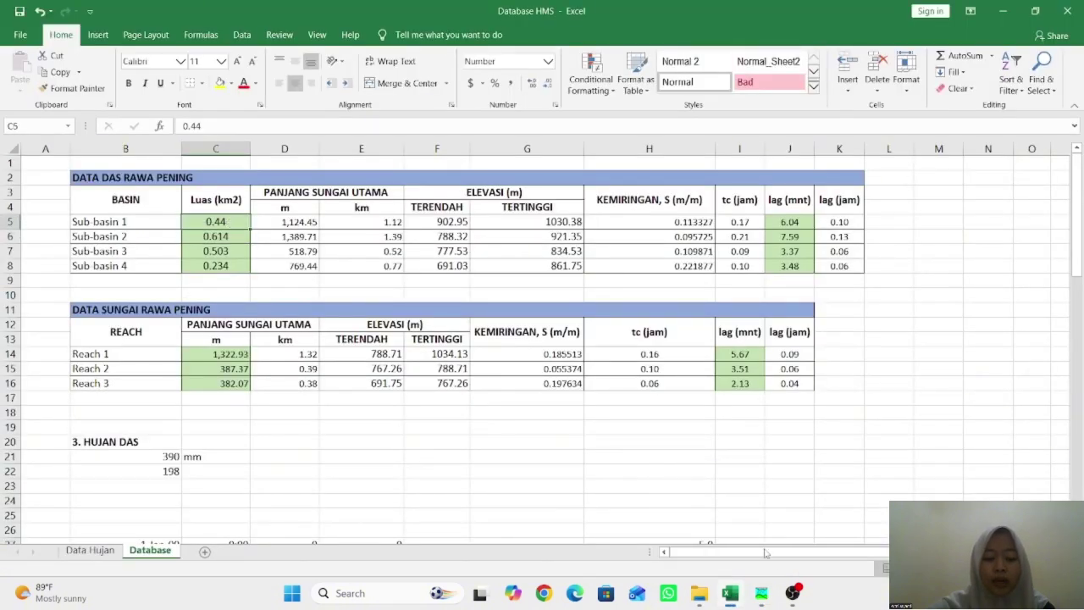
{"action": "mouse_move", "coordinate": [760, 595]}
{"action": "left_click", "coordinate": [762, 516]}
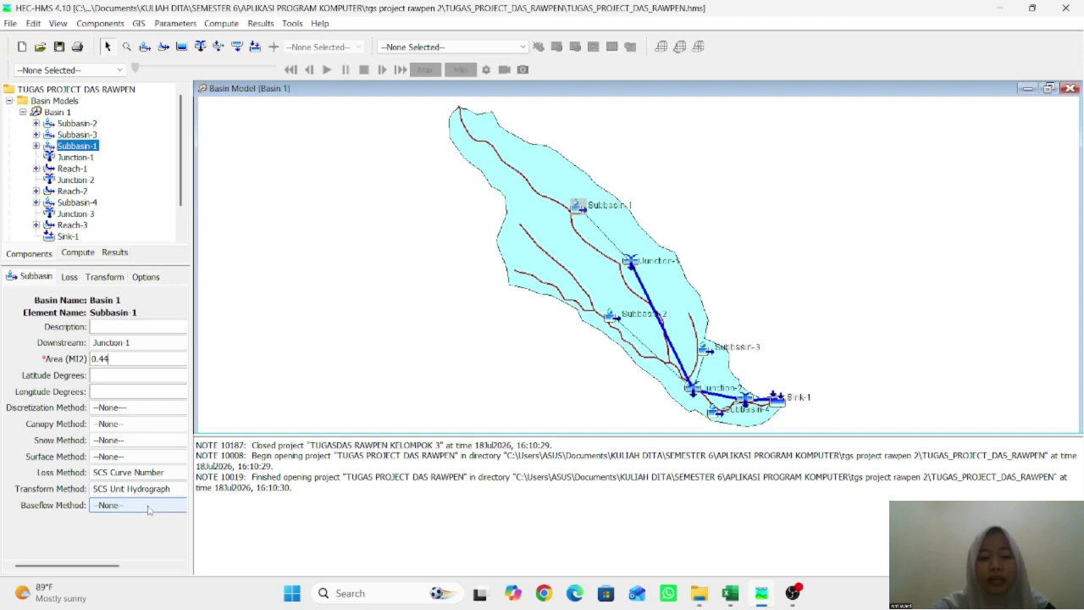
Review the SCS Curve Number loss parameters of Subbasin-1 and Subbasin-2, checking the Database HMS workbook in Excel in between
{"action": "left_click", "coordinate": [69, 276]}
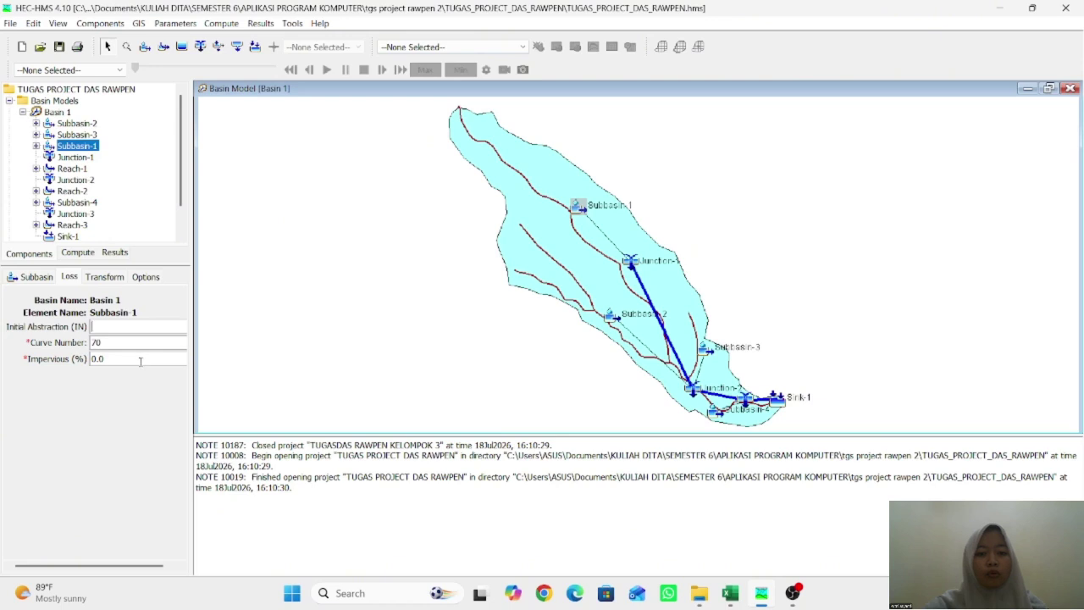
{"action": "mouse_move", "coordinate": [730, 594]}
{"action": "left_click", "coordinate": [725, 564]}
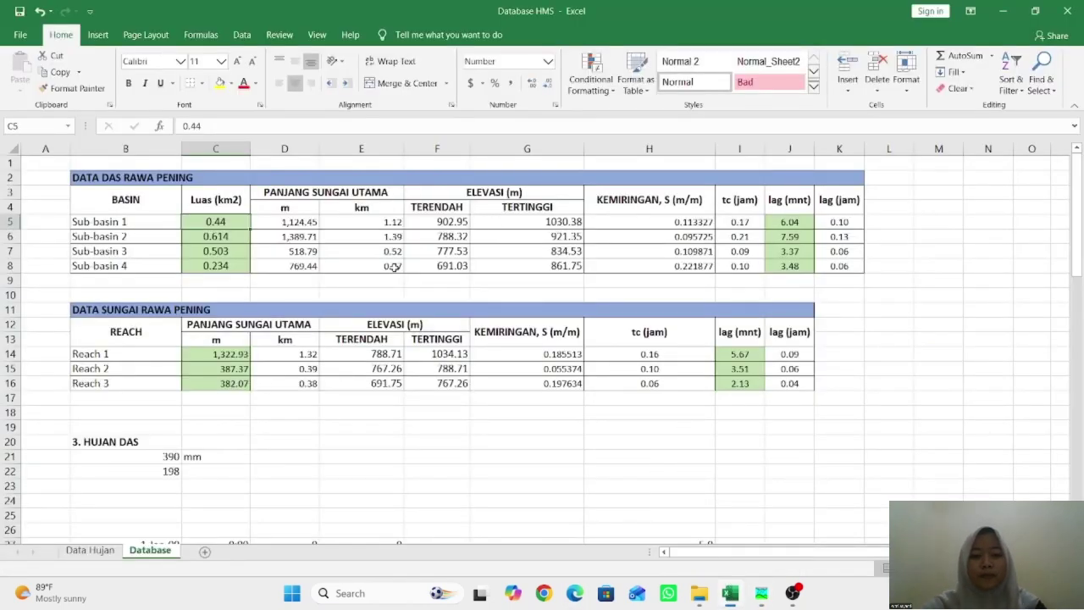
{"action": "mouse_move", "coordinate": [769, 592]}
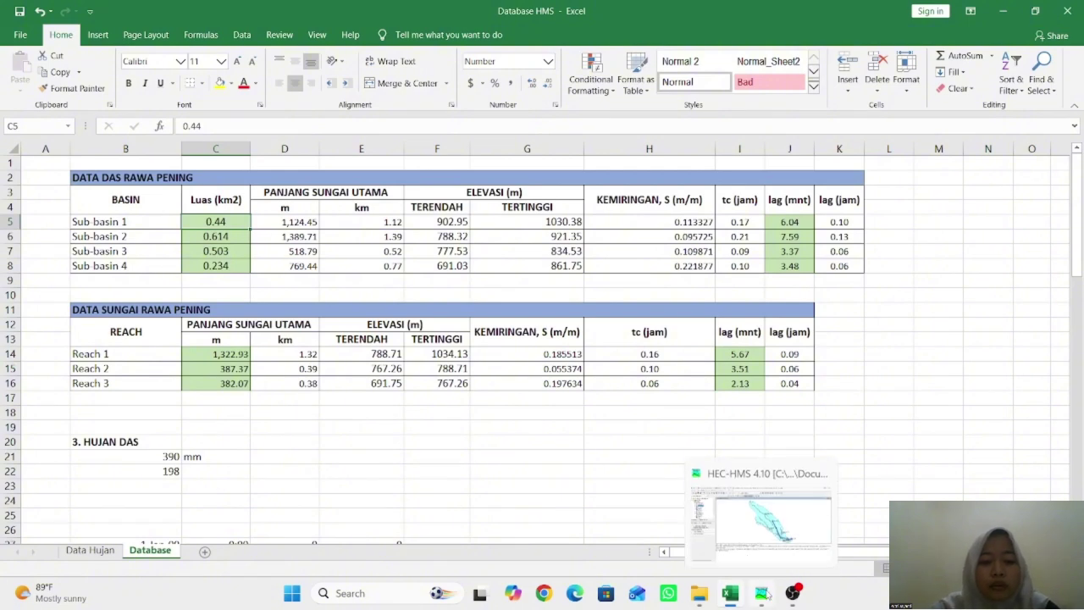
{"action": "left_click", "coordinate": [768, 516]}
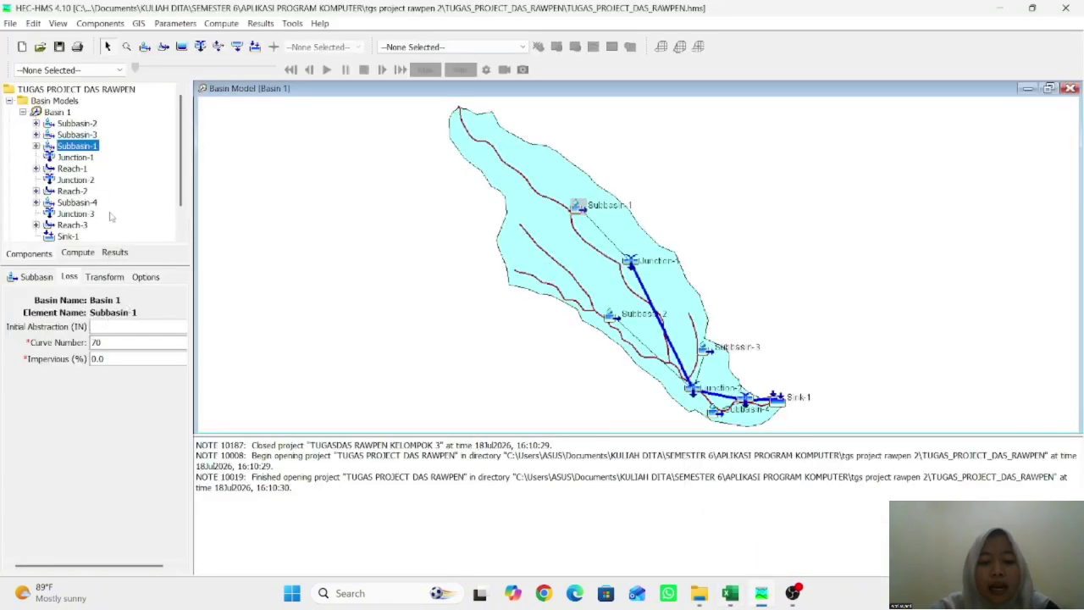
{"action": "left_click", "coordinate": [85, 124]}
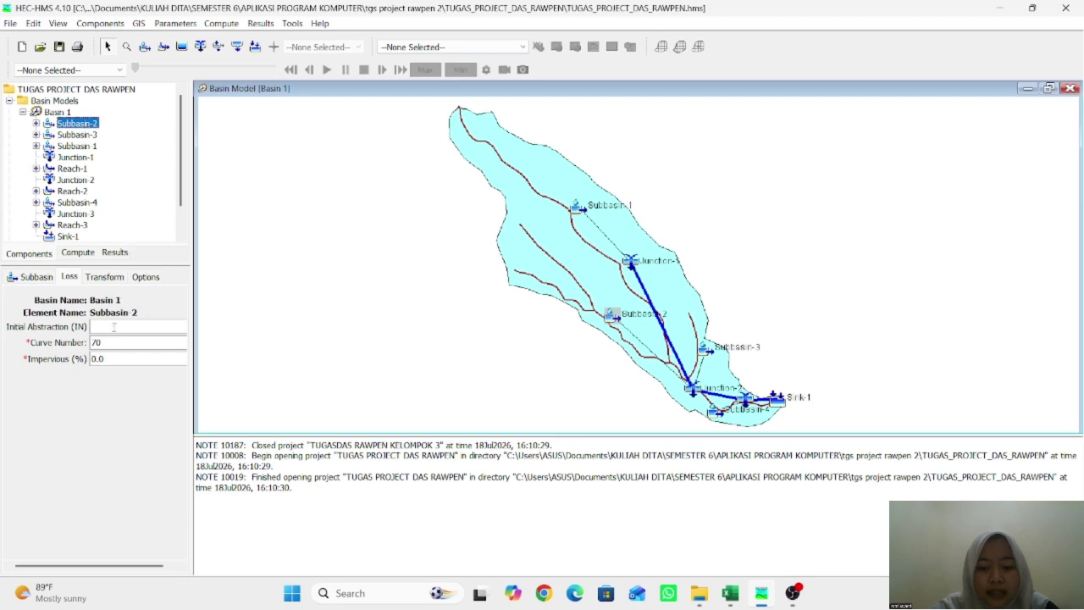
{"action": "left_click", "coordinate": [35, 277]}
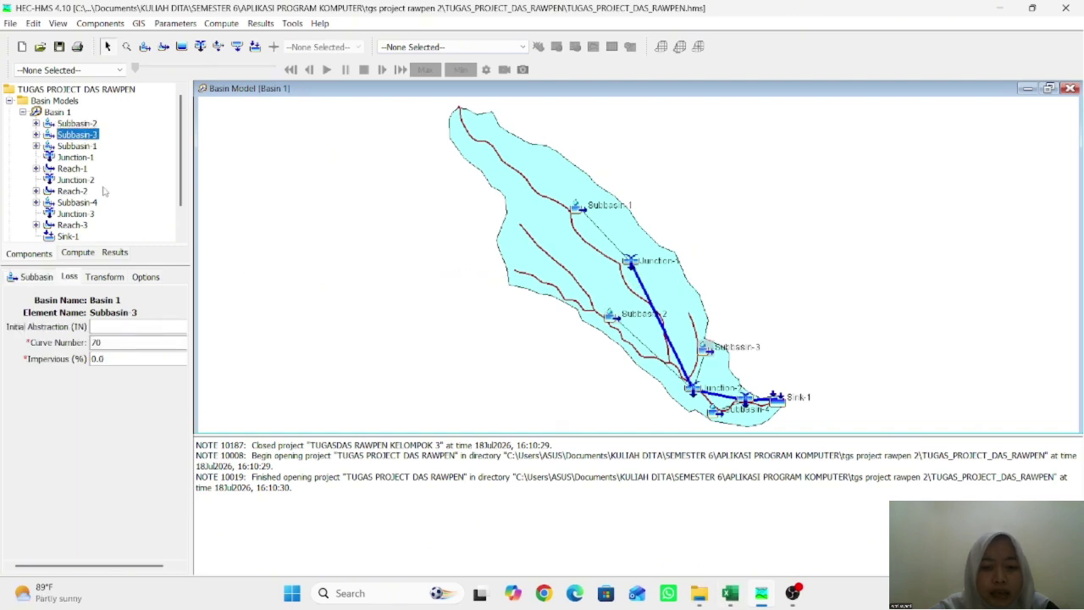
Examine Reach-1's downstream element and routing method, and the Muskingum routing parameters of Reach-1 and Reach-2
{"action": "left_click", "coordinate": [85, 168]}
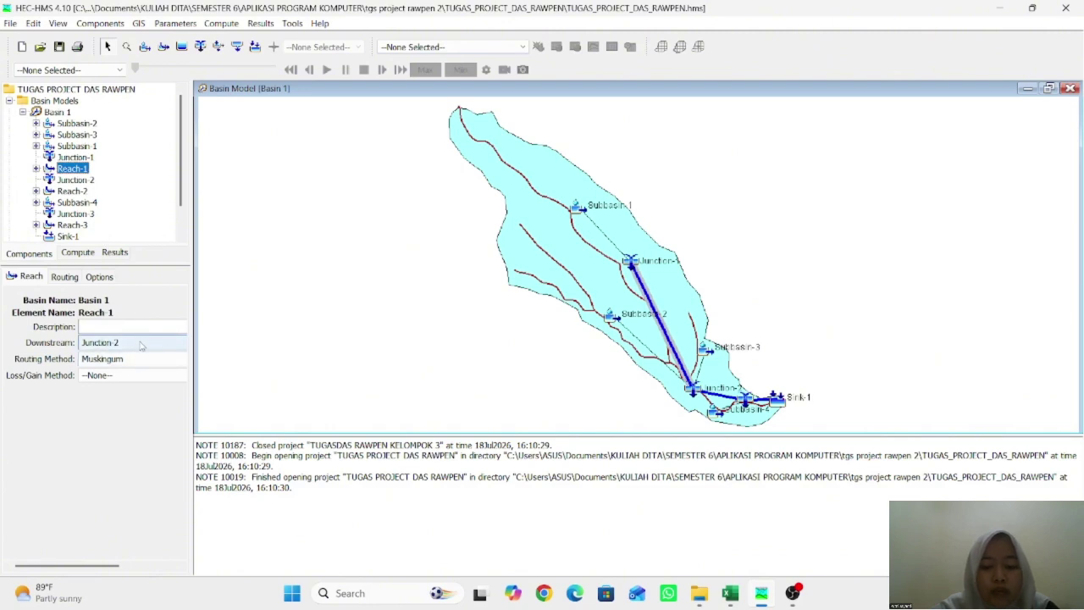
{"action": "left_click", "coordinate": [66, 277]}
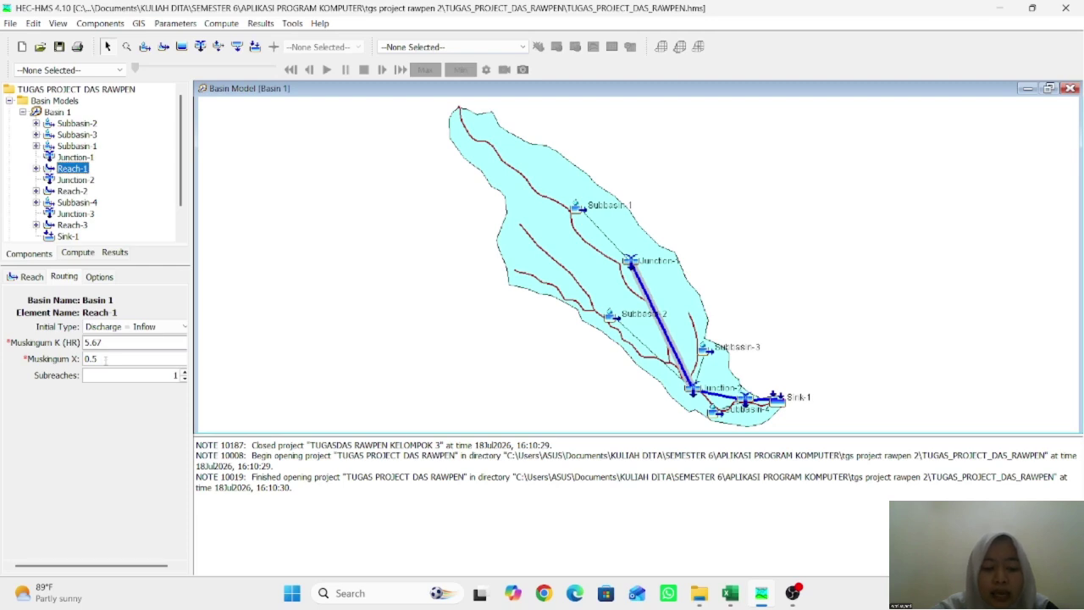
{"action": "left_click", "coordinate": [30, 277]}
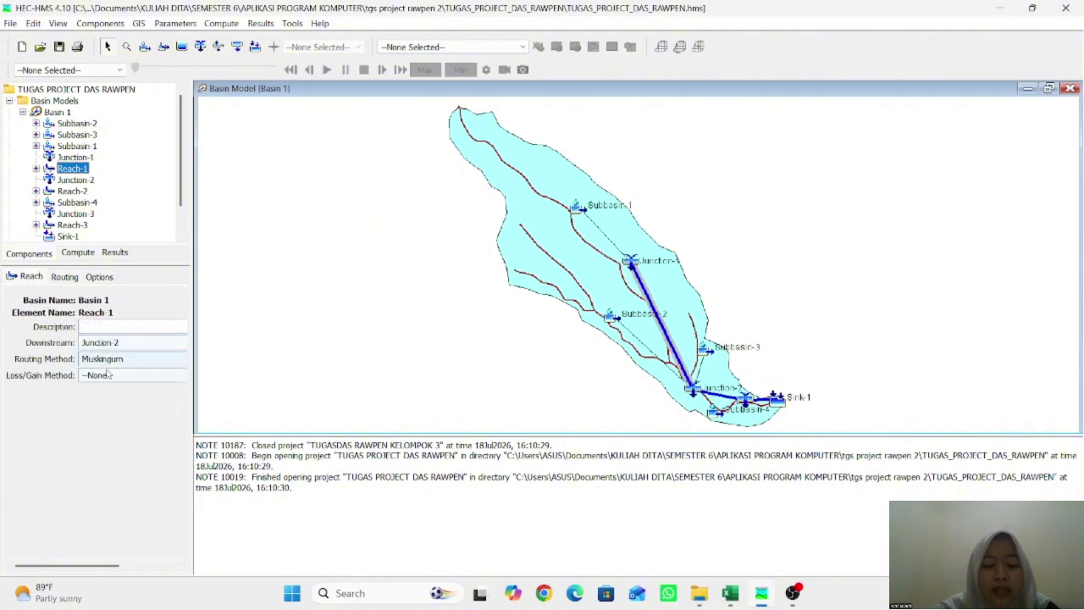
{"action": "left_click", "coordinate": [68, 280]}
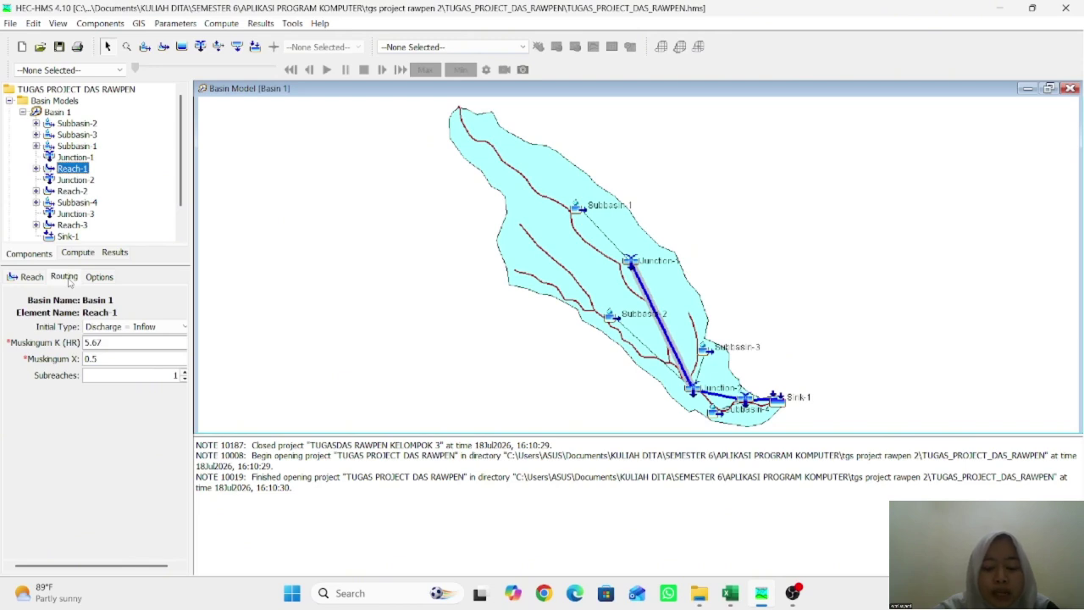
{"action": "left_click", "coordinate": [77, 192]}
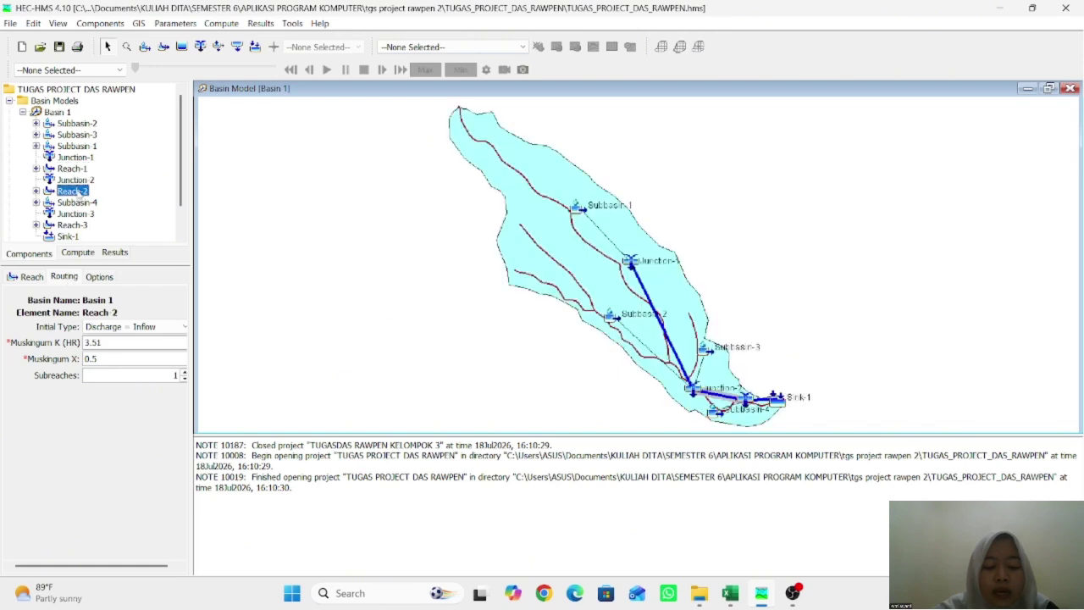
Review the downstream element, routing method and Muskingum routing parameters of Reach-2 and Reach-3
{"action": "left_click", "coordinate": [43, 281]}
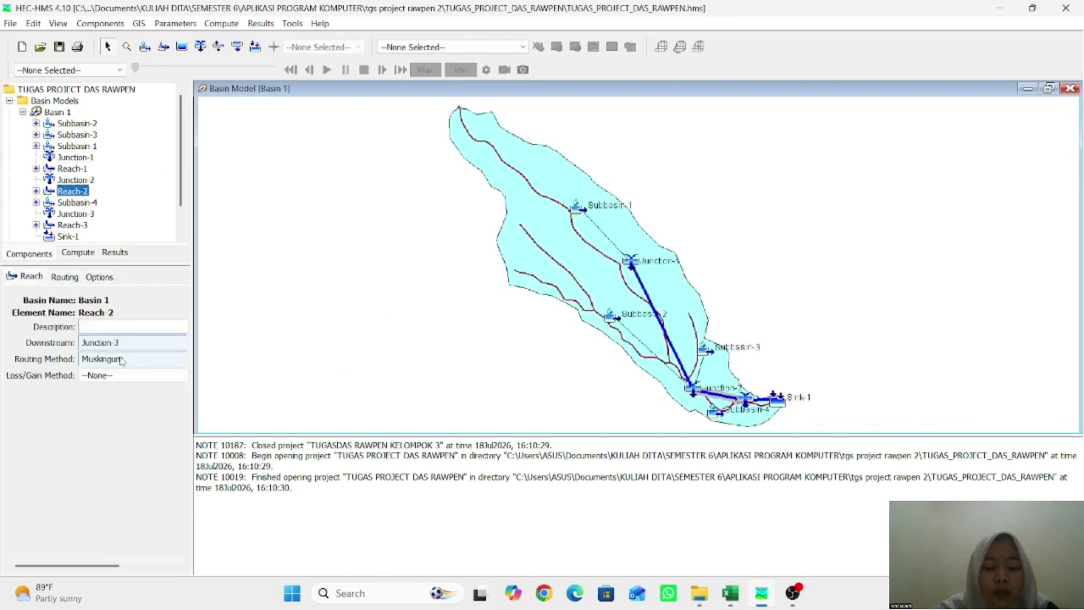
{"action": "left_click", "coordinate": [64, 277]}
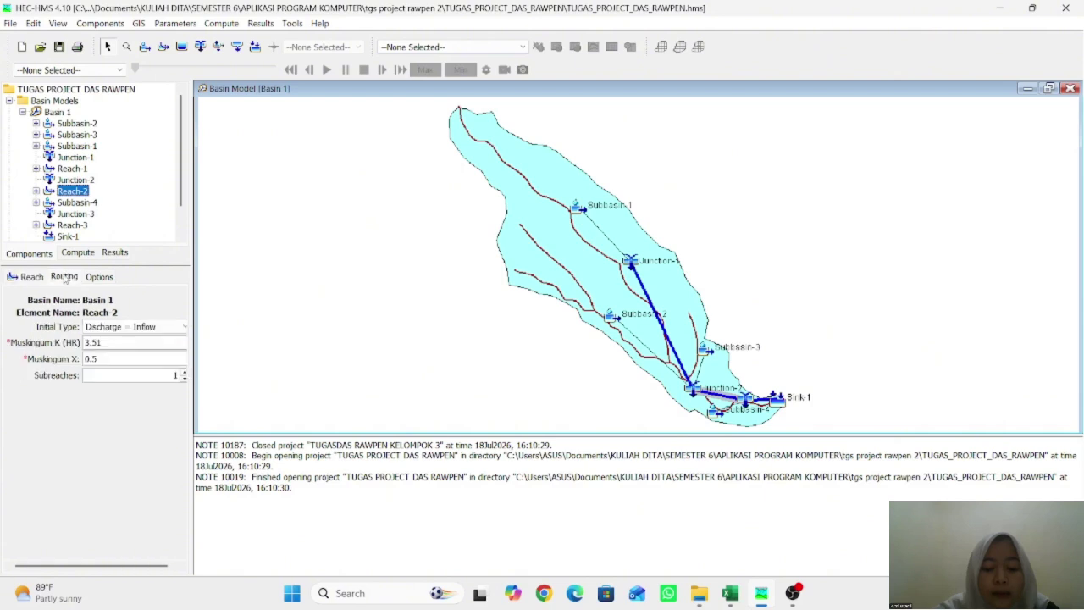
{"action": "left_click", "coordinate": [83, 225]}
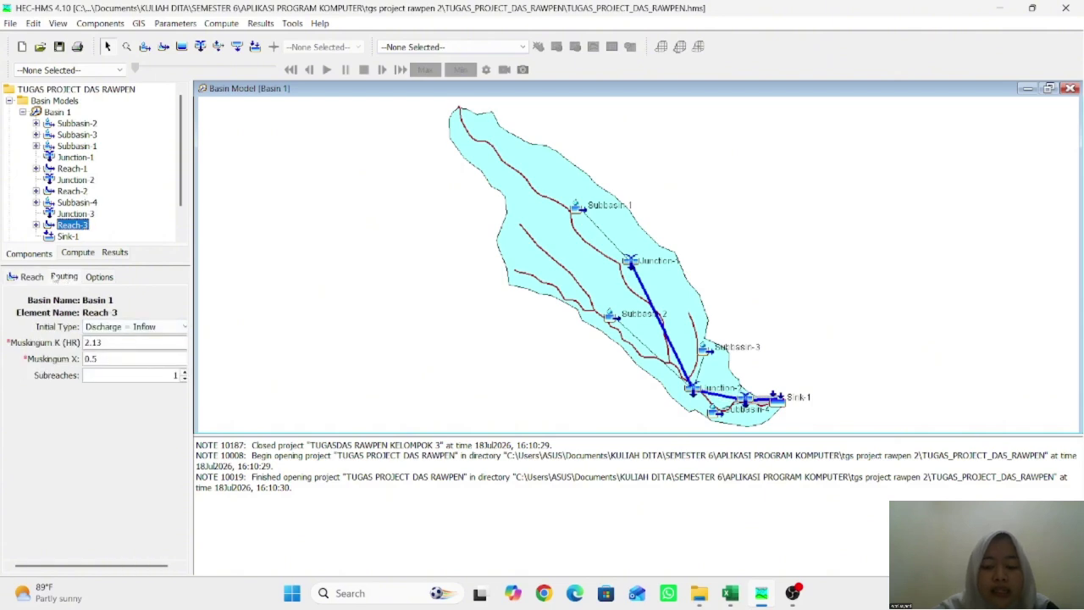
{"action": "left_click", "coordinate": [31, 279]}
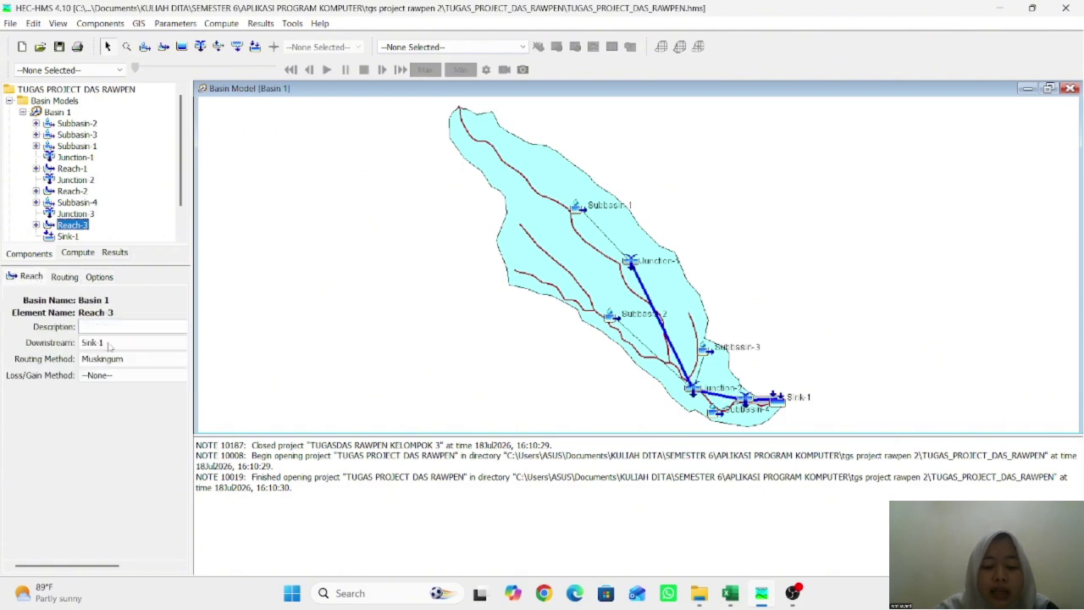
{"action": "left_click", "coordinate": [71, 279]}
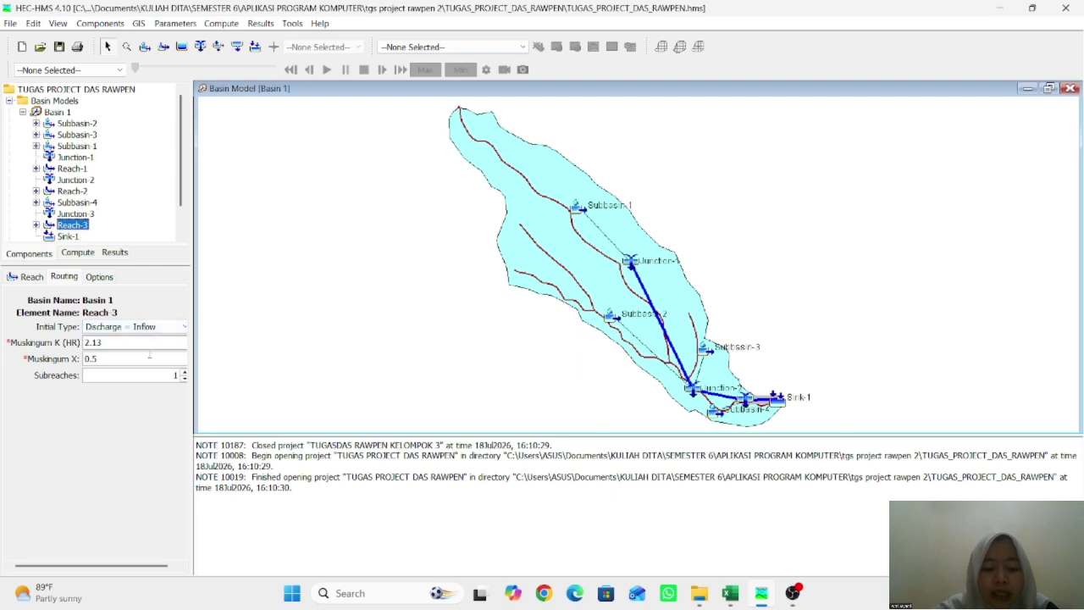
{"action": "left_click", "coordinate": [102, 24]}
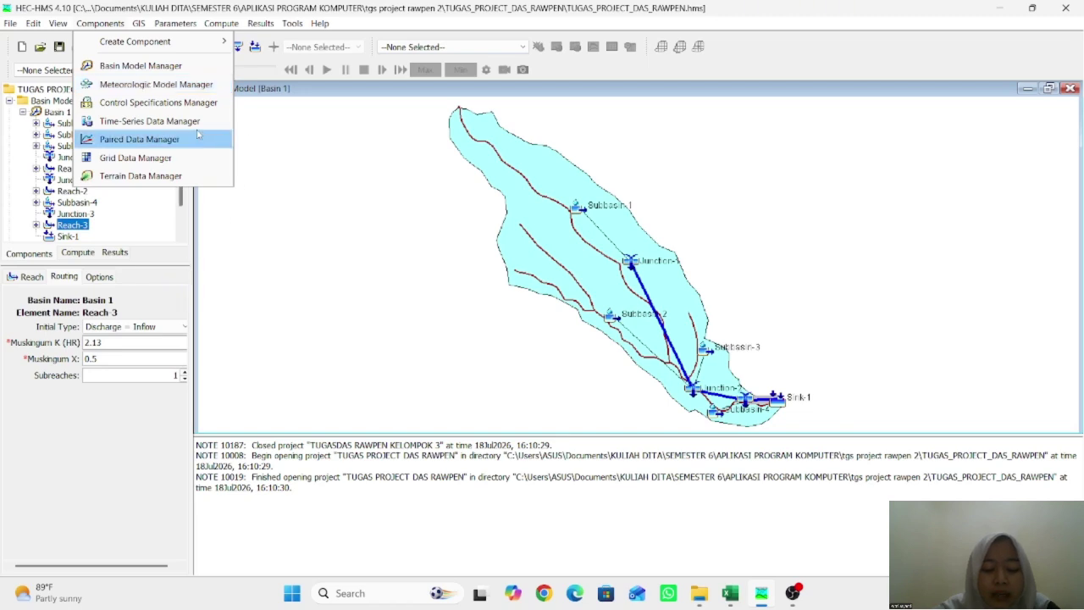
{"action": "left_click", "coordinate": [173, 265]}
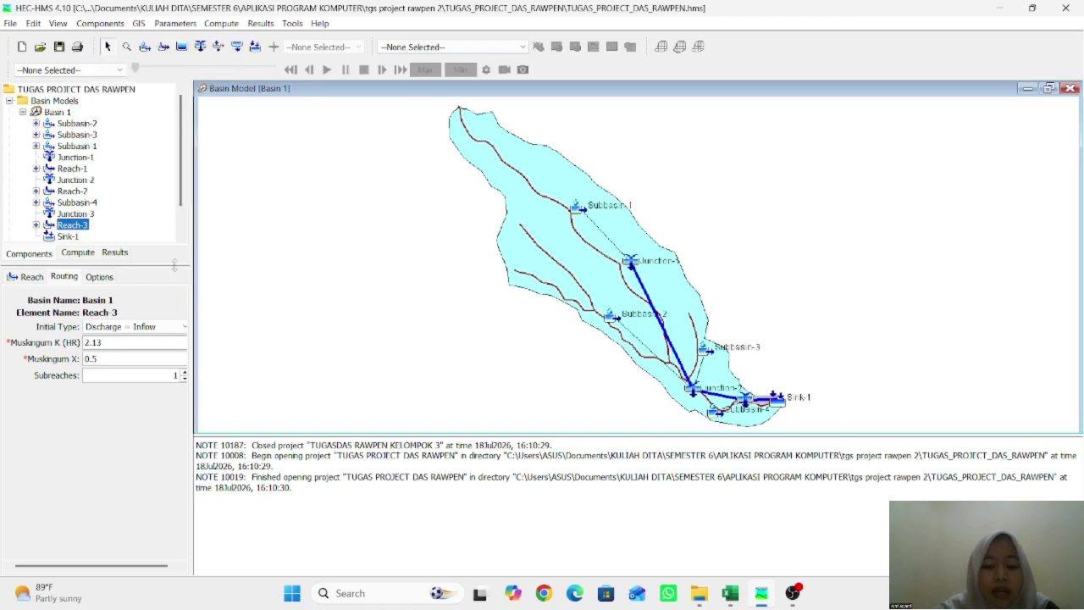
{"action": "left_click_drag", "start_coordinate": [174, 265], "coordinate": [174, 282]}
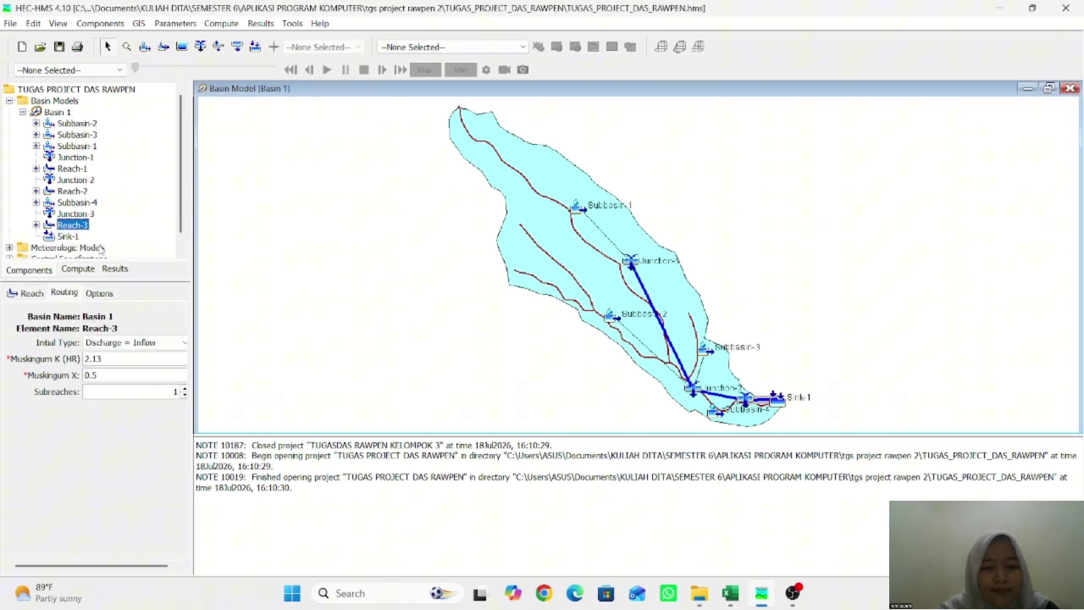
{"action": "left_click", "coordinate": [113, 23]}
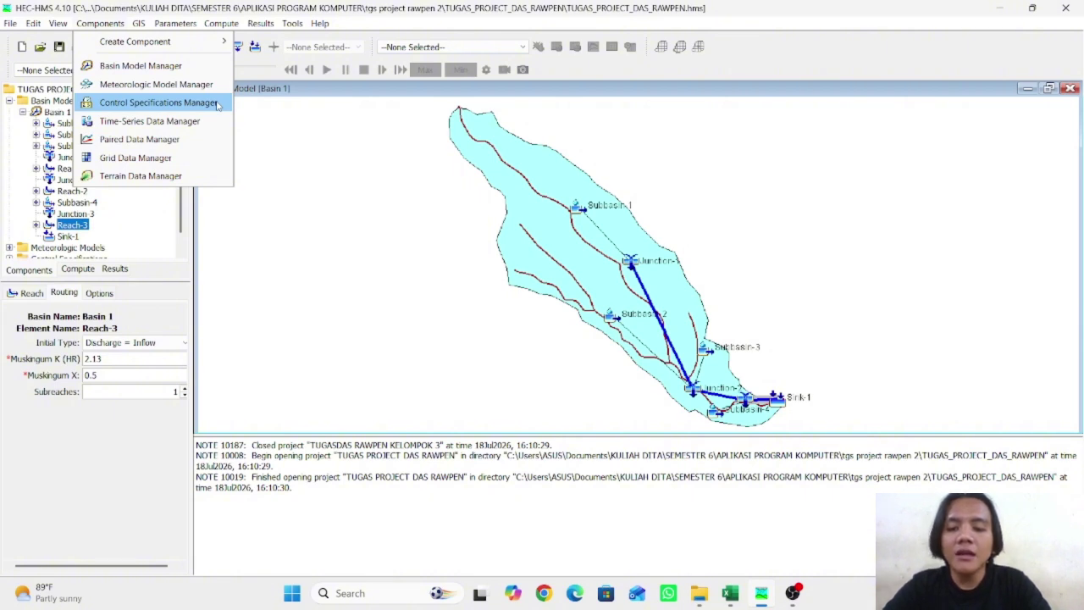
{"action": "left_click", "coordinate": [114, 23]}
{"action": "left_click", "coordinate": [115, 23]}
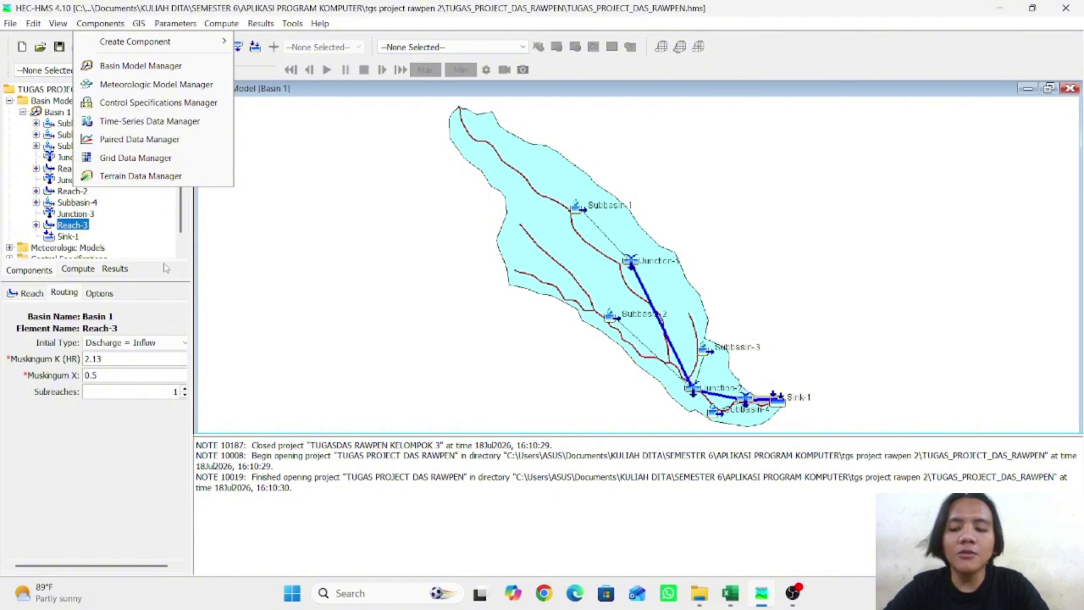
{"action": "left_click", "coordinate": [166, 262]}
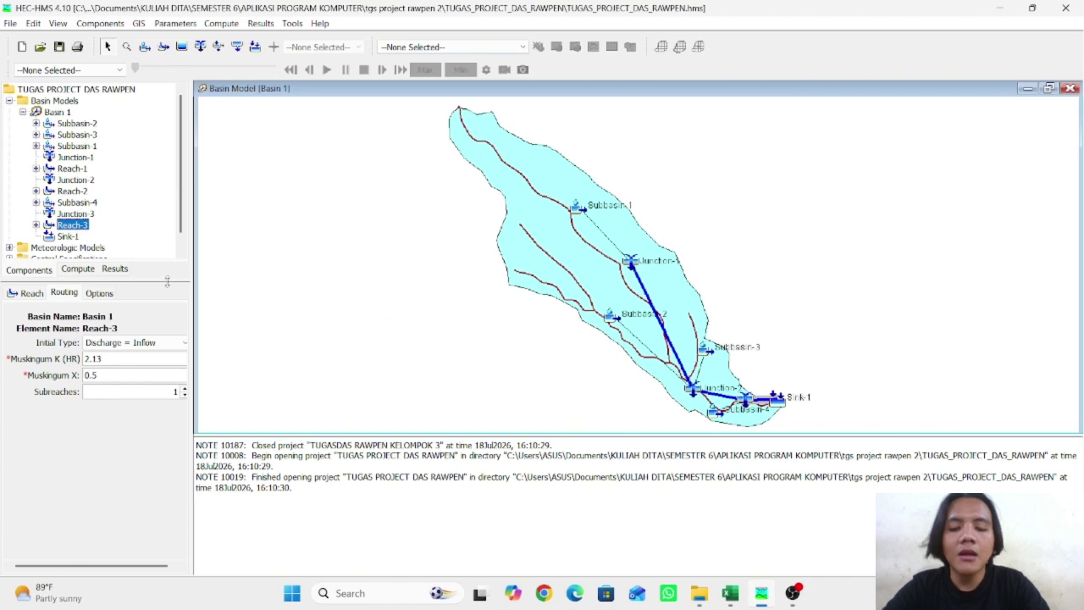
Enlarge the component tree and examine Met 1's meteorology settings, its basin inclusion and the hyetograph gage assigned to each subbasin
{"action": "left_click_drag", "start_coordinate": [167, 282], "coordinate": [167, 330]}
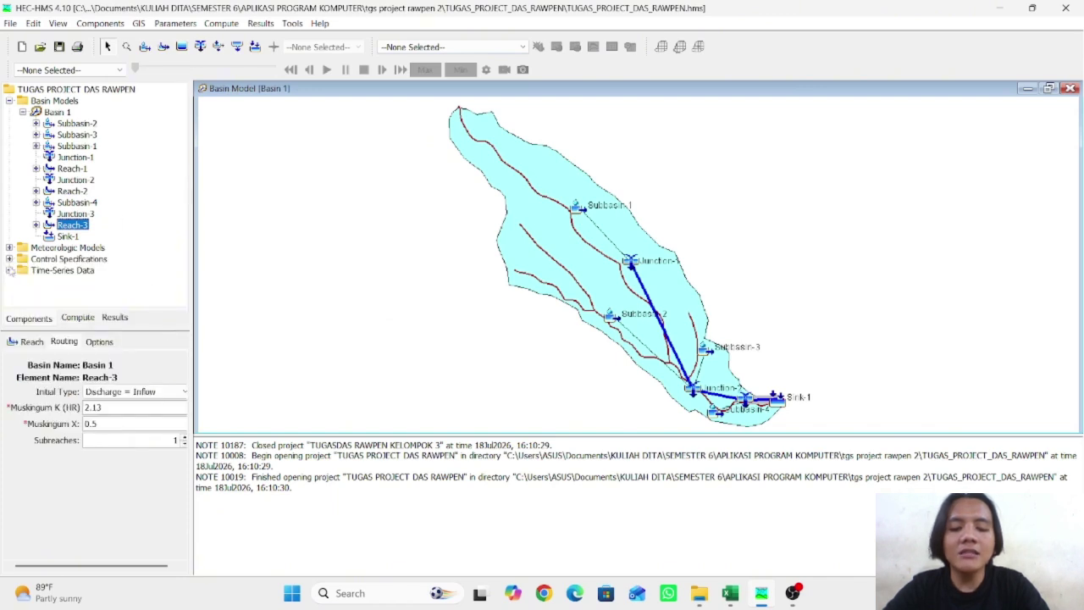
{"action": "left_click", "coordinate": [8, 248]}
{"action": "left_click", "coordinate": [35, 259]}
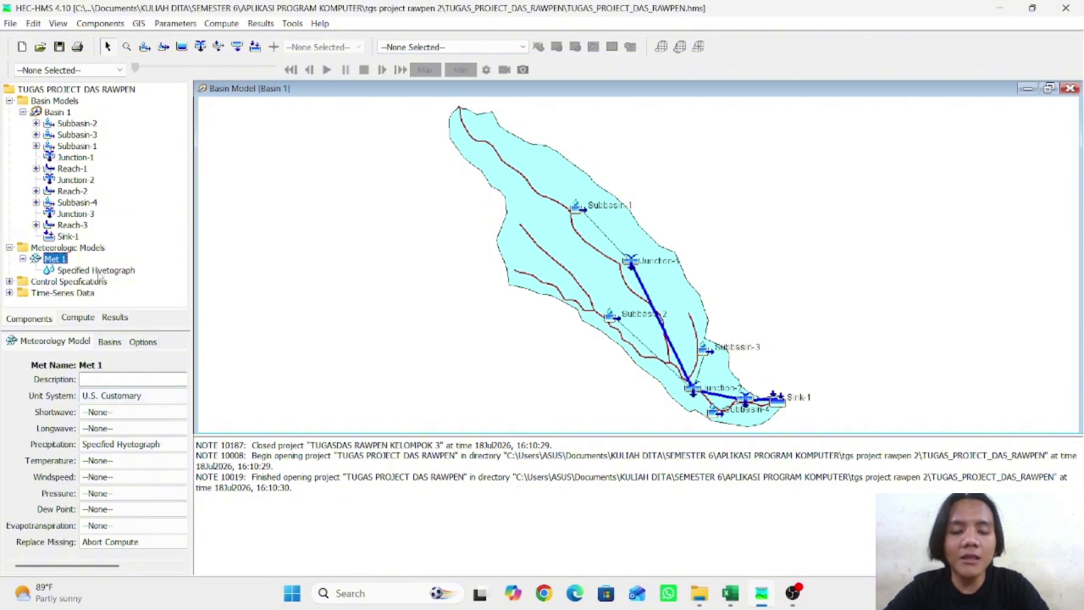
{"action": "left_click", "coordinate": [97, 270]}
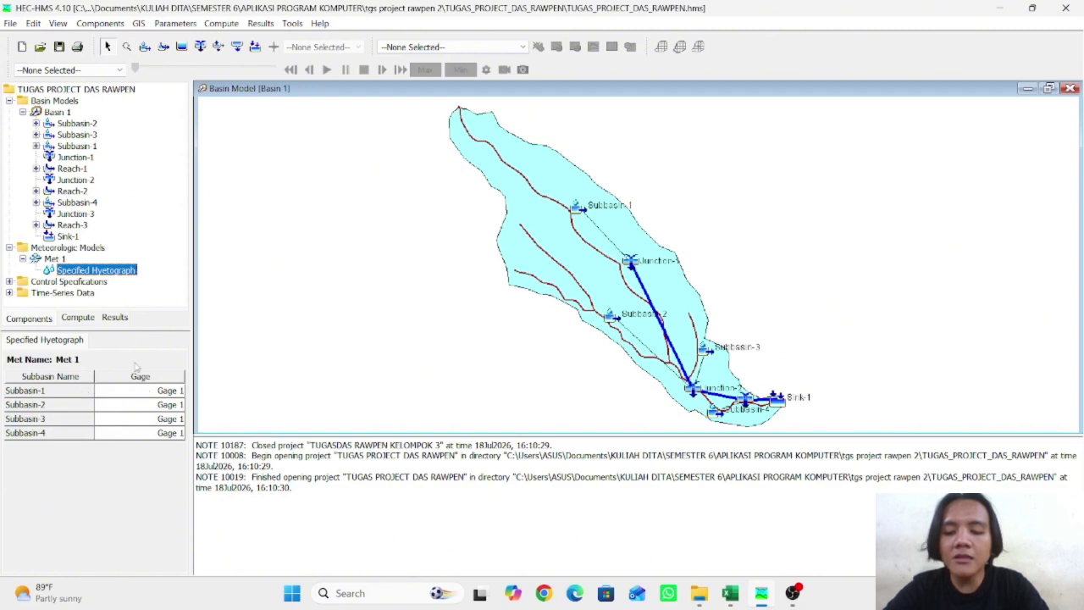
{"action": "left_click", "coordinate": [83, 319]}
{"action": "left_click", "coordinate": [44, 320]}
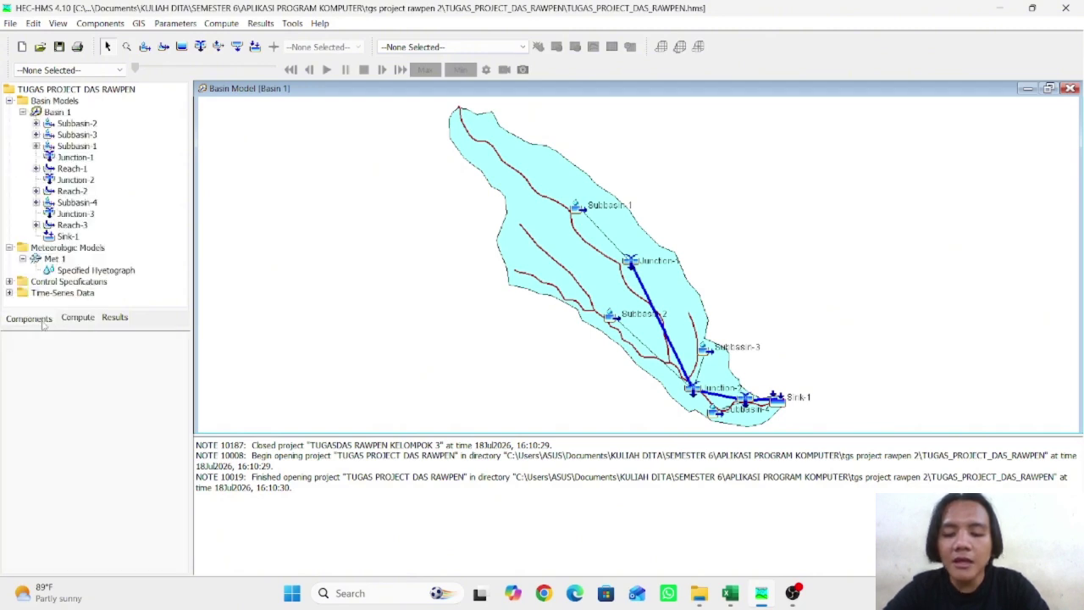
{"action": "left_click", "coordinate": [55, 258]}
{"action": "left_click", "coordinate": [116, 343]}
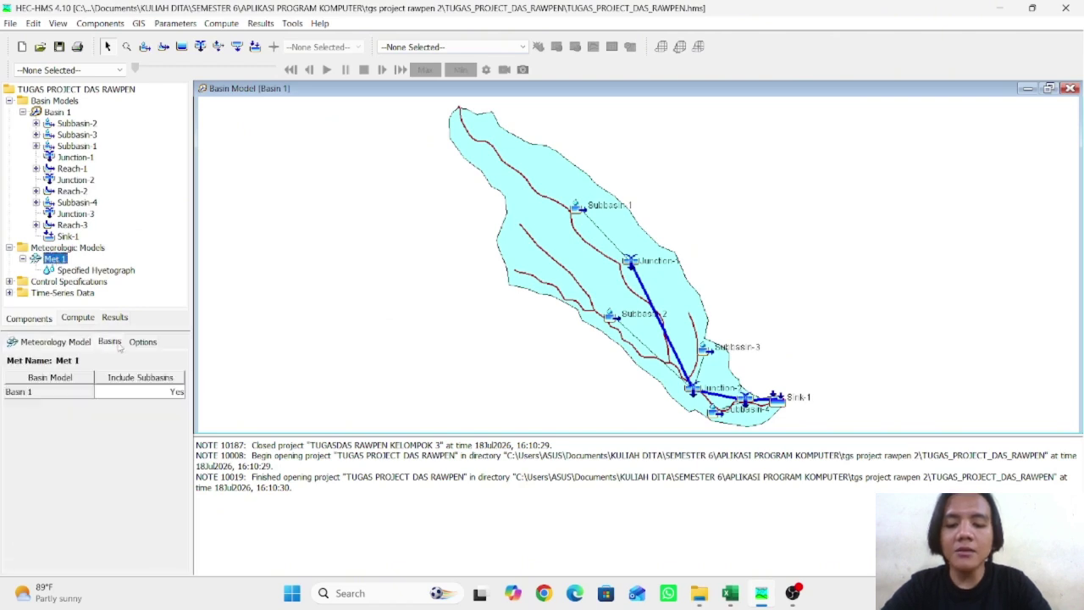
{"action": "left_click", "coordinate": [108, 270]}
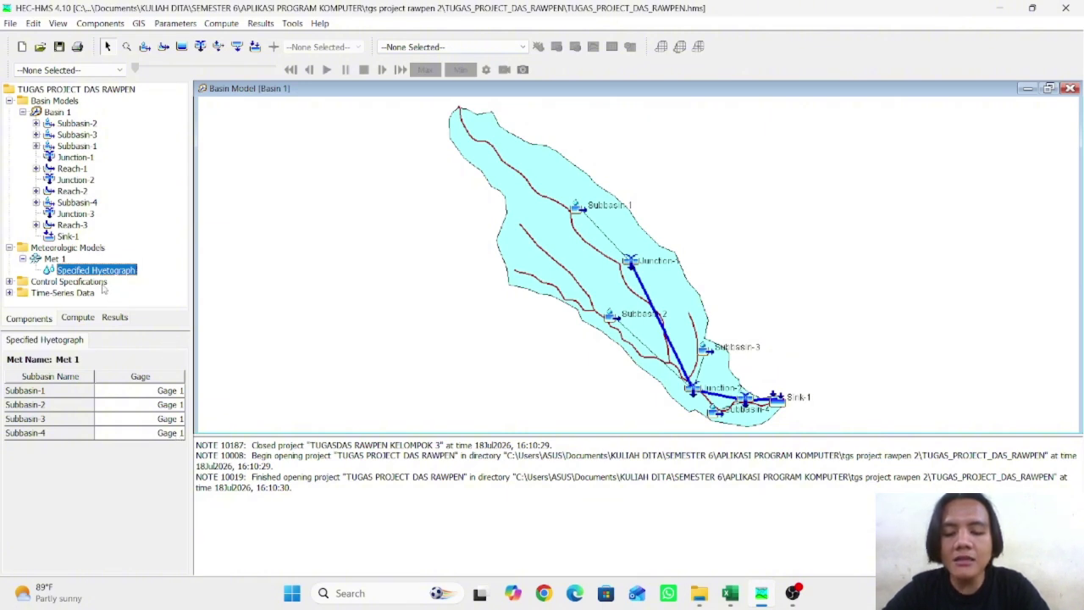
{"action": "left_click", "coordinate": [138, 390]}
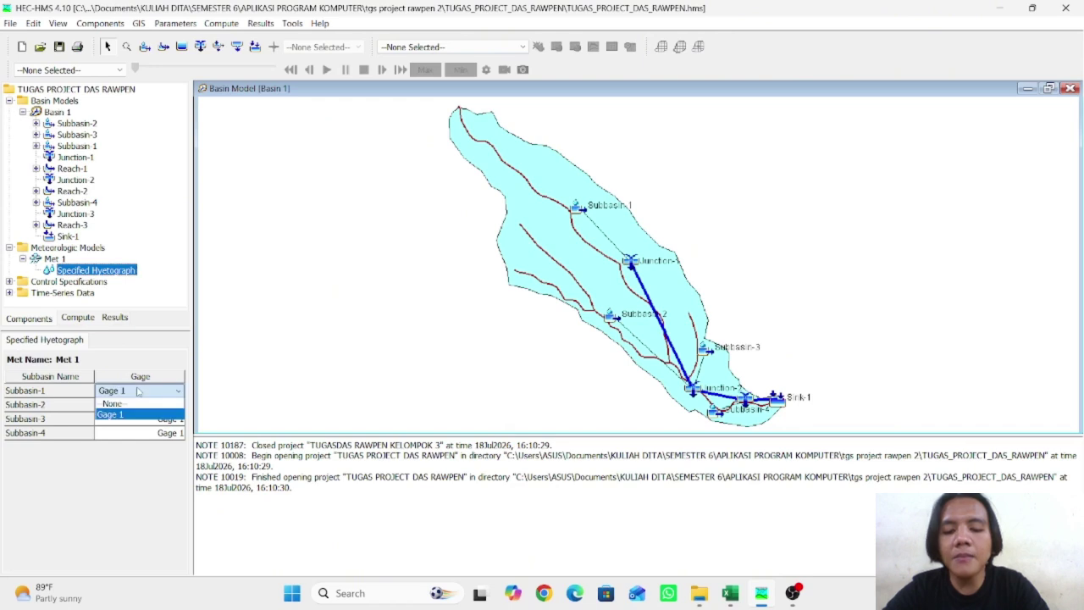
Expand the control specifications and precipitation gages, and review Gage 1's data source, units and time interval
{"action": "left_click", "coordinate": [78, 286]}
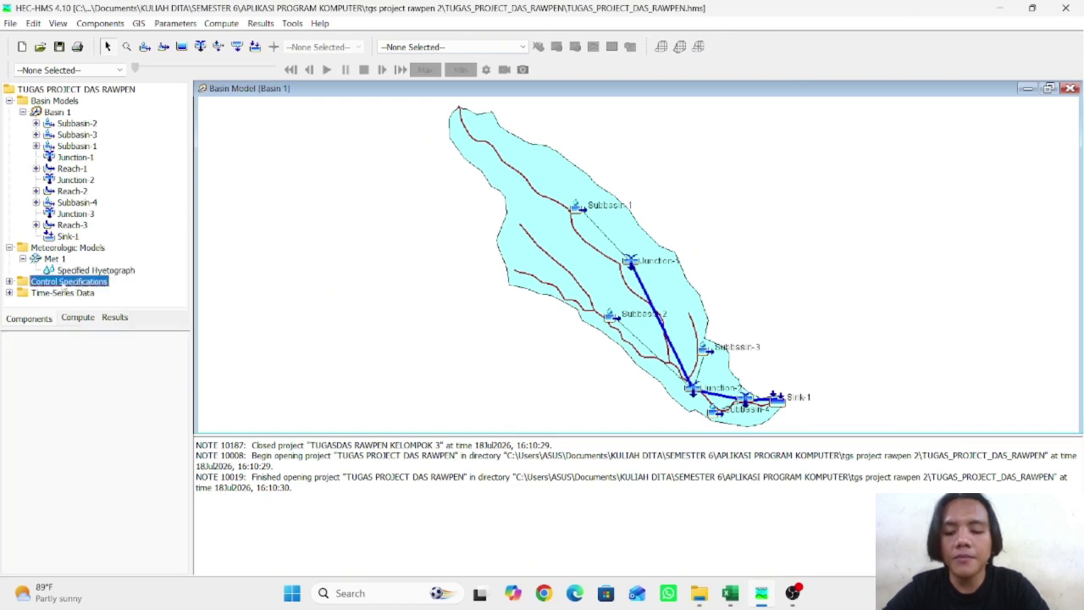
{"action": "left_click", "coordinate": [8, 281]}
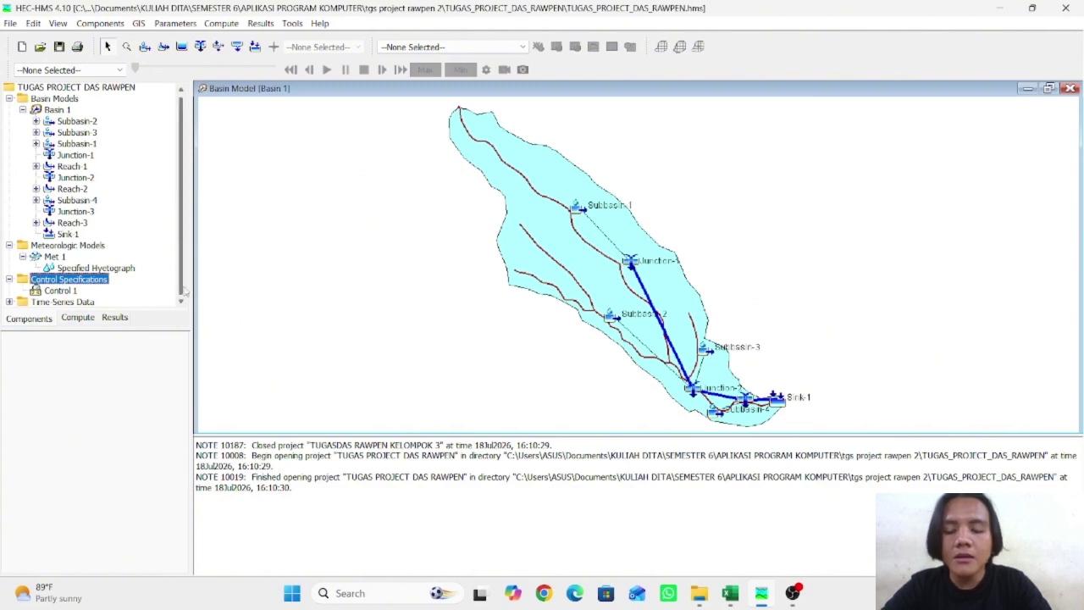
{"action": "left_click", "coordinate": [10, 300]}
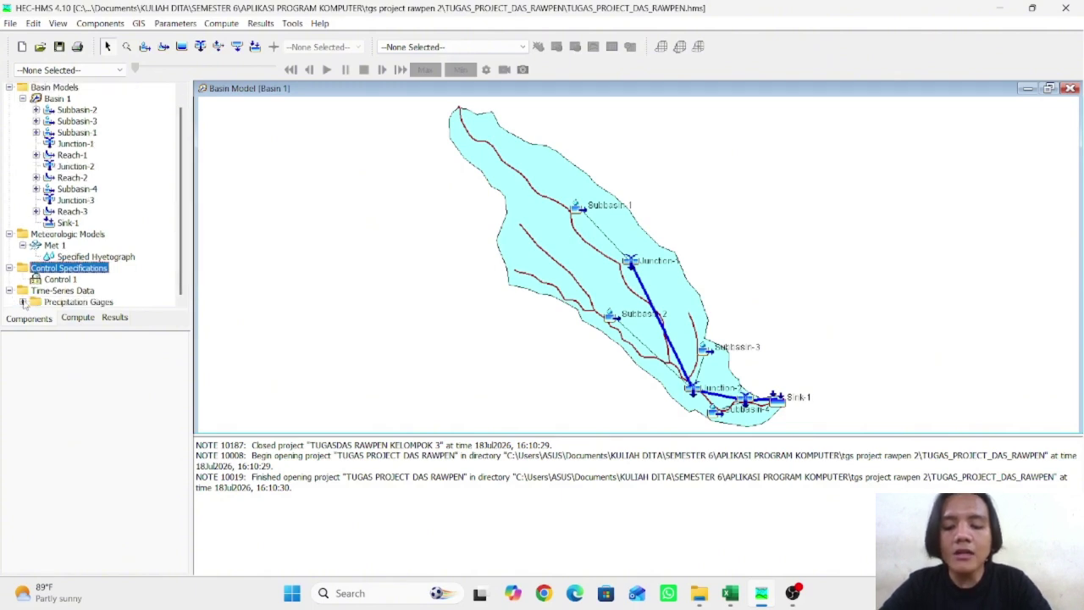
{"action": "left_click", "coordinate": [23, 302]}
{"action": "left_click", "coordinate": [70, 302]}
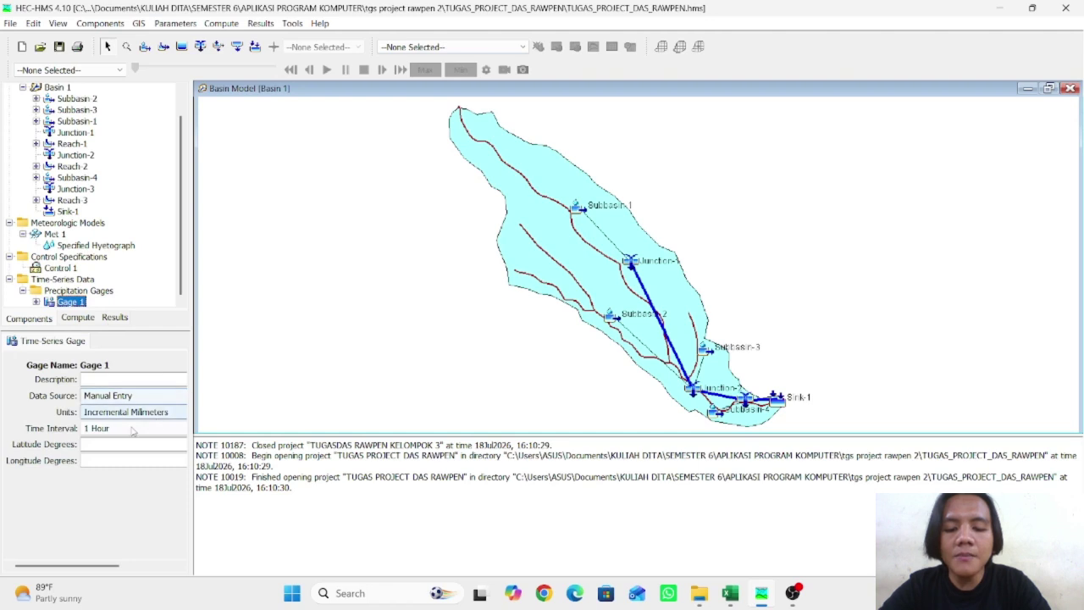
{"action": "left_click", "coordinate": [89, 322]}
{"action": "left_click", "coordinate": [28, 322]}
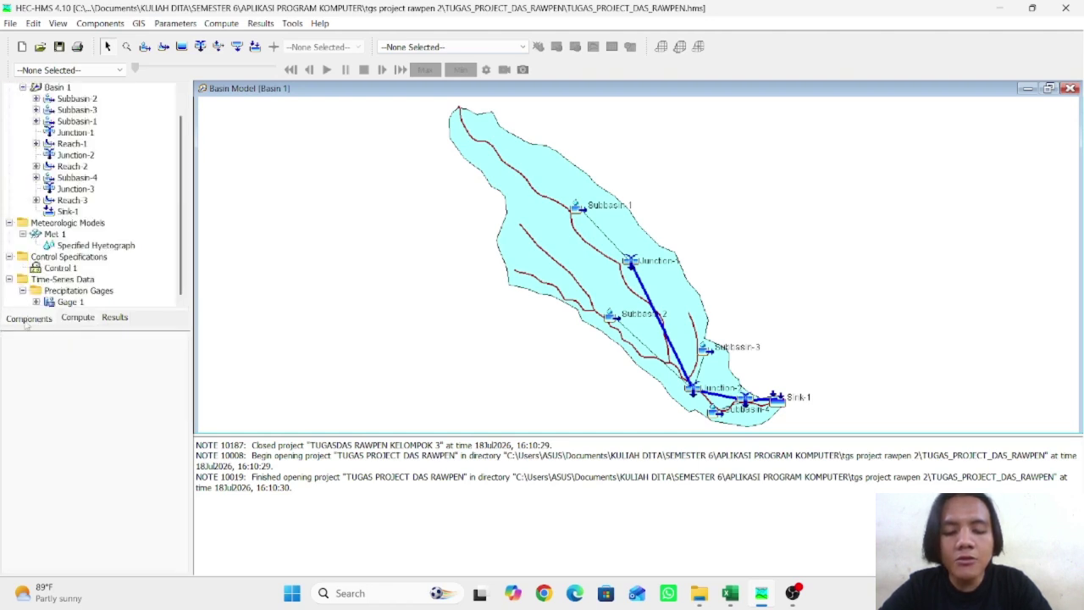
{"action": "left_click", "coordinate": [72, 302]}
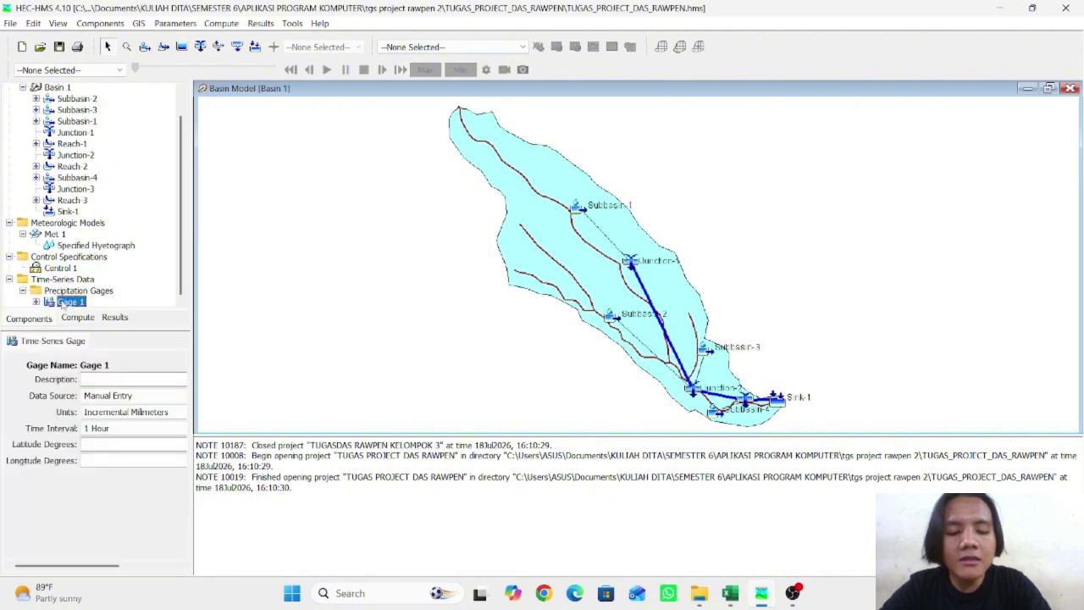
Examine the time window and the hourly precipitation table of Gage 1
{"action": "left_click", "coordinate": [37, 302]}
{"action": "left_click", "coordinate": [117, 291]}
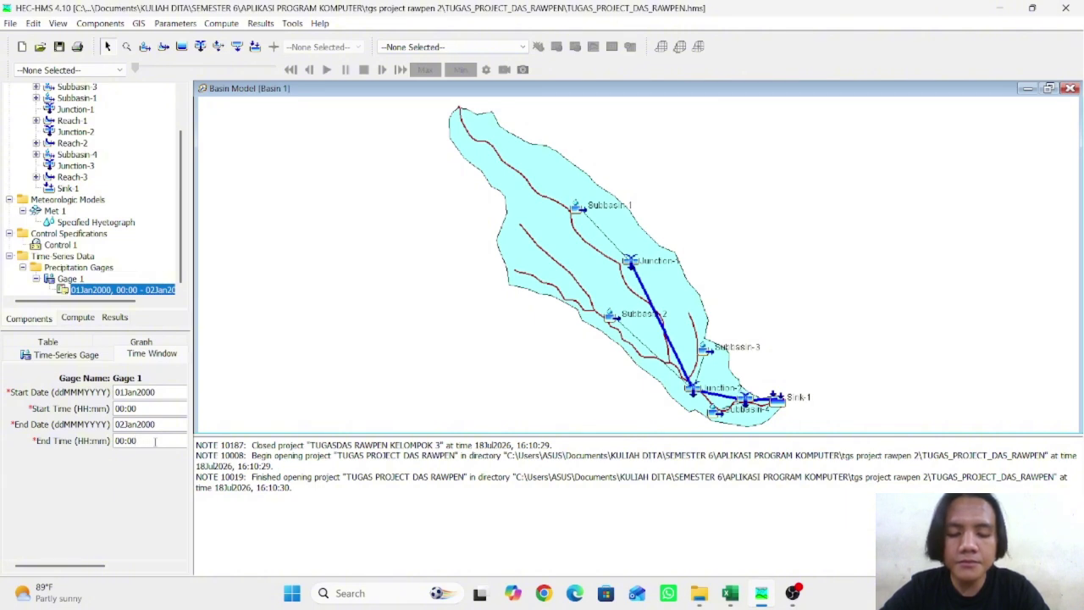
{"action": "left_click", "coordinate": [88, 344]}
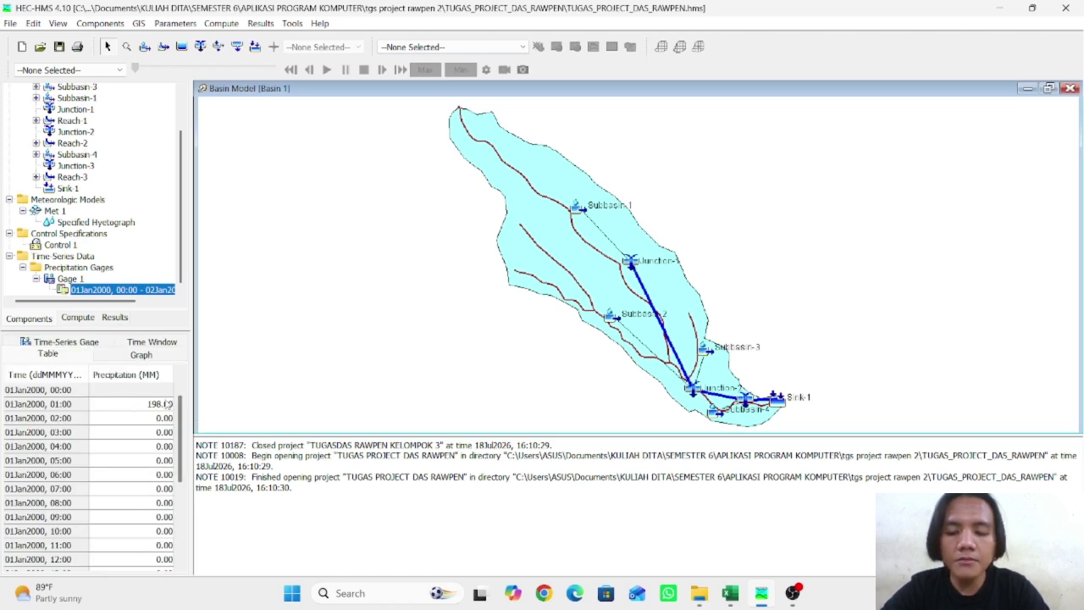
{"action": "left_click_drag", "start_coordinate": [188, 423], "coordinate": [186, 535]}
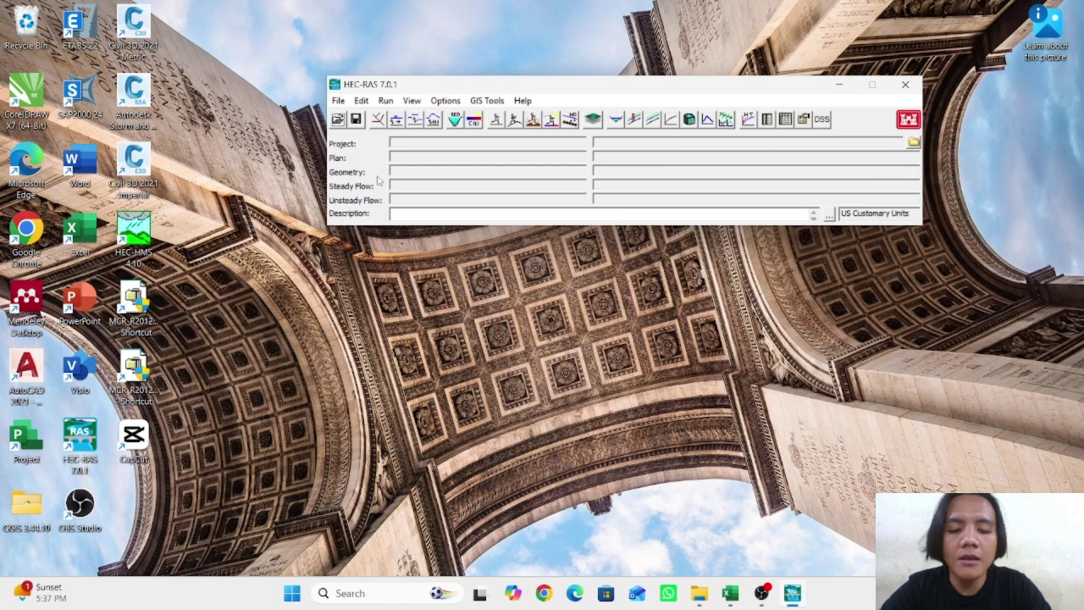
Start a new project in HEC-RAS and select the APLIKASI PROGRAM KOMPUTER folder within the SEMESTER 6 coursework folder under Documents
{"action": "left_click", "coordinate": [337, 100]}
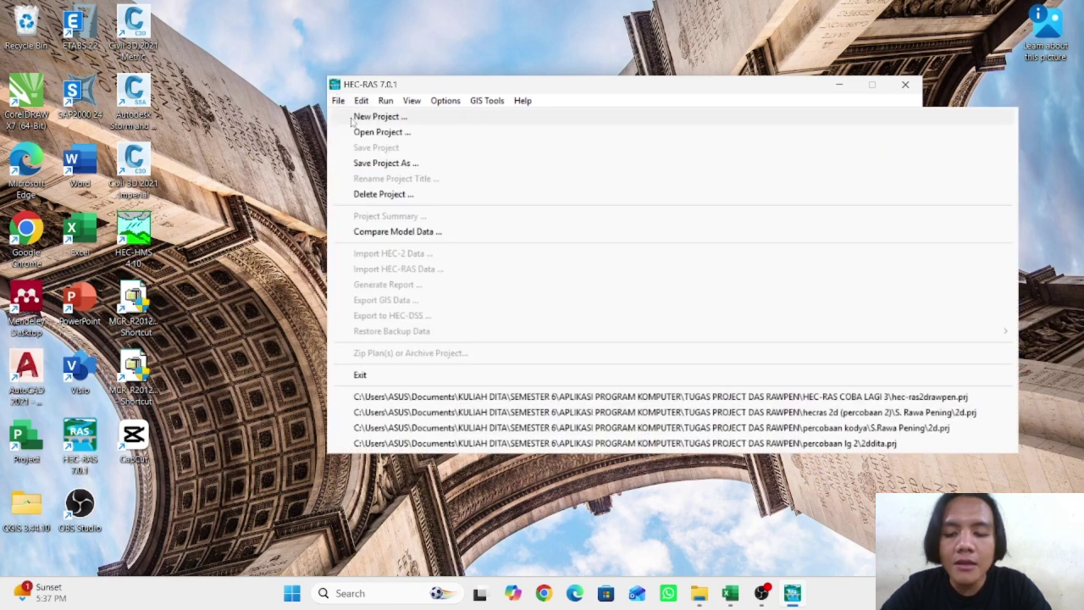
{"action": "left_click", "coordinate": [373, 117]}
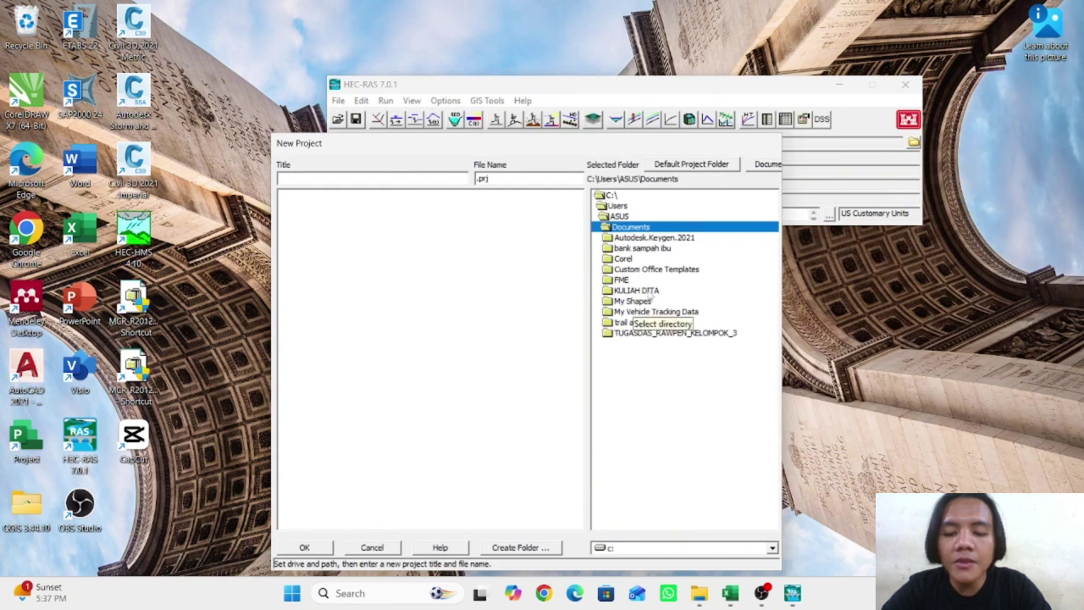
{"action": "double_click", "coordinate": [652, 290]}
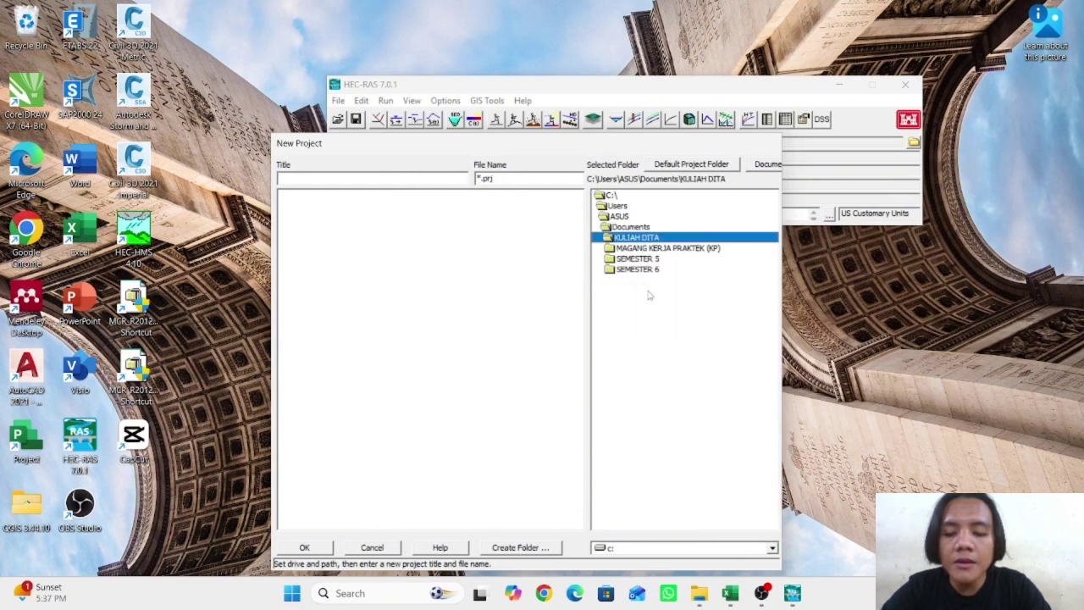
{"action": "double_click", "coordinate": [635, 269]}
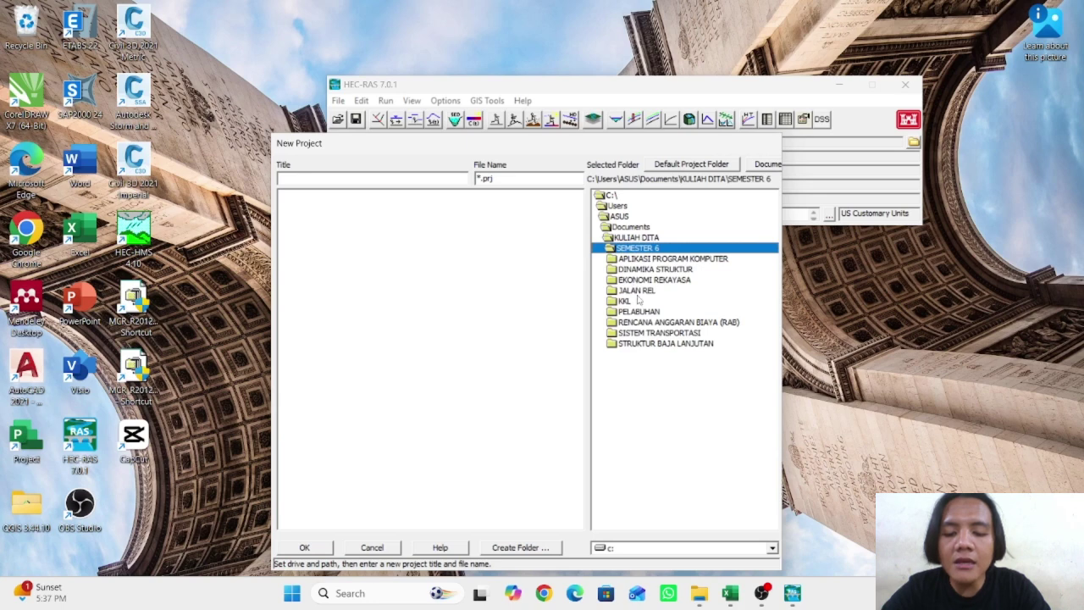
{"action": "double_click", "coordinate": [671, 259]}
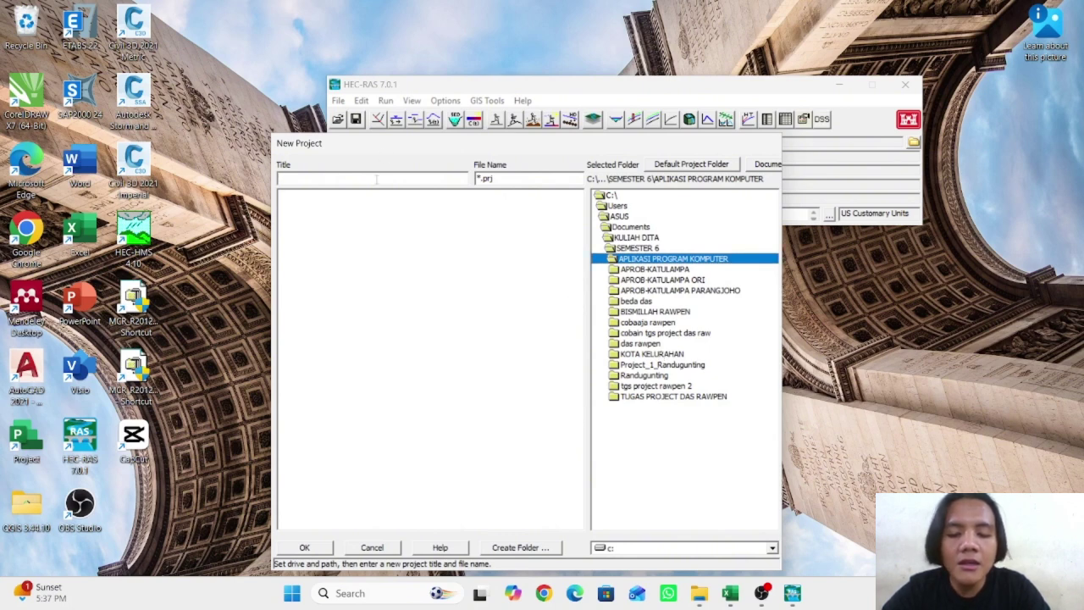
Title the new HEC-RAS project DASRAWPEN 2D KELOMPOK 3
{"action": "left_click", "coordinate": [377, 178]}
{"action": "type", "text": "D"}
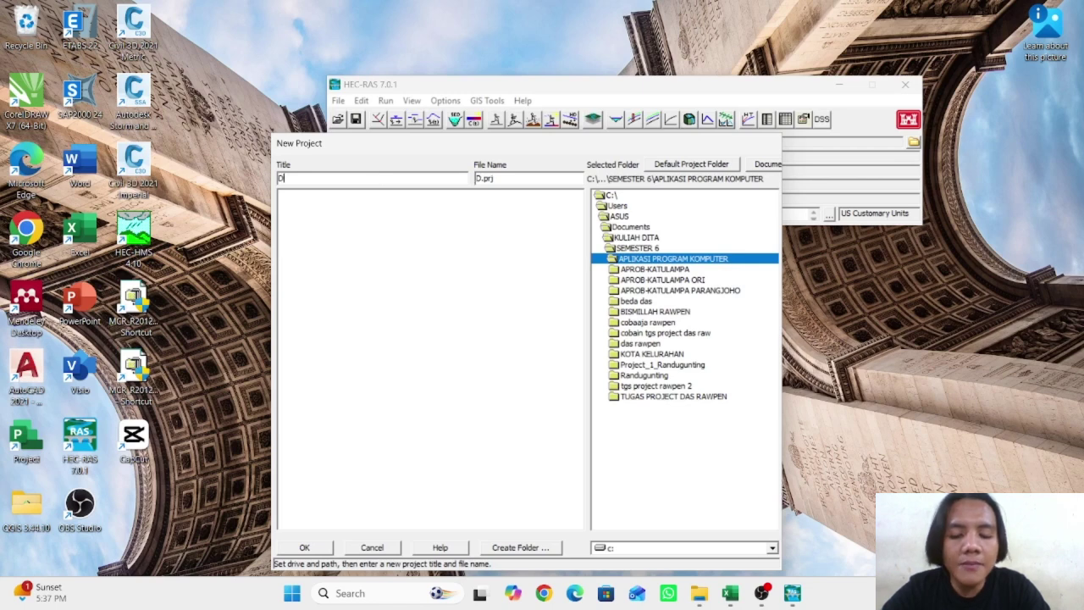
{"action": "type", "text": "ASRAWPE"}
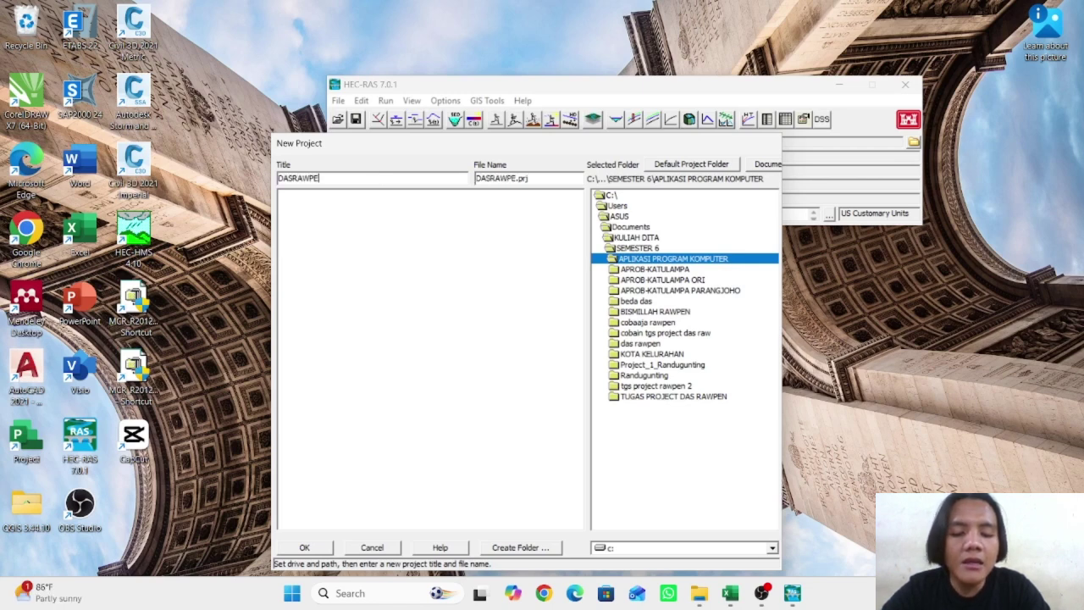
{"action": "type", "text": "N 2D KELOMPOK 3"}
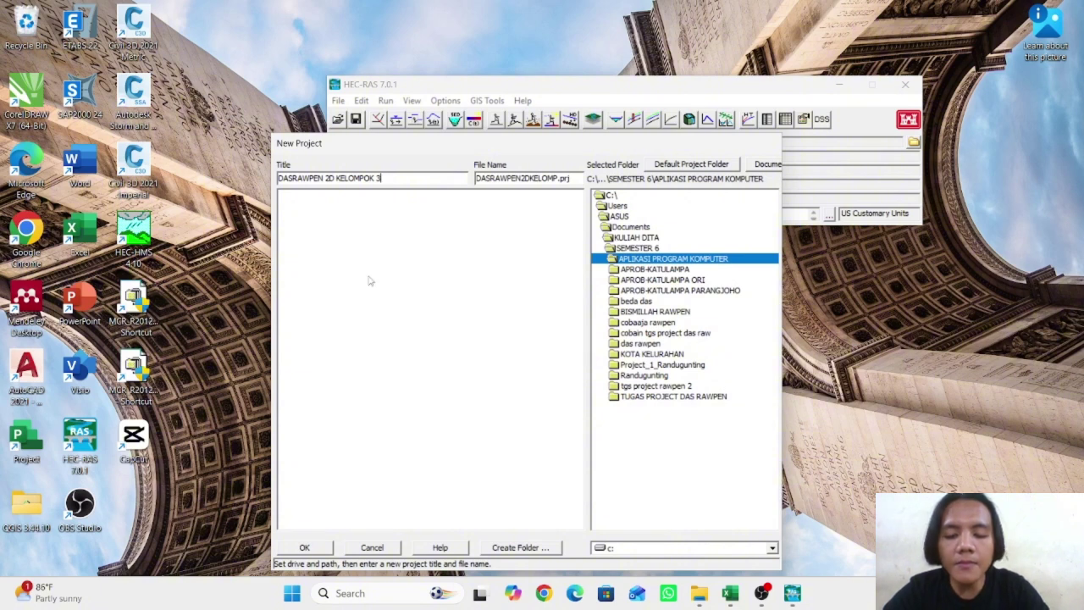
Confirm creation of the new project and set its unit system to System International (Metric System)
{"action": "left_click", "coordinate": [317, 550]}
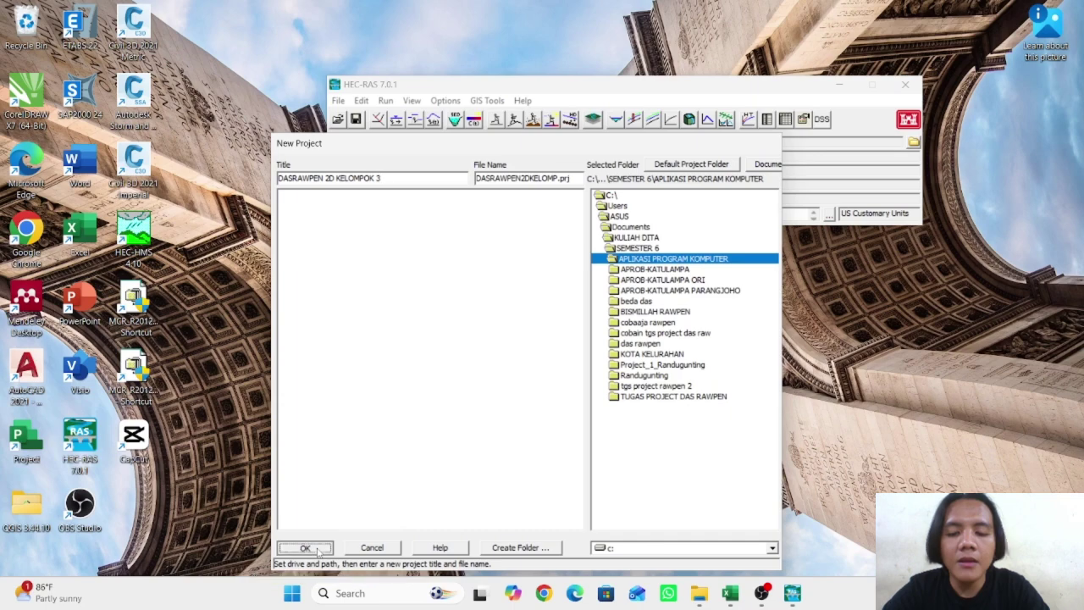
{"action": "left_click", "coordinate": [590, 363]}
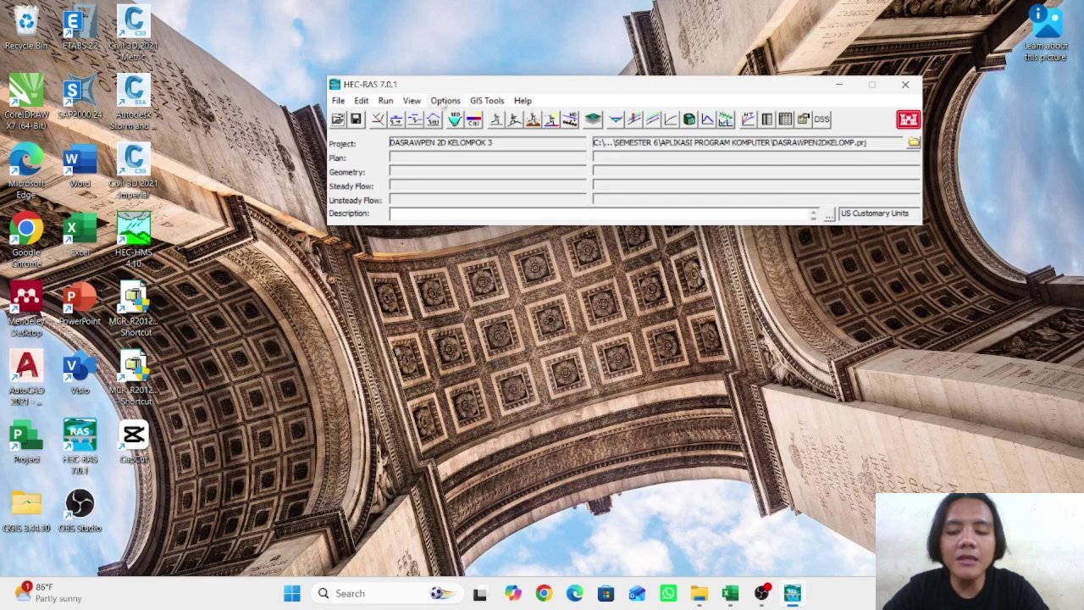
{"action": "left_click", "coordinate": [442, 103]}
{"action": "left_click", "coordinate": [542, 149]}
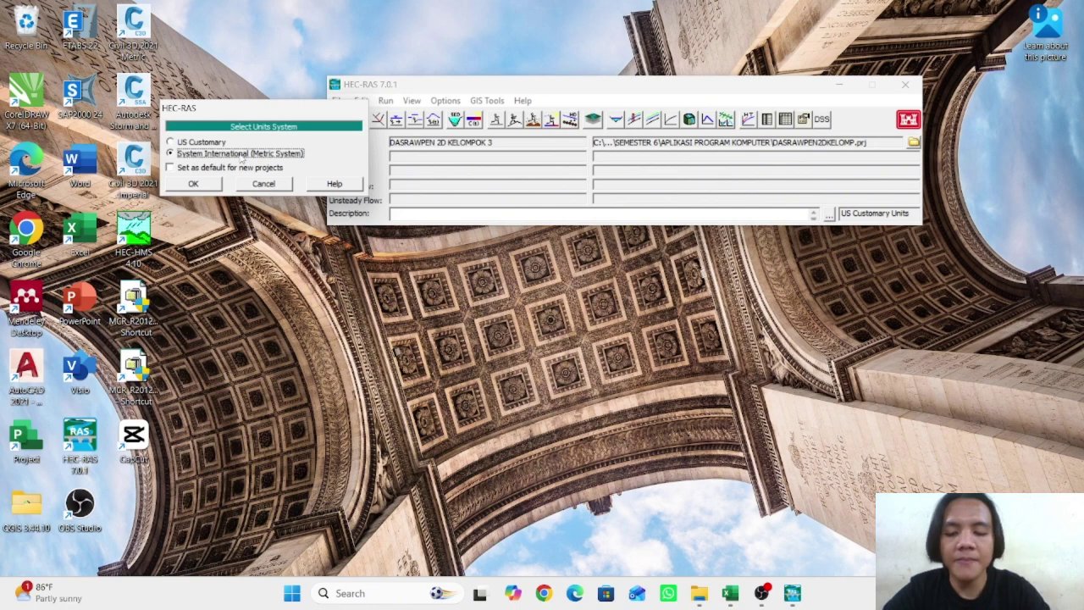
{"action": "left_click", "coordinate": [188, 187]}
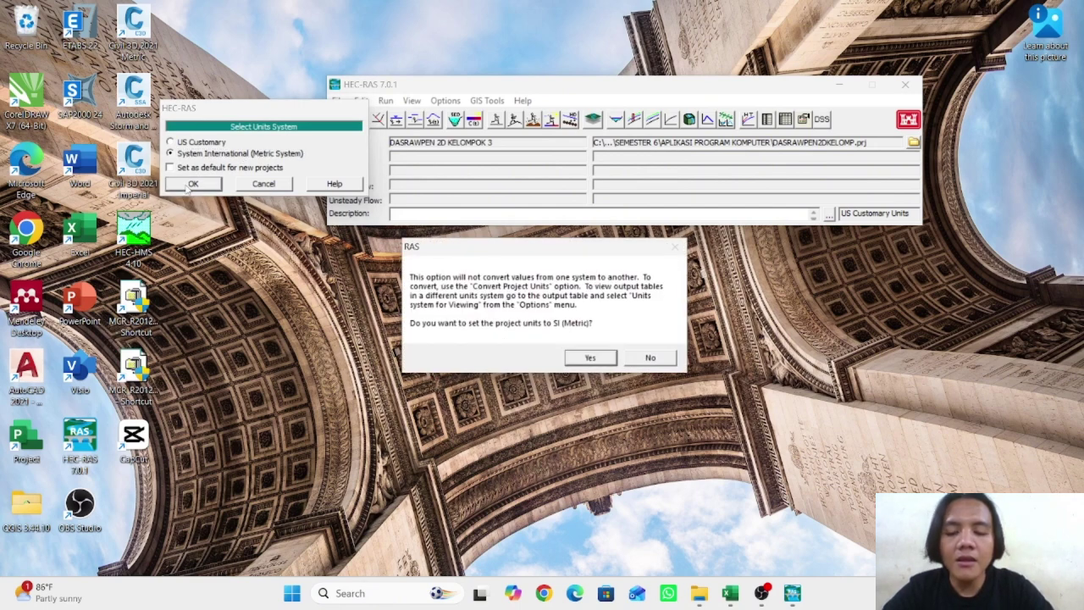
{"action": "left_click", "coordinate": [602, 359]}
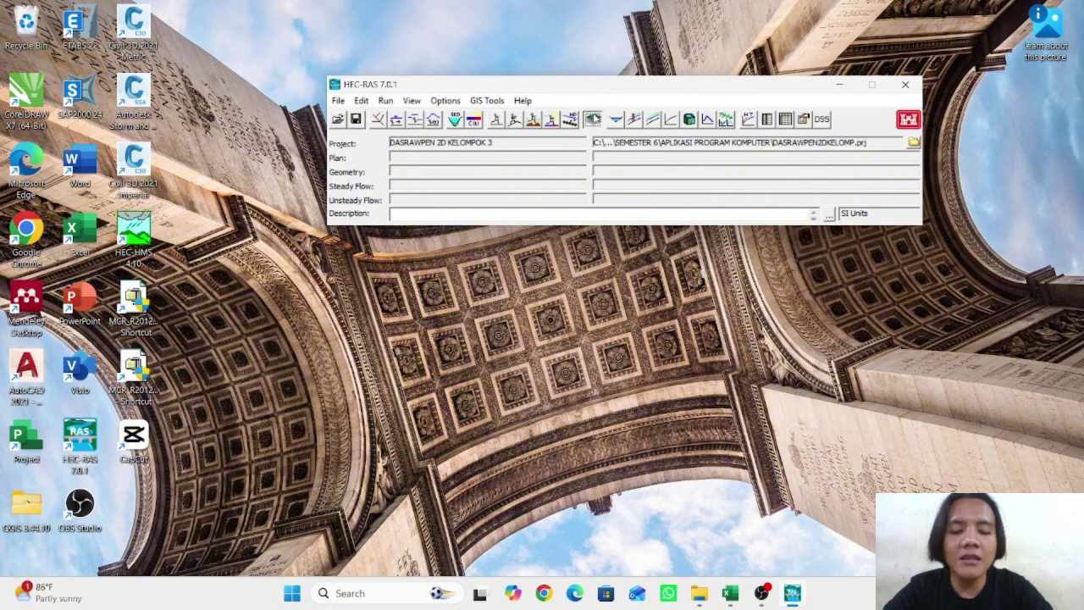
Open RAS Mapper and turn on the Terrains layer
{"action": "left_click", "coordinate": [595, 118]}
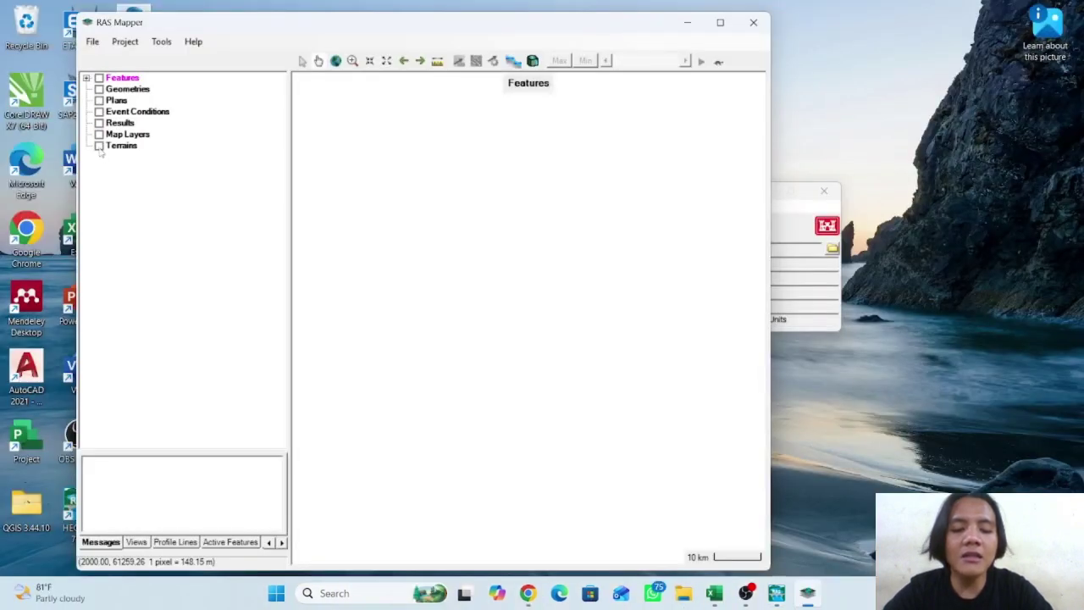
{"action": "left_click", "coordinate": [99, 146]}
{"action": "left_click", "coordinate": [126, 147]}
Start a new RAS terrain and look for the project's projection file in the S. Rawa Pening and sungai rawa pening folders of TUGAS PROJECT DAS RAWPEN
{"action": "right_click", "coordinate": [127, 148]}
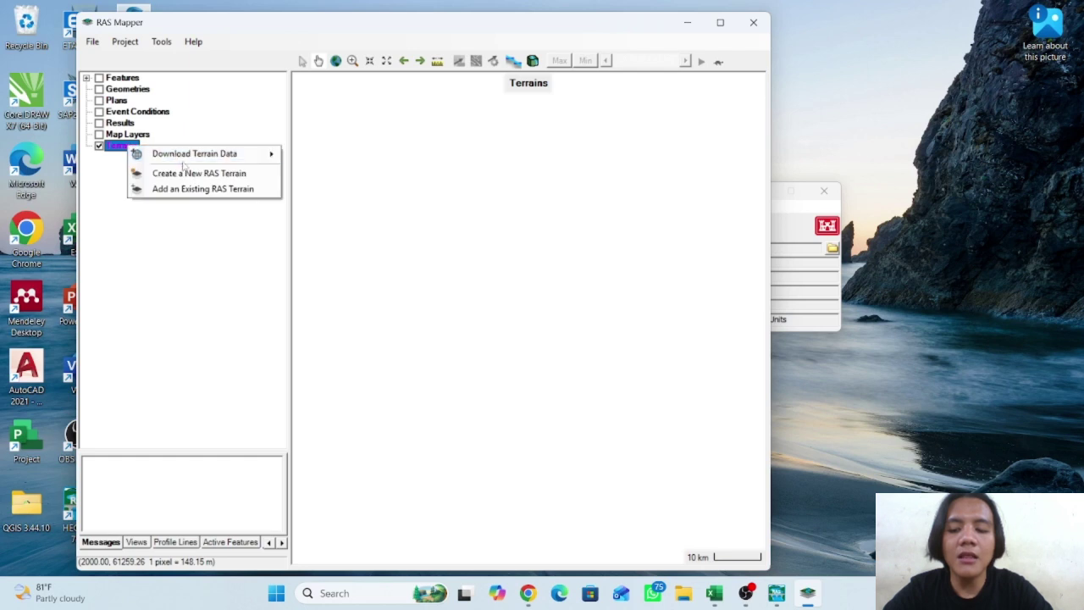
{"action": "left_click", "coordinate": [186, 173]}
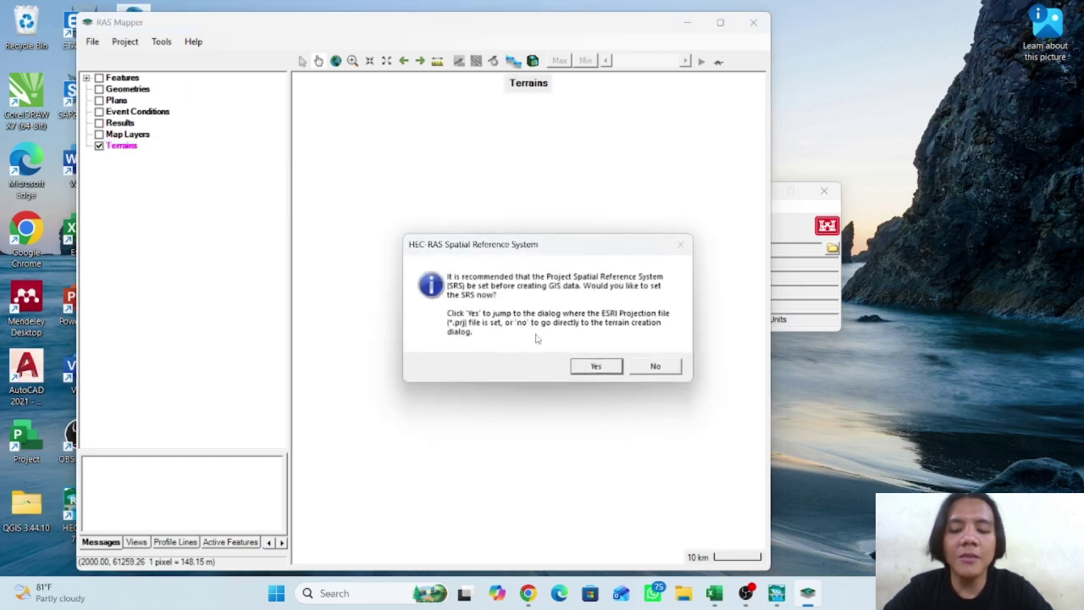
{"action": "left_click", "coordinate": [584, 367]}
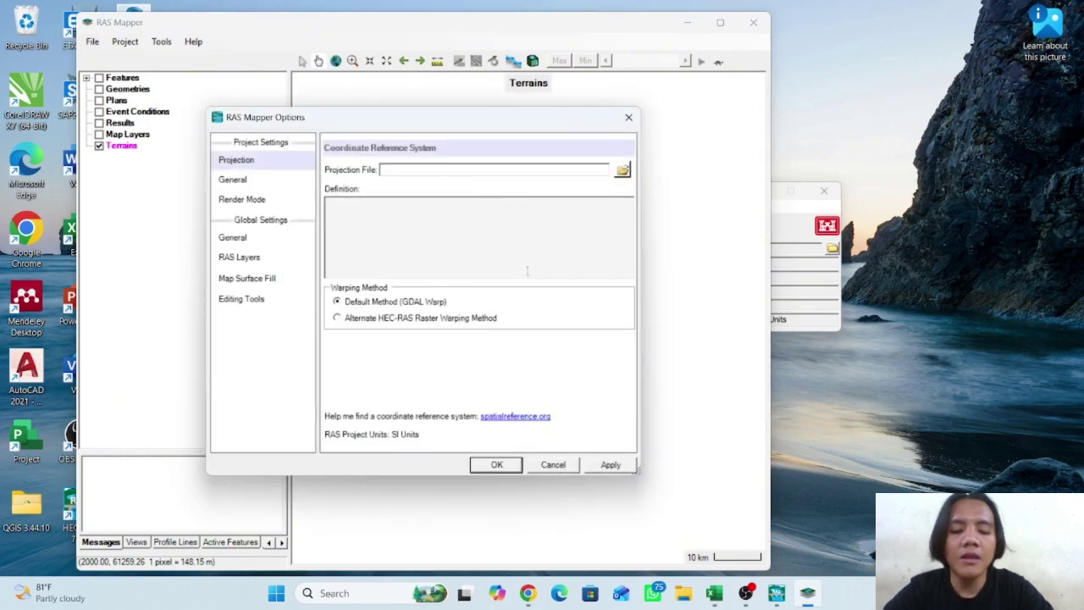
{"action": "left_click", "coordinate": [622, 170]}
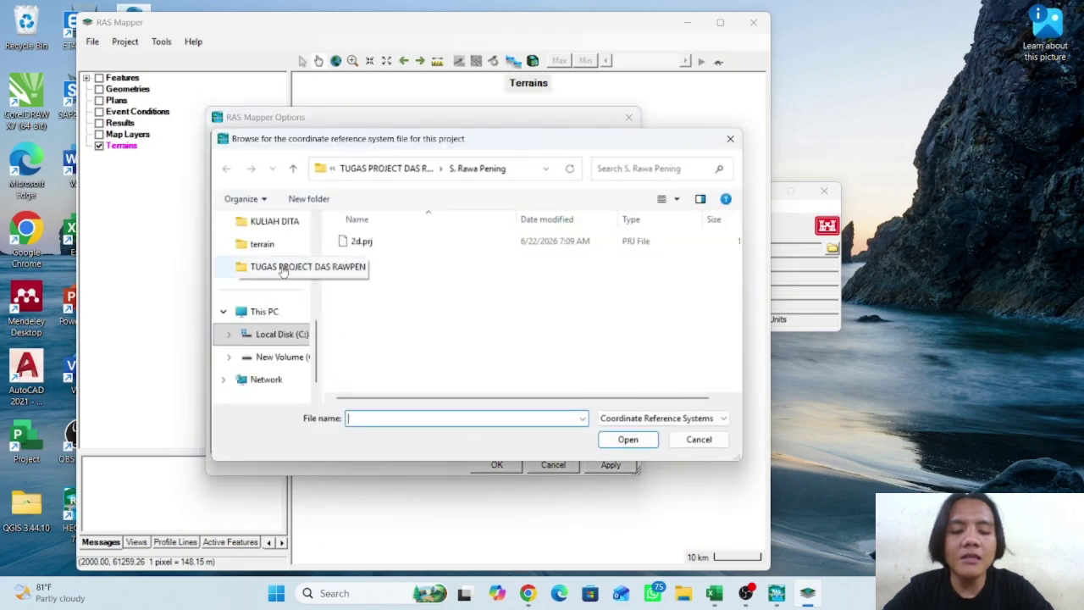
{"action": "scroll", "coordinate": [288, 279], "scroll_direction": "up", "scroll_amount": 1}
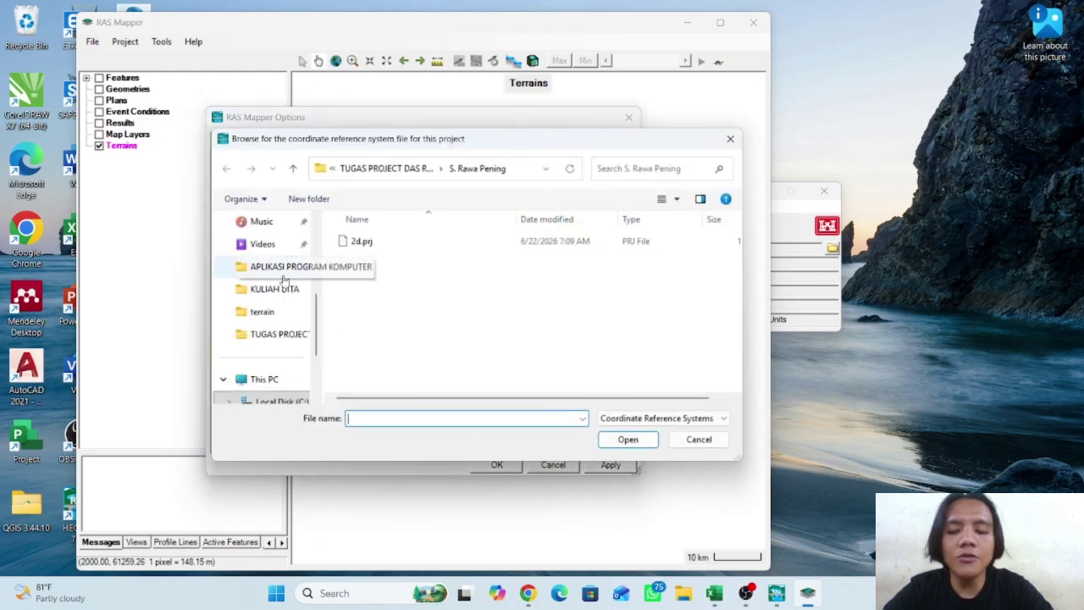
{"action": "left_click", "coordinate": [279, 333]}
{"action": "scroll", "coordinate": [406, 330], "scroll_direction": "down", "scroll_amount": 1}
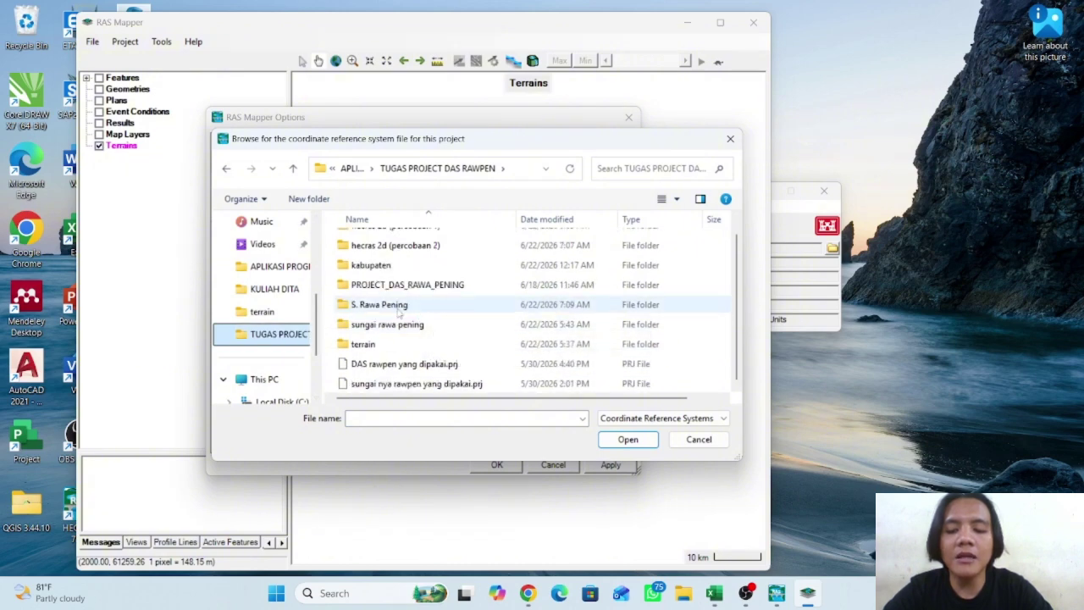
{"action": "double_click", "coordinate": [394, 304]}
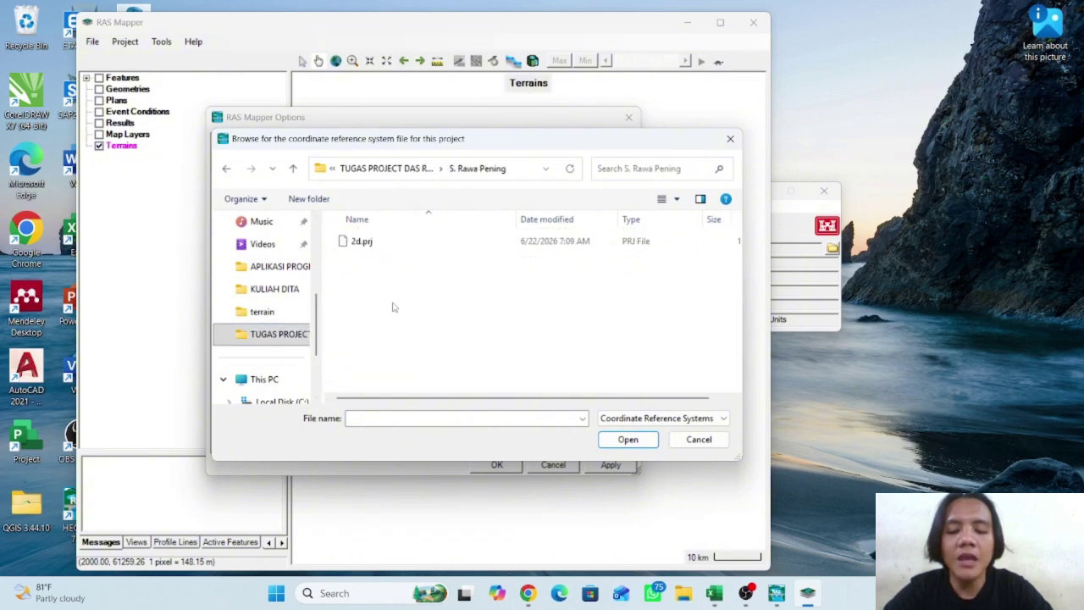
{"action": "left_click", "coordinate": [226, 167]}
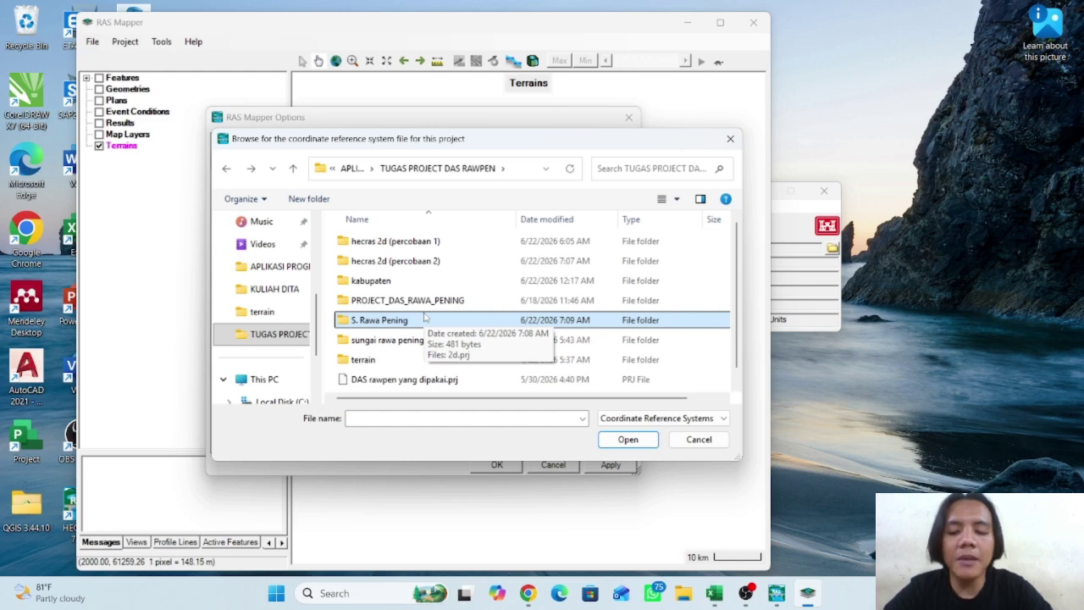
{"action": "double_click", "coordinate": [402, 340]}
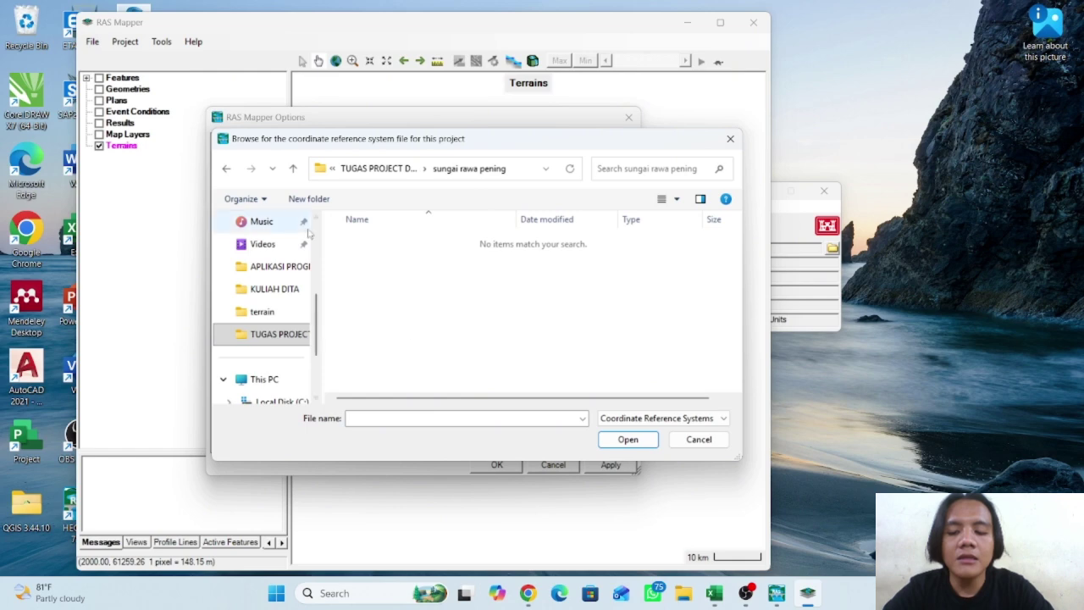
{"action": "left_click", "coordinate": [226, 168]}
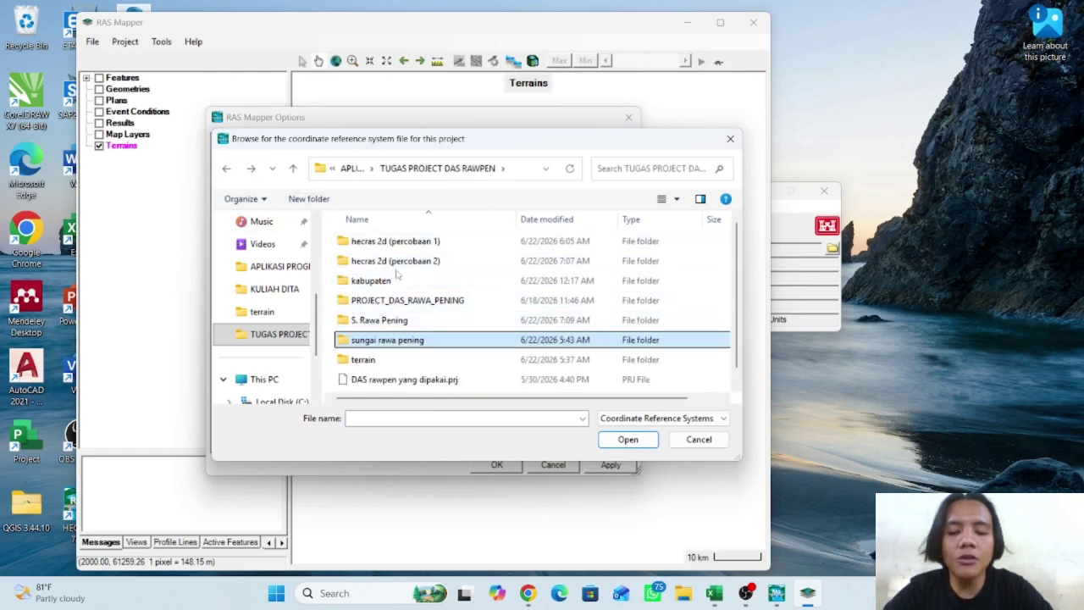
Try to move the S. Rawa Pening folder into hecras 2d (percobaan 2) from the projection file browser
{"action": "left_click", "coordinate": [395, 324]}
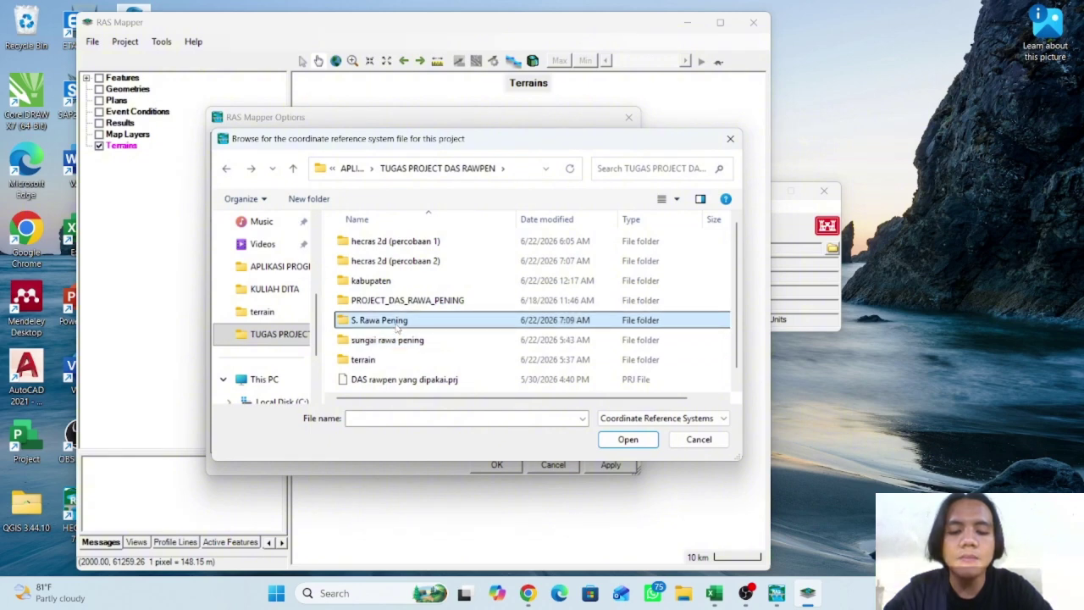
{"action": "left_click_drag", "start_coordinate": [396, 328], "coordinate": [395, 263]}
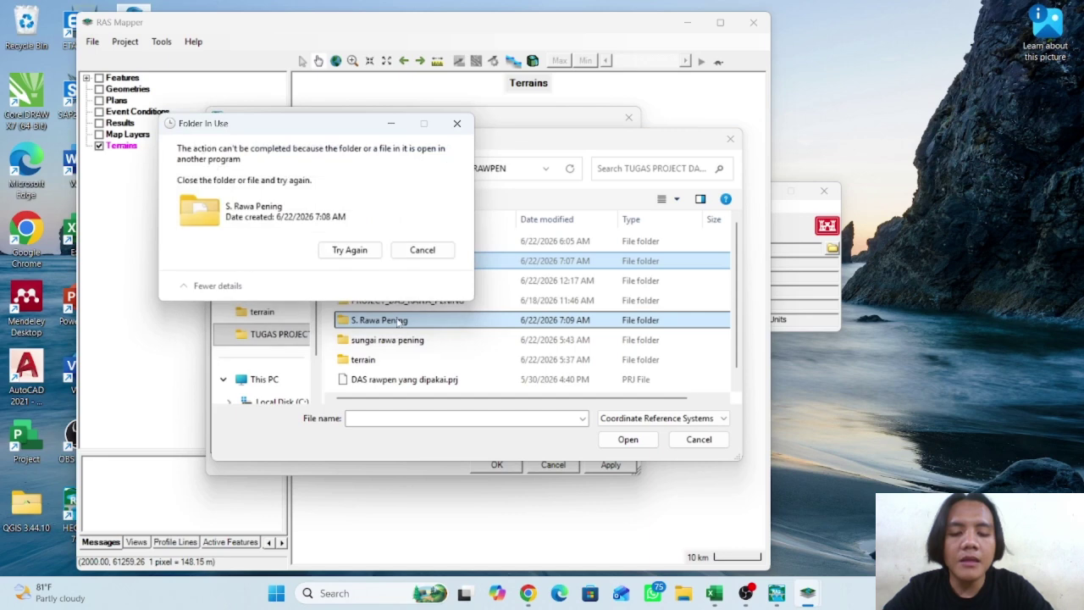
{"action": "left_click", "coordinate": [378, 254]}
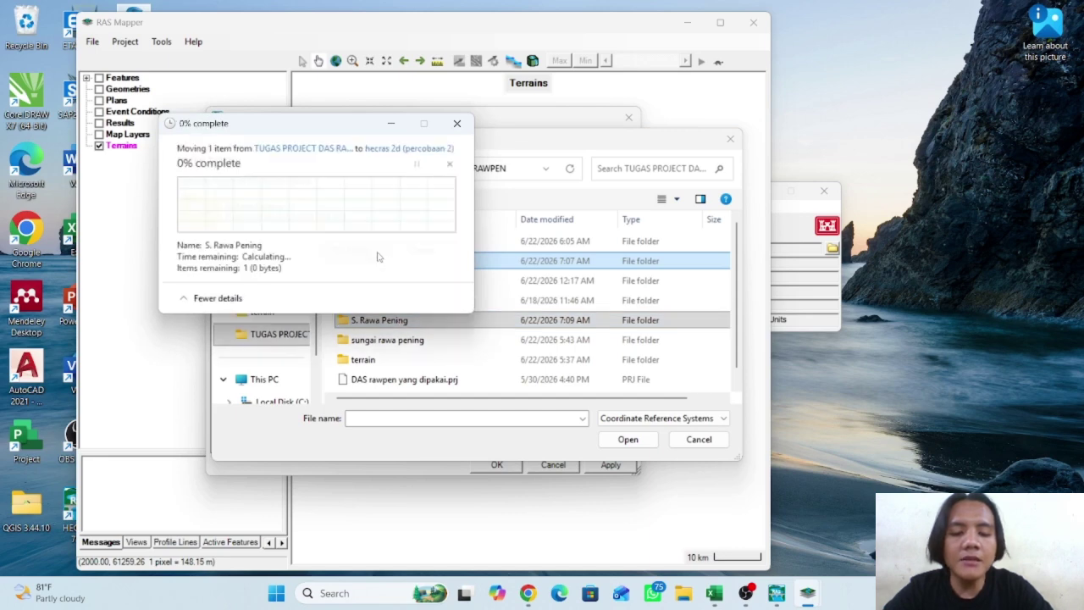
{"action": "left_click", "coordinate": [417, 251]}
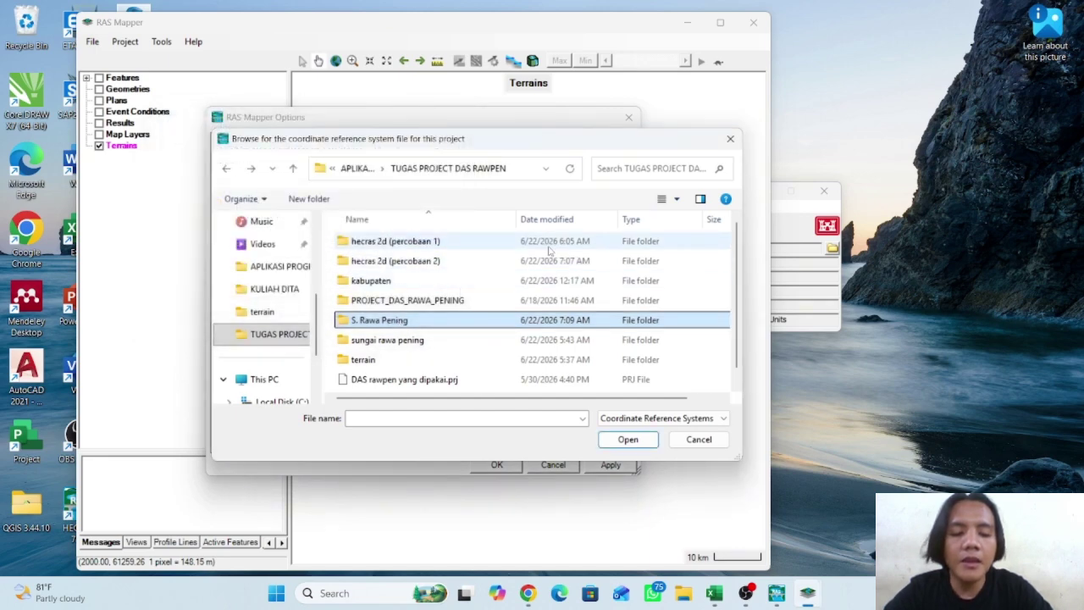
{"action": "left_click", "coordinate": [729, 138]}
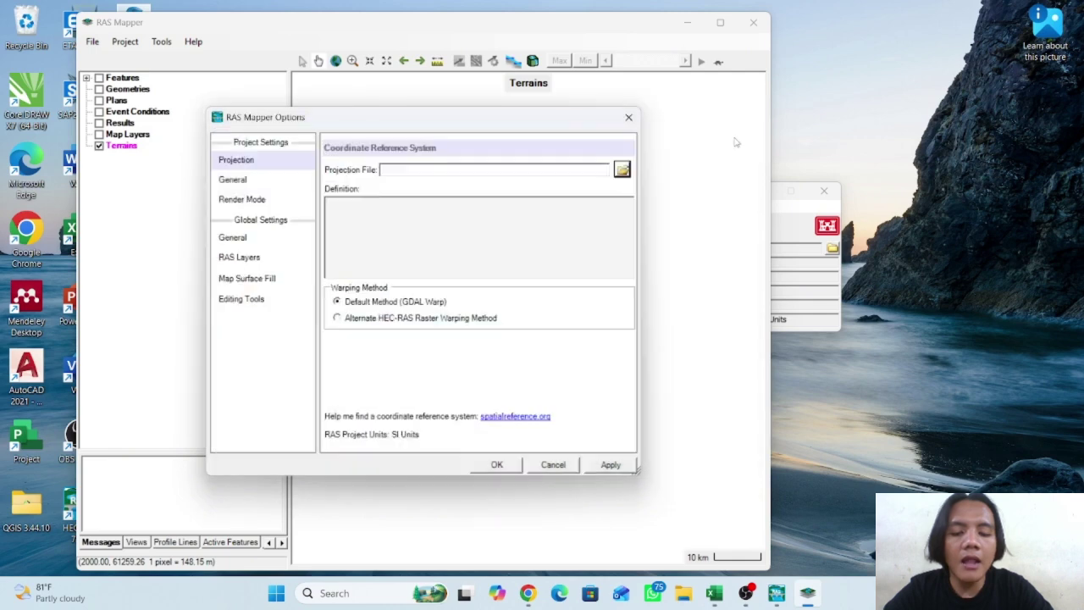
{"action": "left_click", "coordinate": [622, 171]}
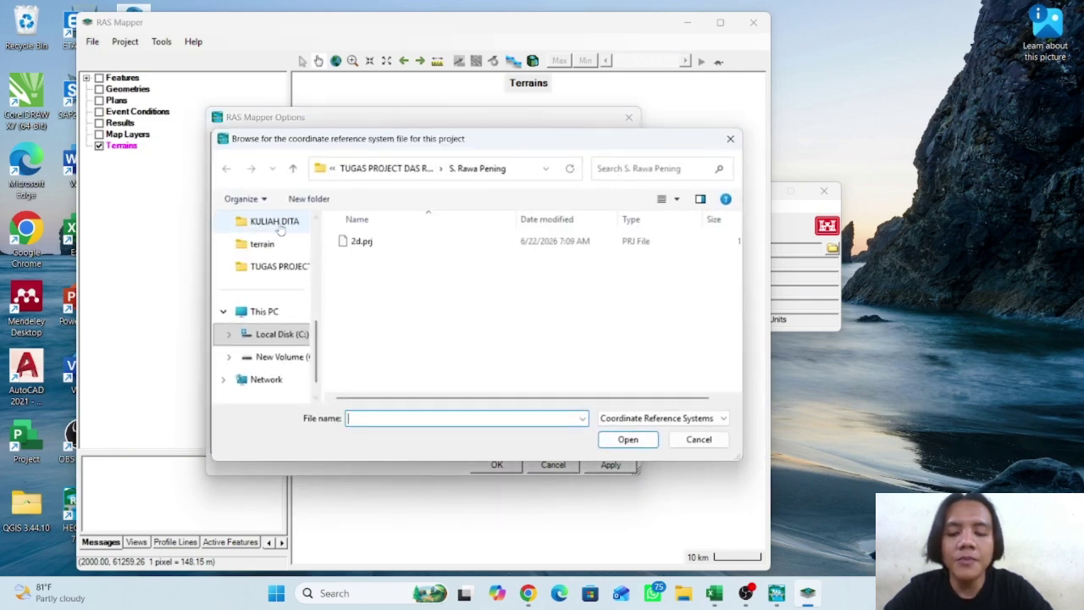
{"action": "scroll", "coordinate": [258, 288], "scroll_direction": "up", "scroll_amount": 2}
{"action": "scroll", "coordinate": [277, 359], "scroll_direction": "down", "scroll_amount": 1}
{"action": "left_click", "coordinate": [275, 334]}
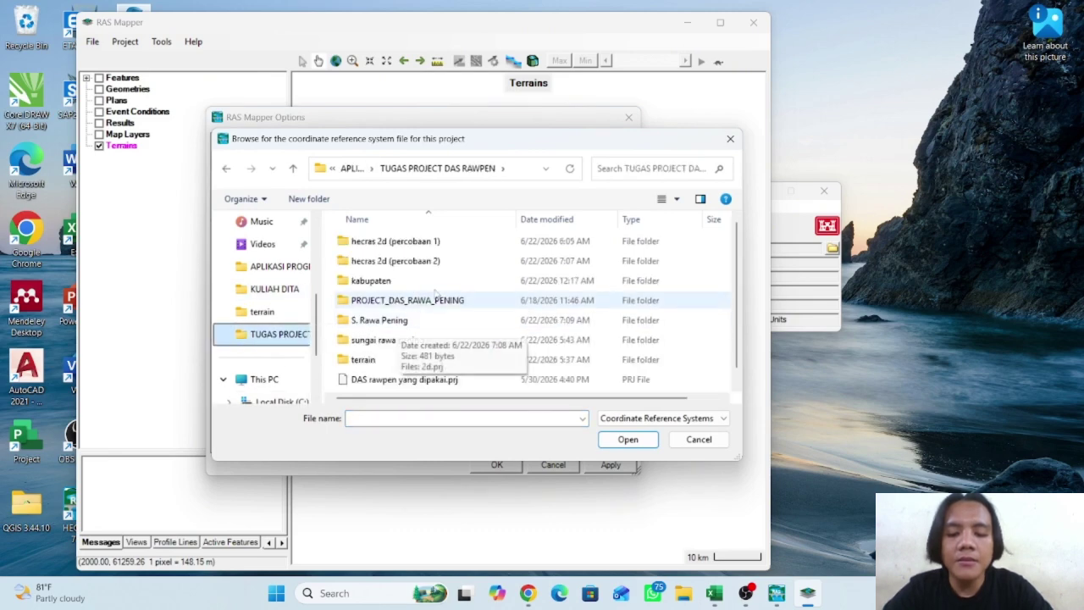
{"action": "left_click", "coordinate": [728, 138]}
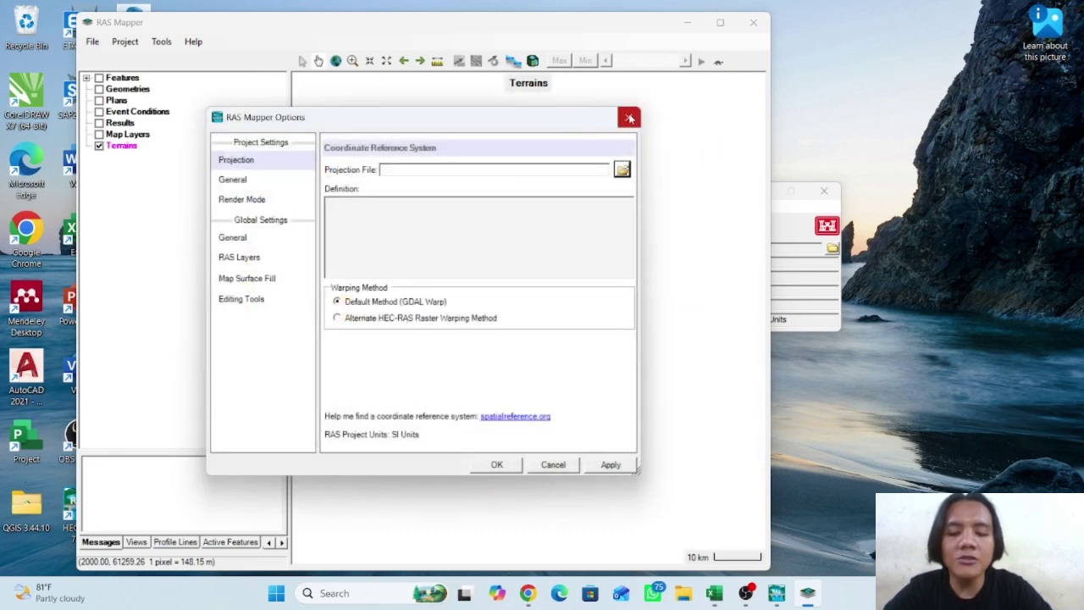
{"action": "left_click", "coordinate": [561, 467]}
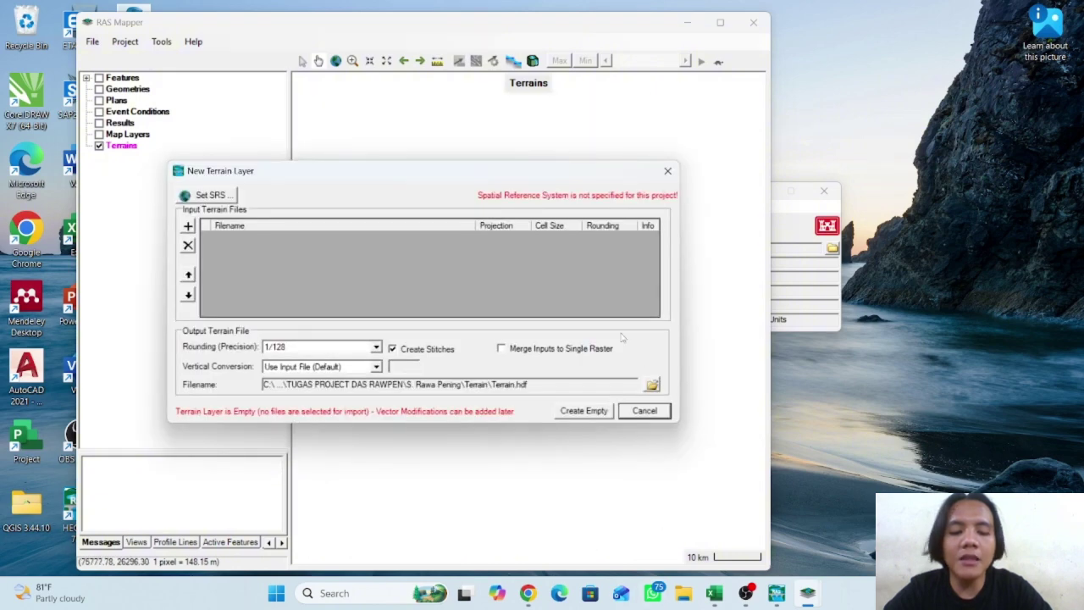
{"action": "left_click", "coordinate": [667, 171]}
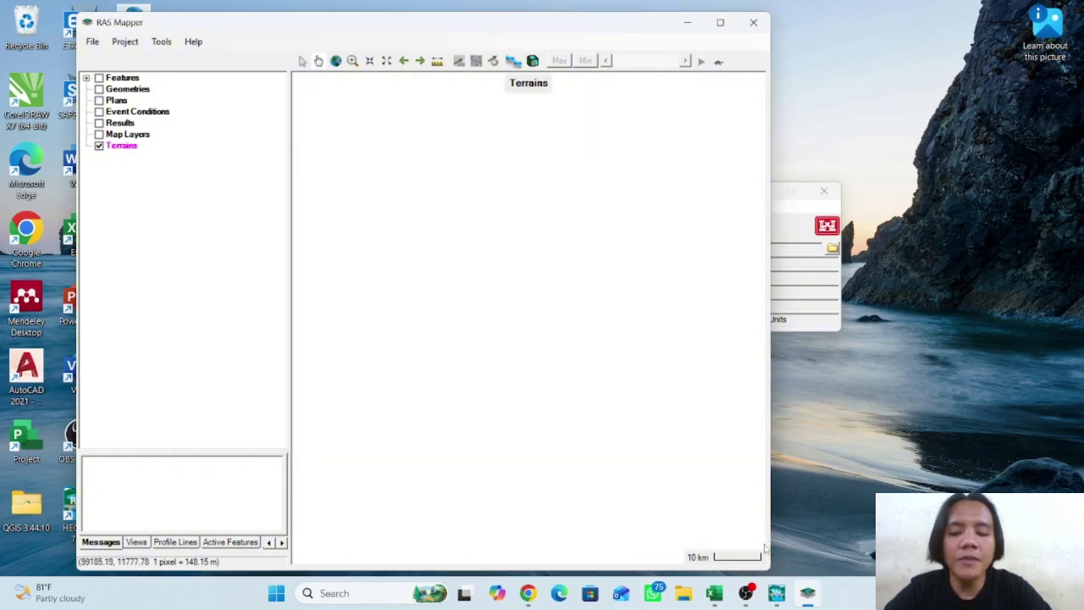
Switch to File Explorer, open TUGAS PROJECT DAS RAWPEN and try to move the S. Rawa Pening folder into hecras 2d (percobaan 2)
{"action": "left_click", "coordinate": [684, 592]}
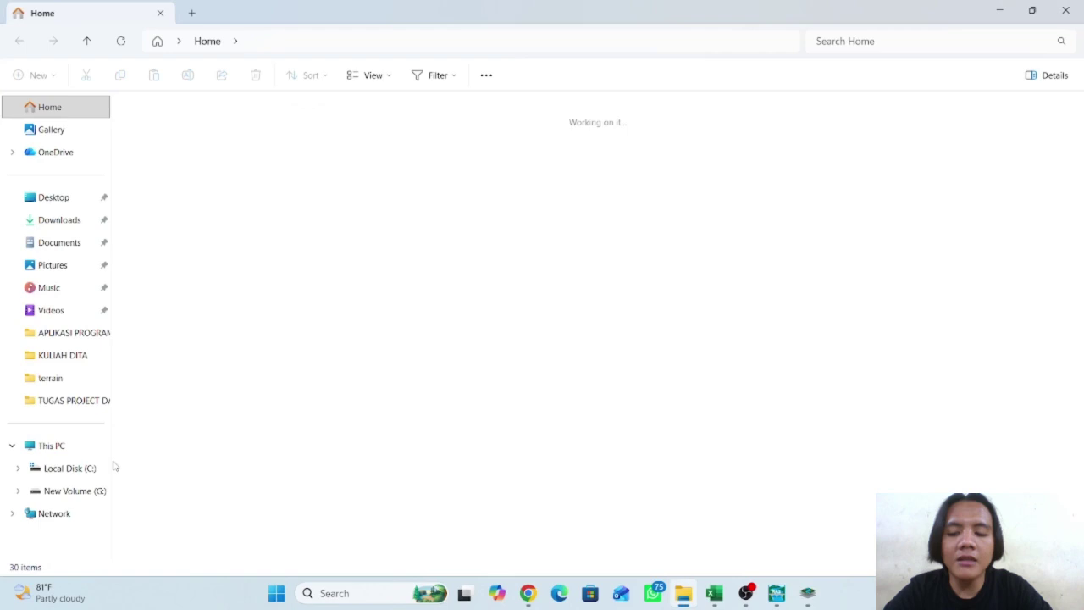
{"action": "left_click", "coordinate": [77, 398]}
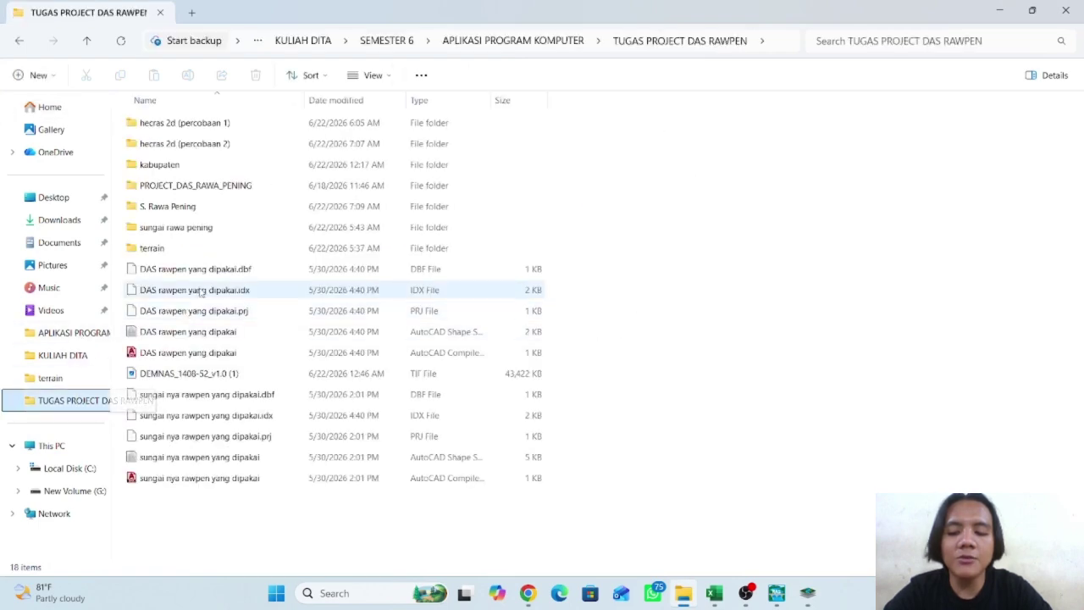
{"action": "left_click", "coordinate": [206, 208]}
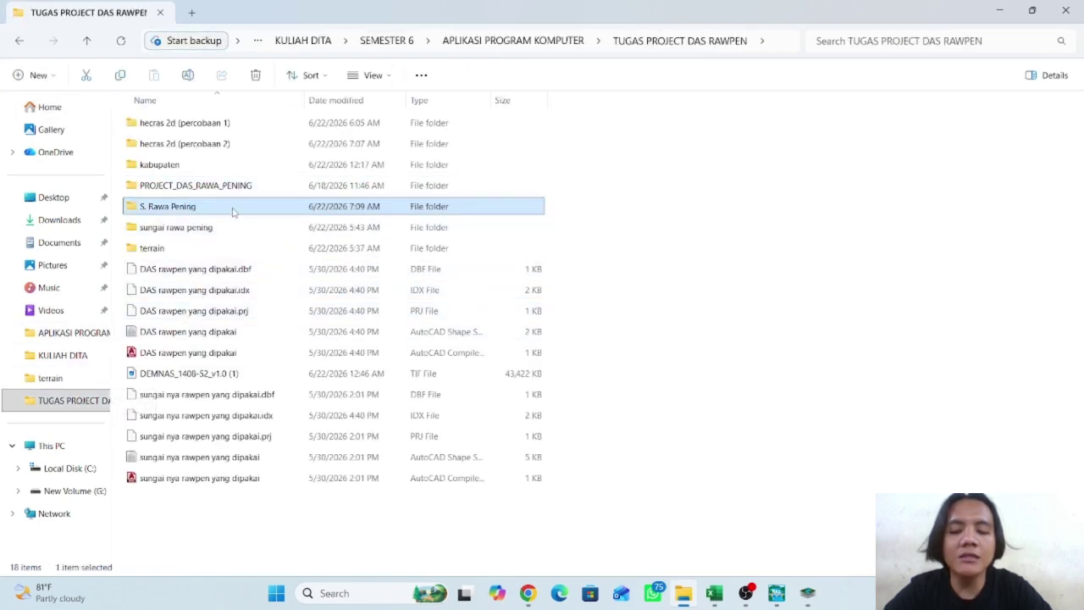
{"action": "left_click_drag", "start_coordinate": [220, 204], "coordinate": [187, 149]}
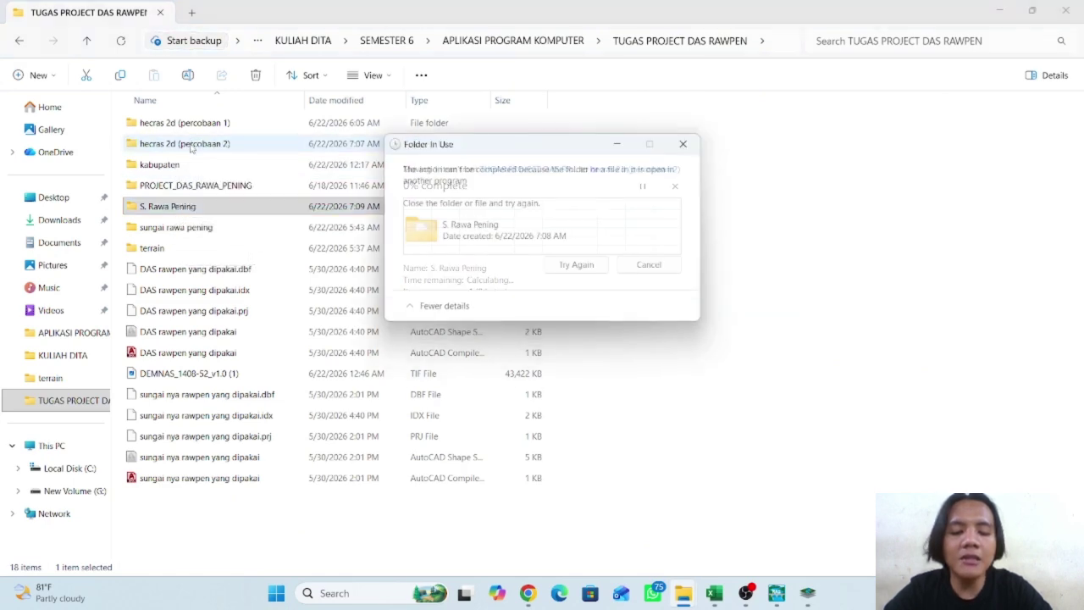
Check the contents of the hecras 2d (percobaan 2) and S. Rawa Pening folders
{"action": "double_click", "coordinate": [192, 149]}
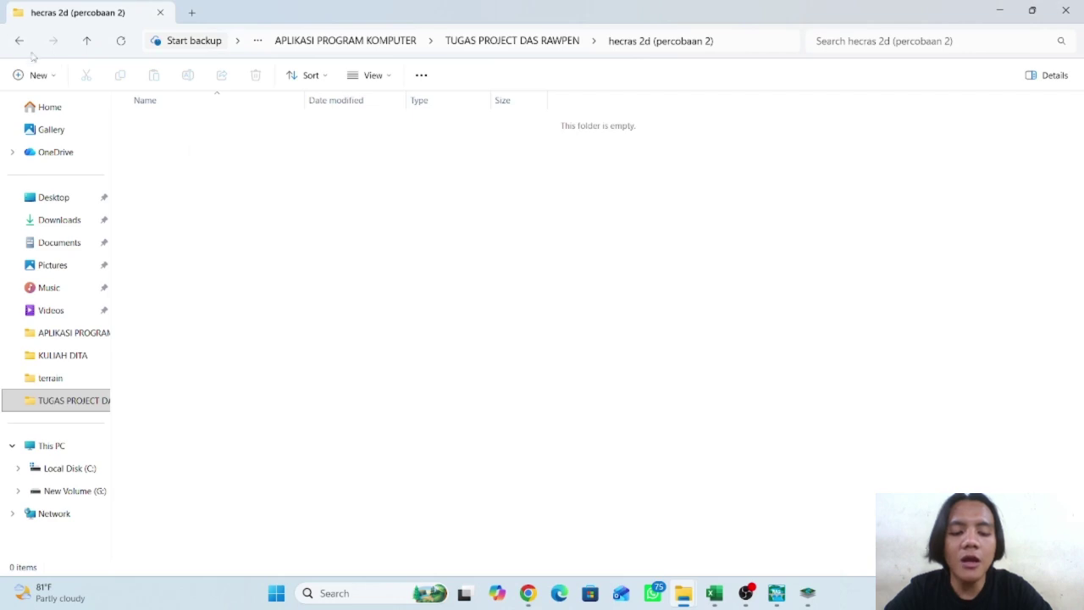
{"action": "left_click", "coordinate": [19, 40]}
{"action": "left_click", "coordinate": [166, 206]}
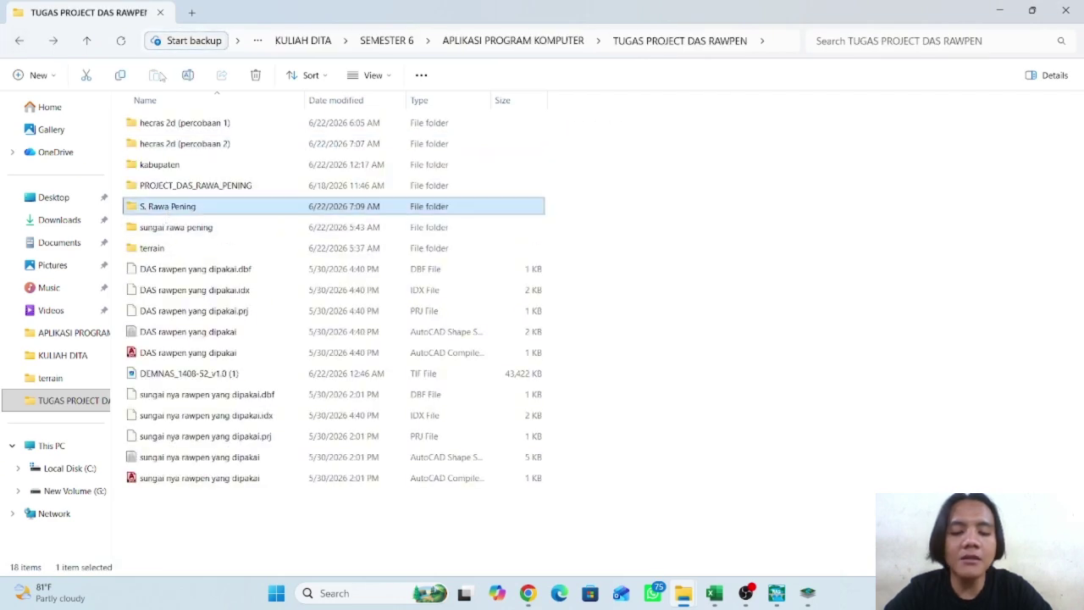
{"action": "double_click", "coordinate": [194, 209]}
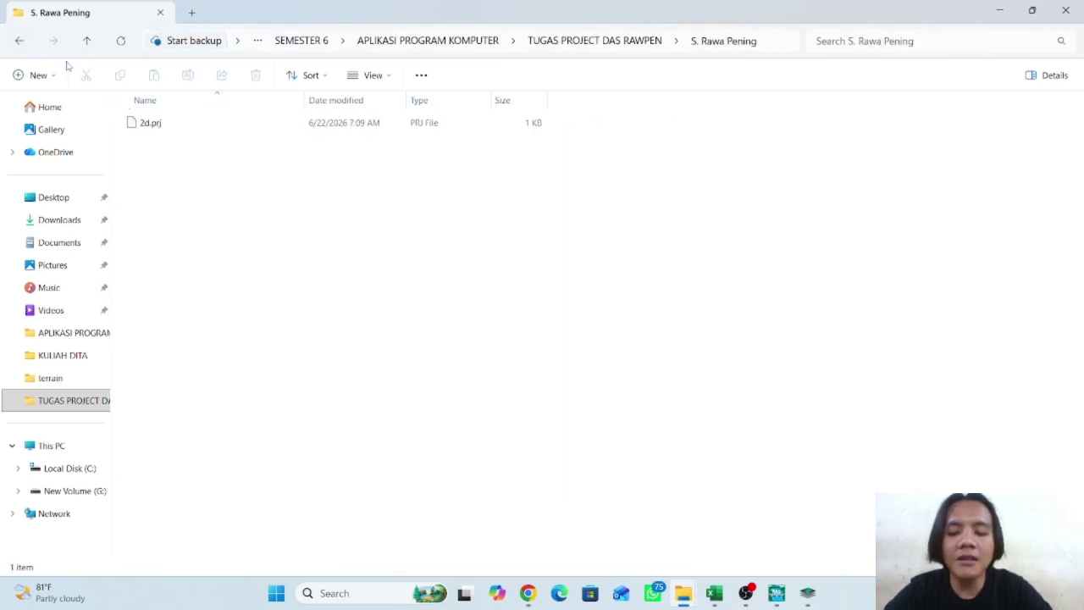
{"action": "left_click", "coordinate": [20, 41]}
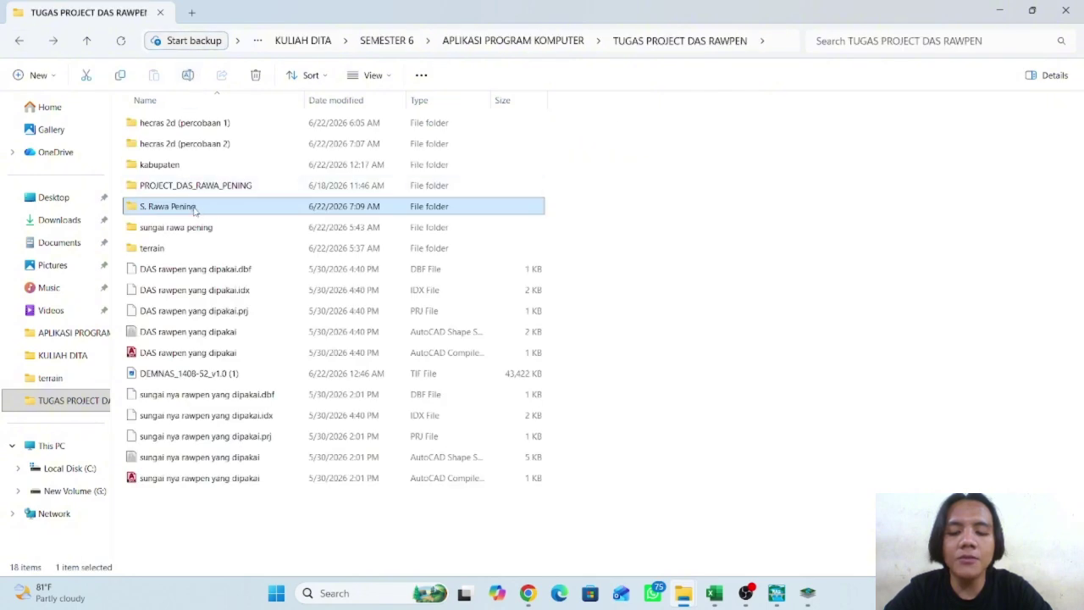
{"action": "left_click", "coordinate": [194, 209]}
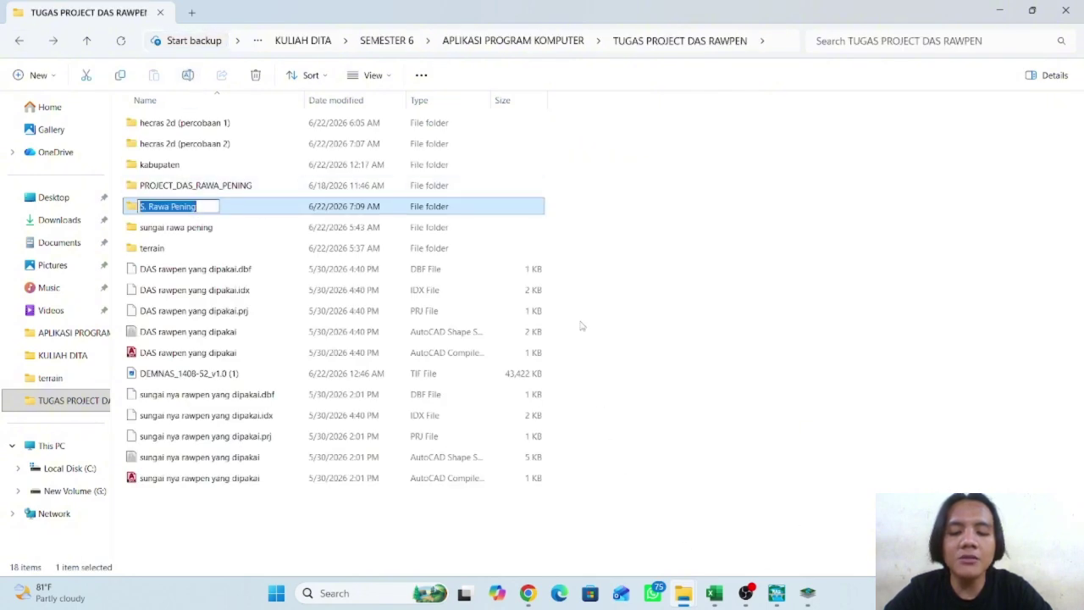
Close File Explorer, dismiss the folder-in-use notice, close RAS Mapper and exit HEC-RAS without saving the project
{"action": "left_click", "coordinate": [490, 210]}
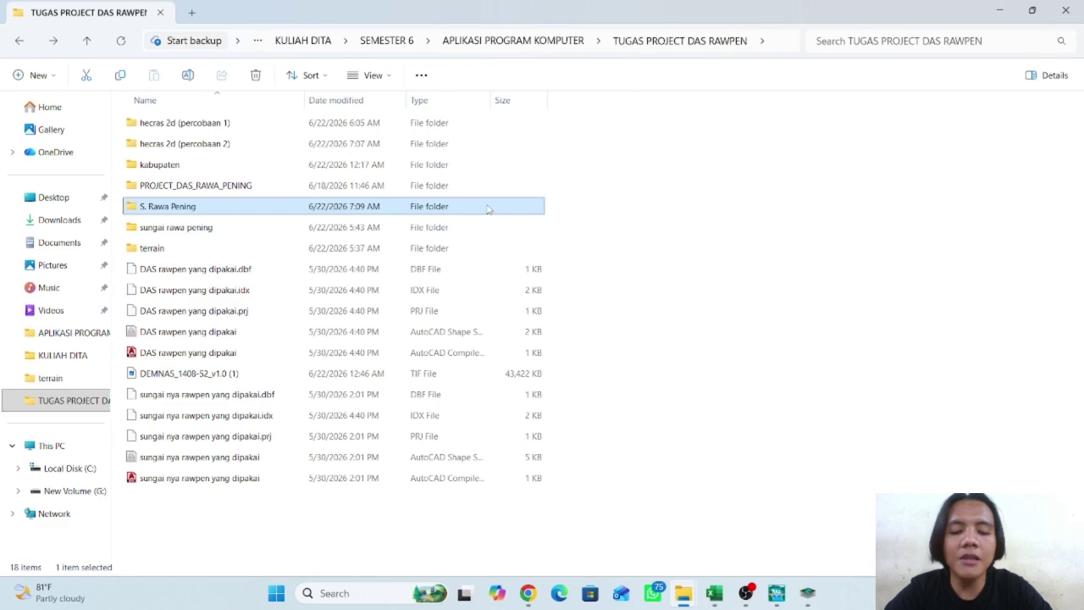
{"action": "left_click", "coordinate": [1067, 9]}
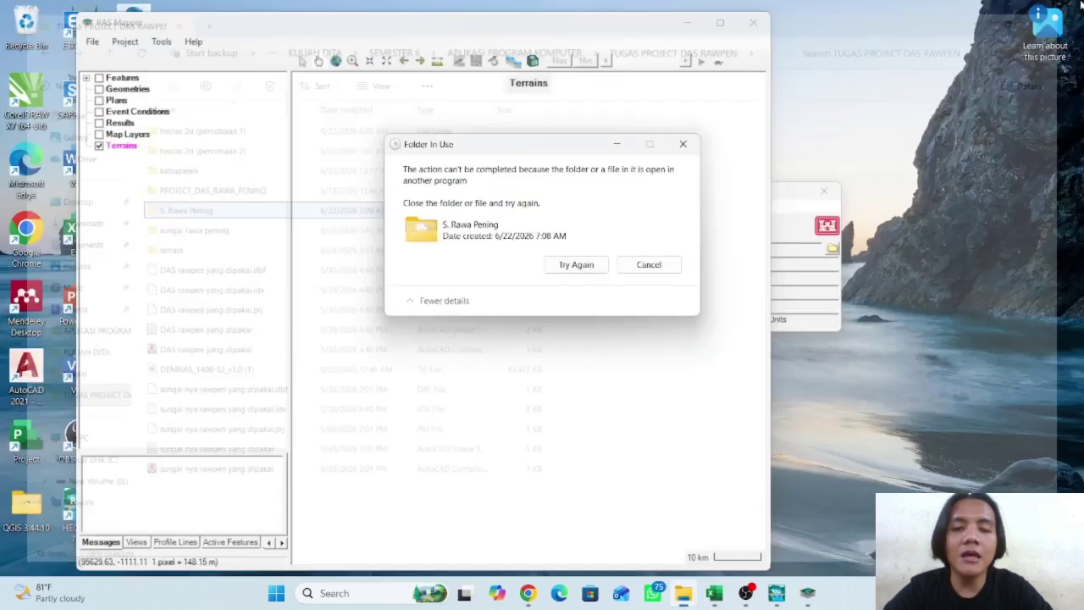
{"action": "left_click", "coordinate": [683, 143]}
{"action": "left_click", "coordinate": [752, 22]}
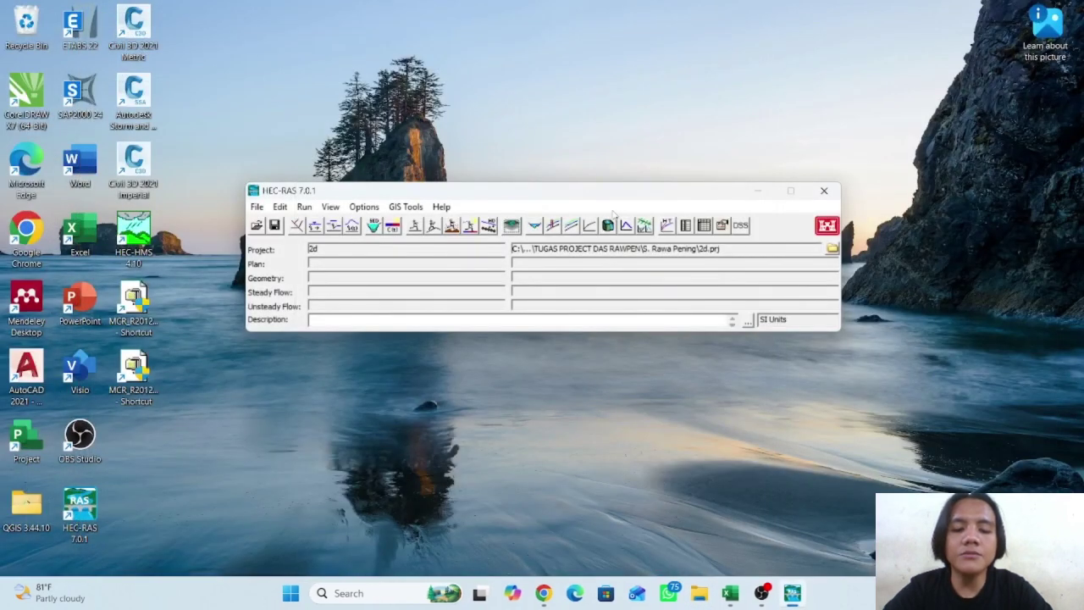
{"action": "left_click", "coordinate": [823, 191]}
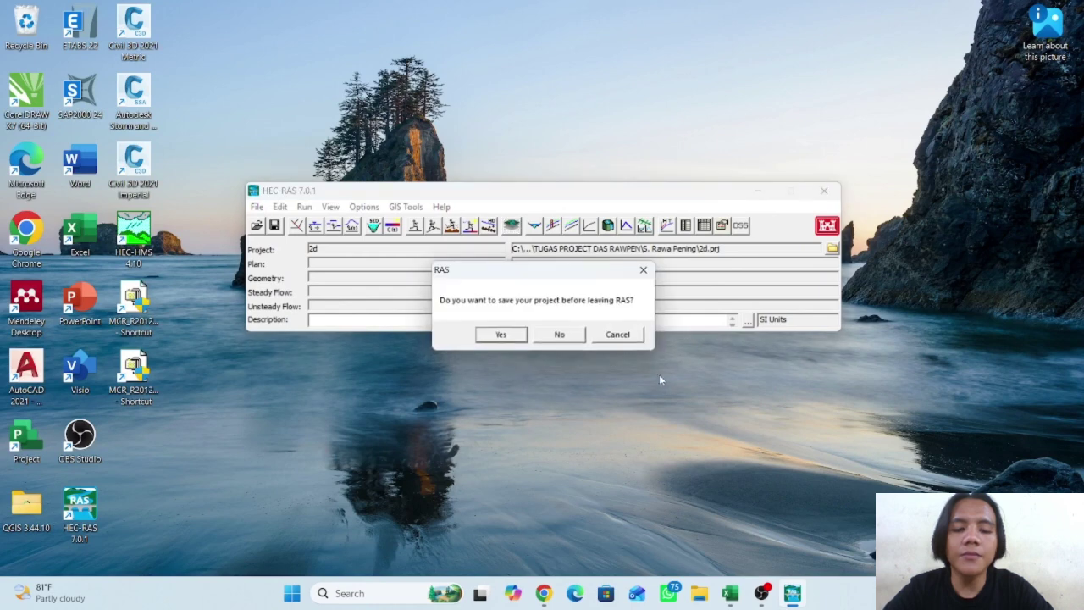
{"action": "left_click", "coordinate": [555, 338]}
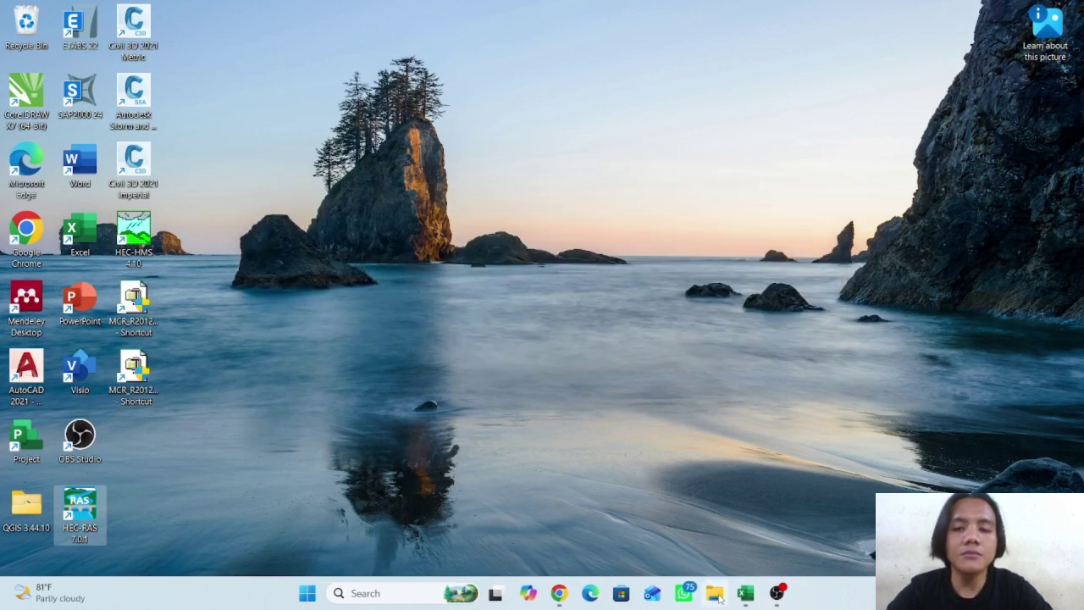
Switch to File Explorer and delete the S. Rawa Pening folder from TUGAS PROJECT DAS RAWPEN
{"action": "left_click", "coordinate": [714, 593]}
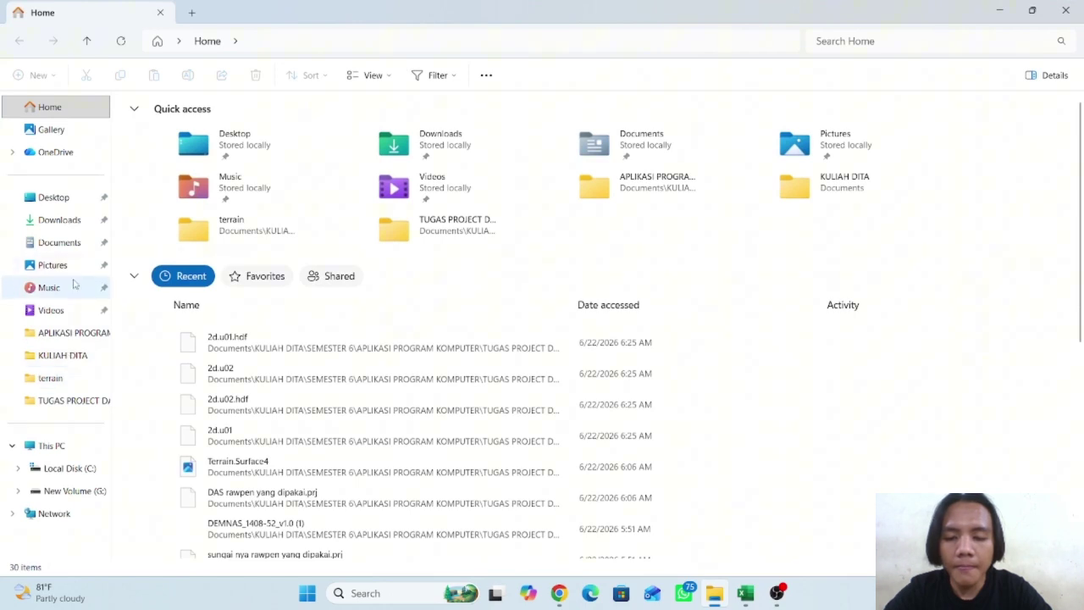
{"action": "left_click", "coordinate": [66, 400]}
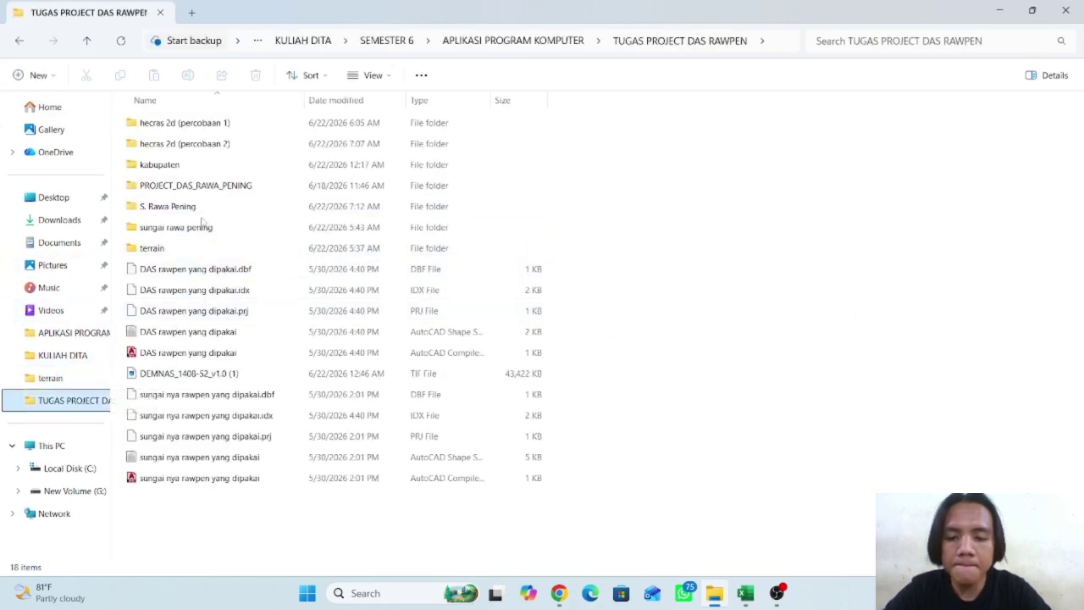
{"action": "double_click", "coordinate": [204, 209]}
{"action": "key", "text": "alt+Left"}
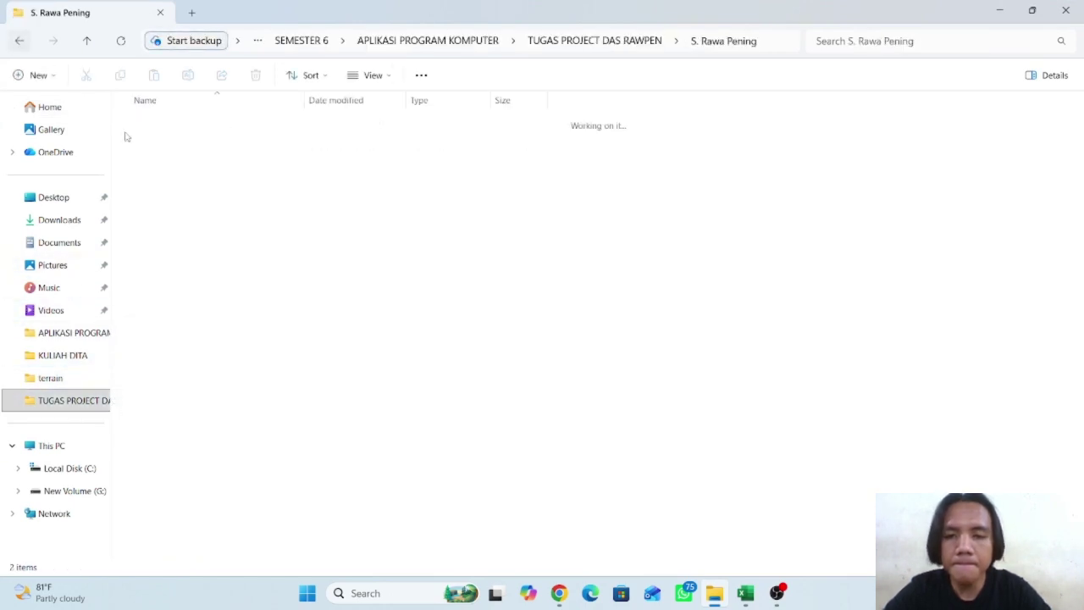
{"action": "left_click", "coordinate": [255, 74]}
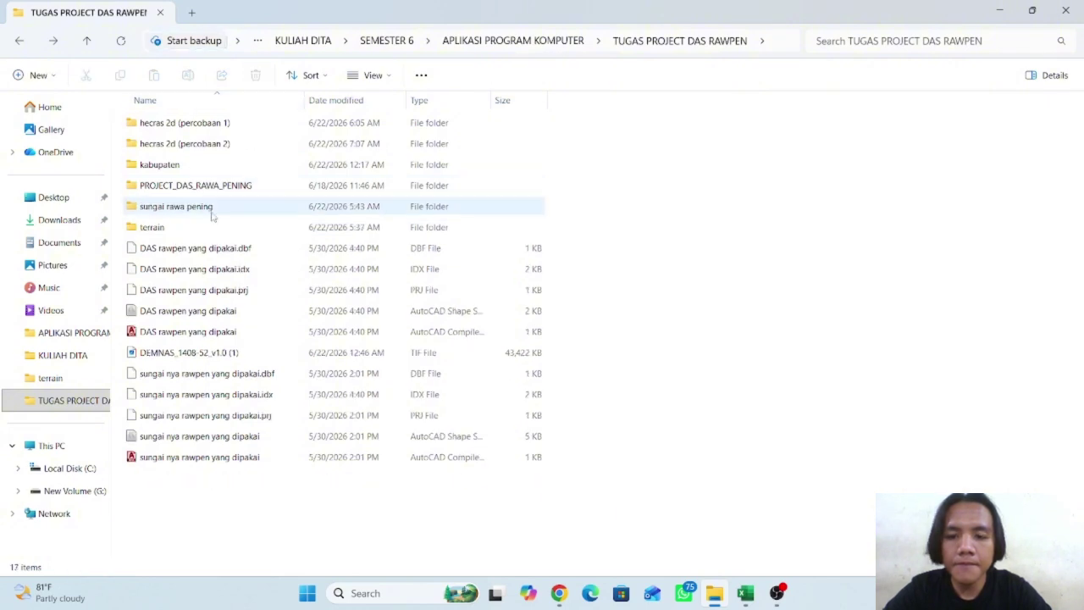
Check the contents of the hecras 2d (percobaan 2) and hecras 2d (percobaan 1) folders and close File Explorer
{"action": "double_click", "coordinate": [203, 144]}
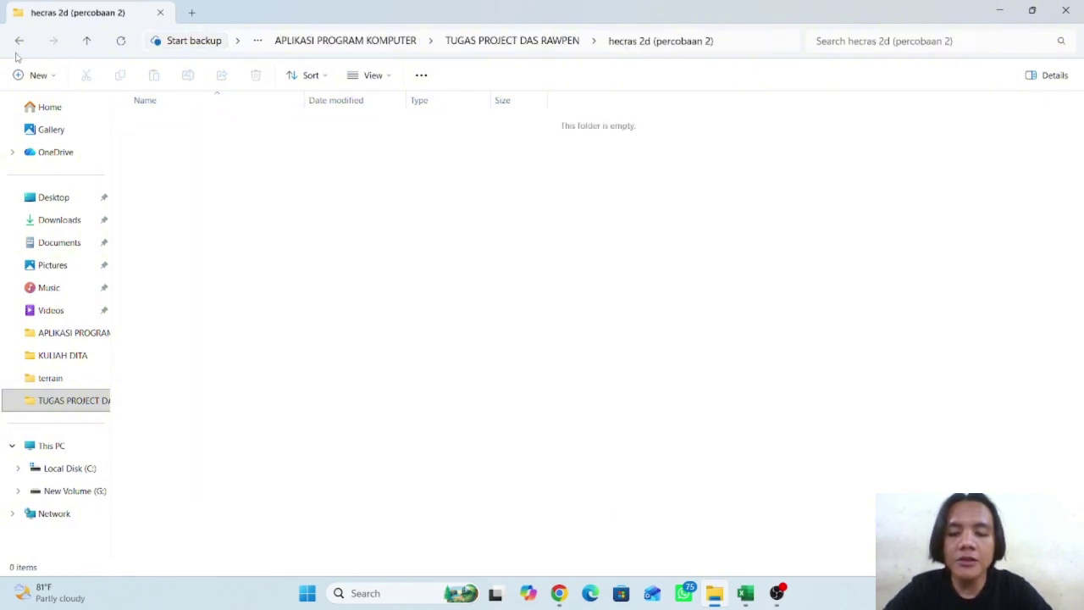
{"action": "key", "text": "alt+Left"}
{"action": "double_click", "coordinate": [203, 144]}
{"action": "left_click", "coordinate": [1065, 10]}
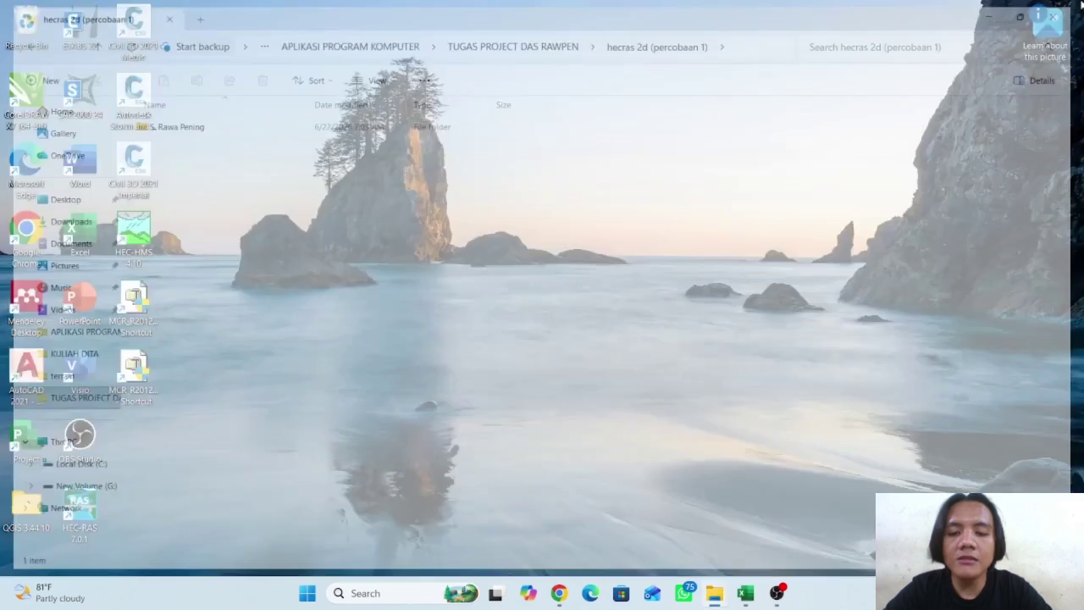
{"action": "right_click", "coordinate": [665, 255]}
{"action": "left_click", "coordinate": [689, 264]}
{"action": "right_click", "coordinate": [689, 263]}
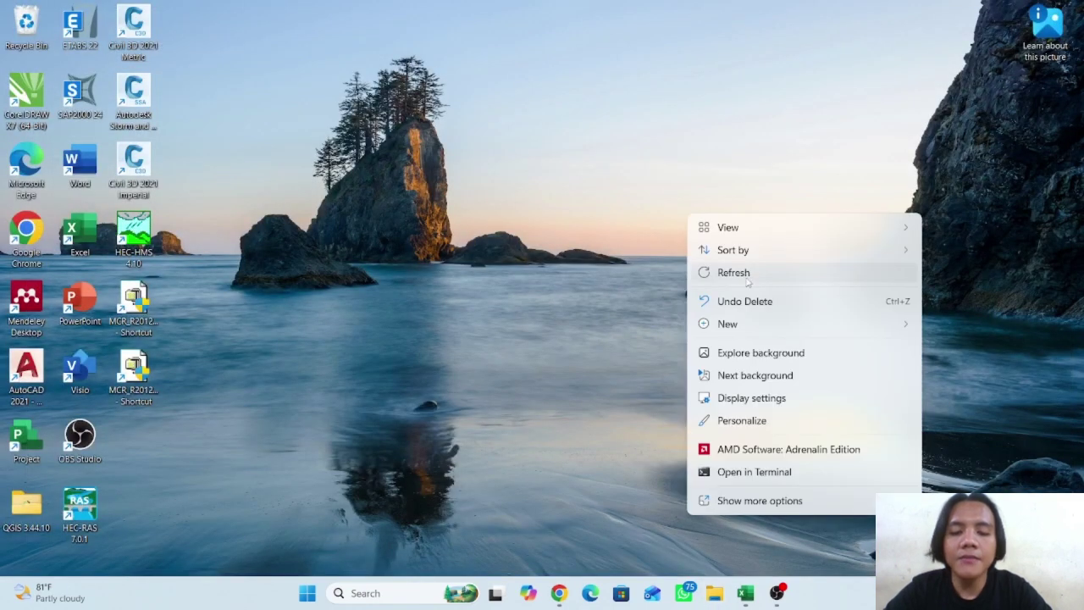
{"action": "left_click", "coordinate": [723, 264]}
{"action": "right_click", "coordinate": [723, 264]}
{"action": "left_click", "coordinate": [745, 271]}
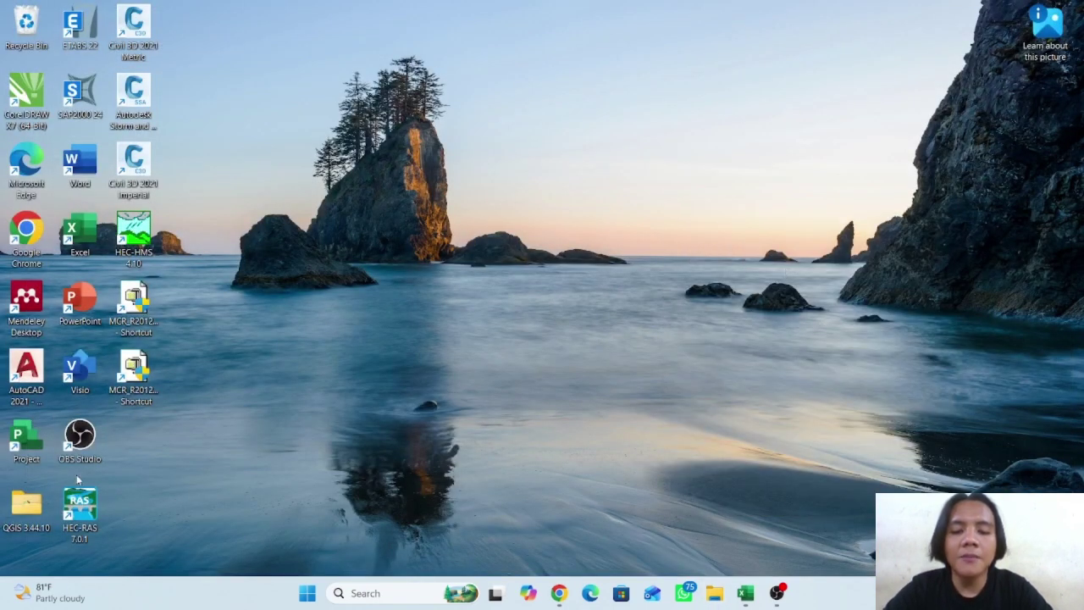
Launch HEC-RAS 7.0.1 and start a new project located in TUGAS PROJECT DAS RAWPEN\hecras 2d (percobaan 2)
{"action": "double_click", "coordinate": [79, 508]}
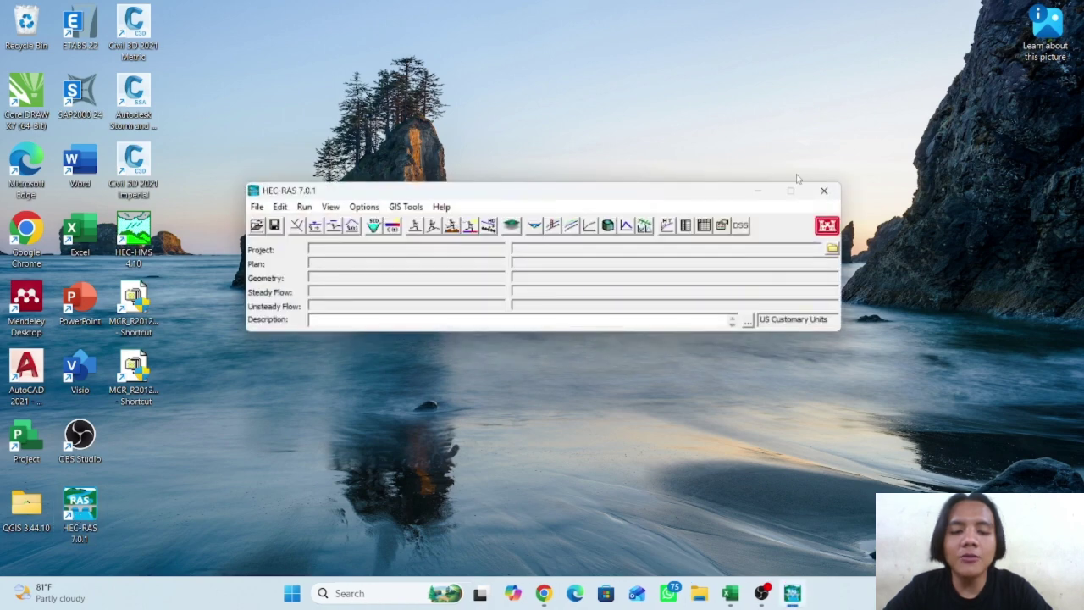
{"action": "left_click", "coordinate": [257, 207]}
{"action": "left_click", "coordinate": [305, 221]}
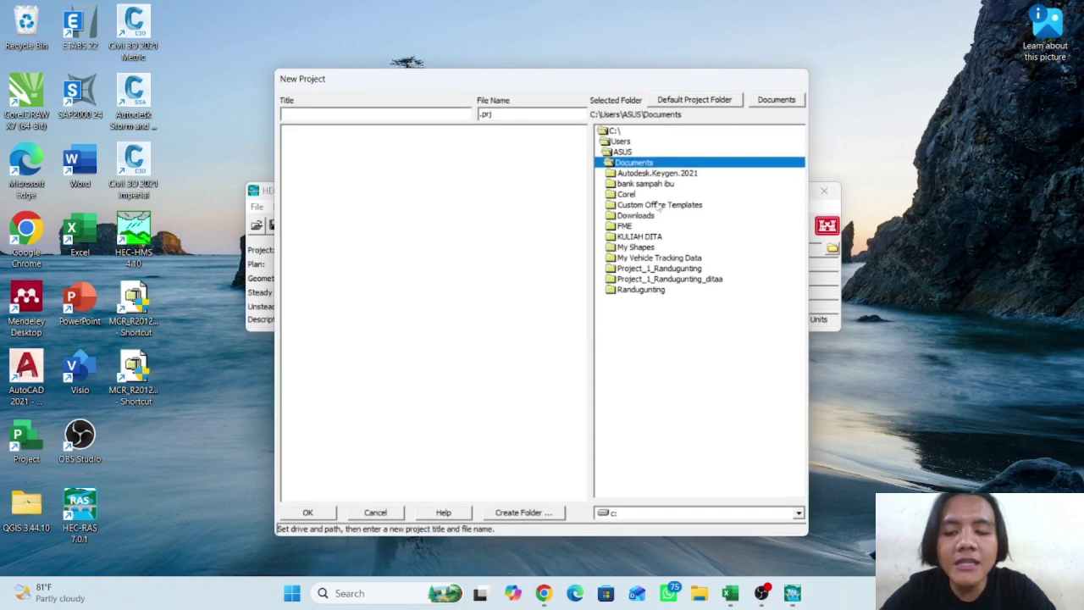
{"action": "double_click", "coordinate": [650, 237]}
{"action": "double_click", "coordinate": [647, 196]}
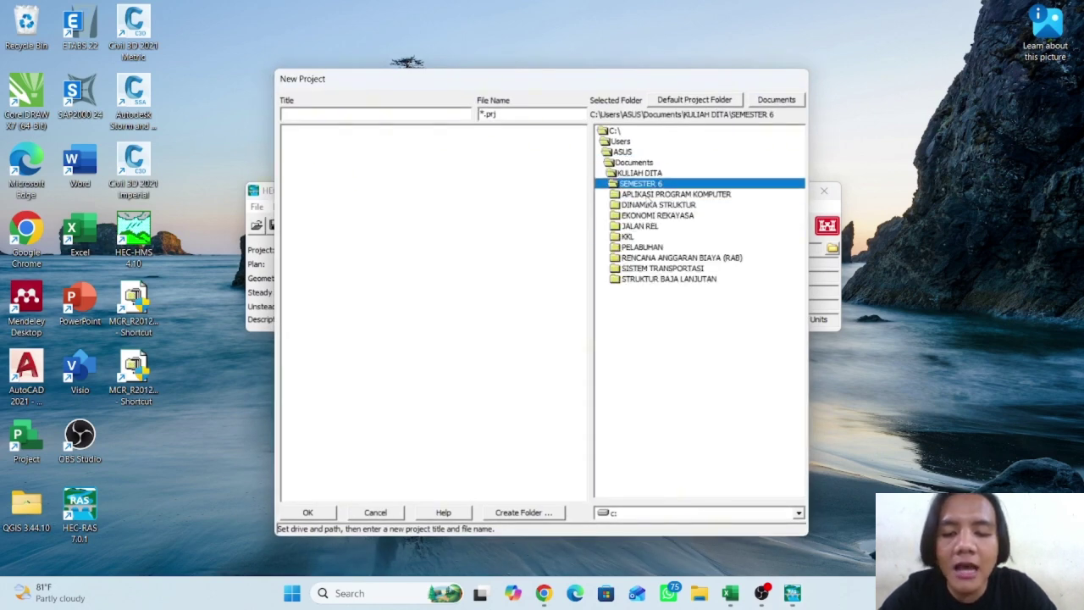
{"action": "double_click", "coordinate": [650, 196]}
{"action": "left_click", "coordinate": [667, 290]}
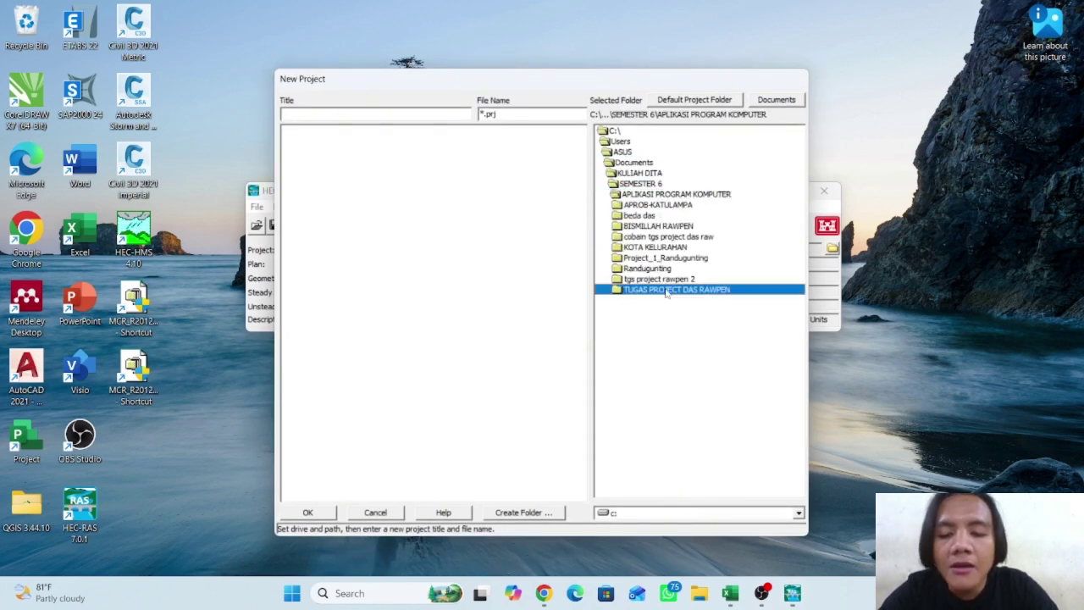
{"action": "double_click", "coordinate": [667, 290]}
{"action": "double_click", "coordinate": [663, 220]}
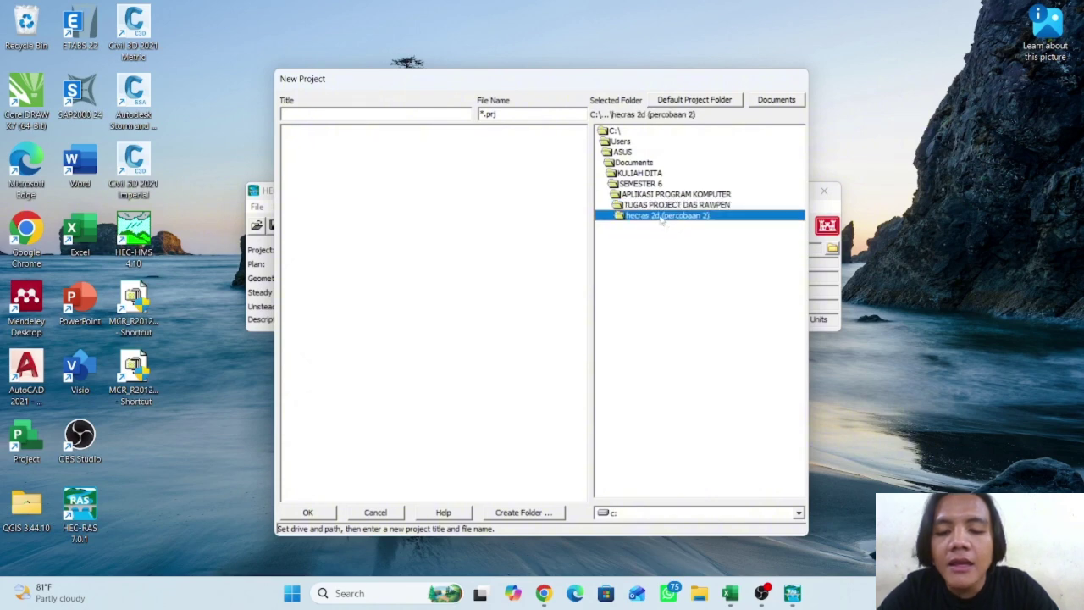
Create a subfolder named S. Rawa Pening inside hecras 2d (percobaan 2) for the new project
{"action": "left_click", "coordinate": [503, 514]}
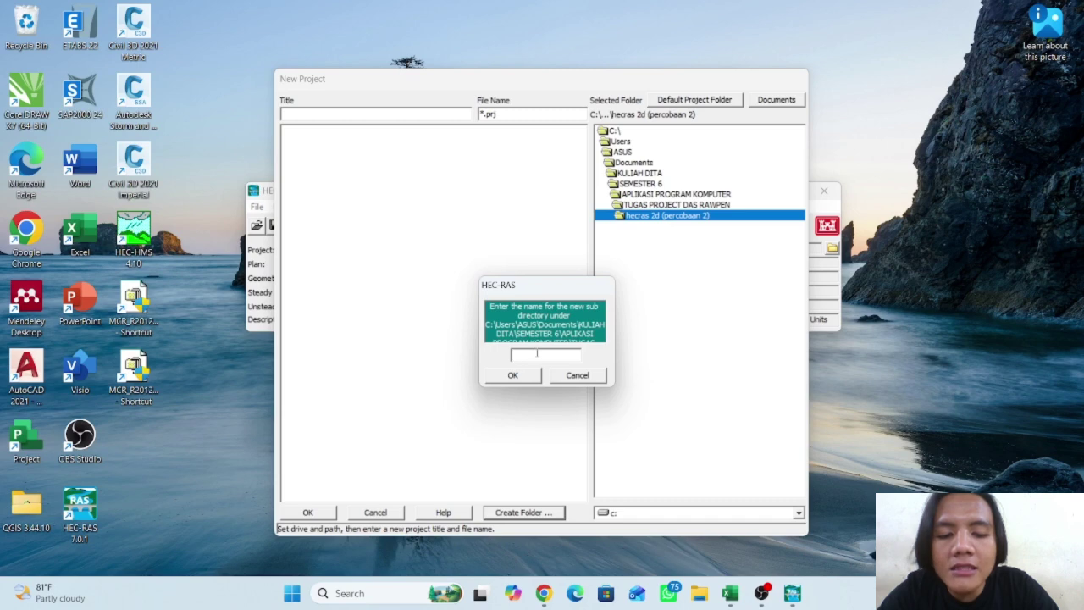
{"action": "type", "text": "S. R"}
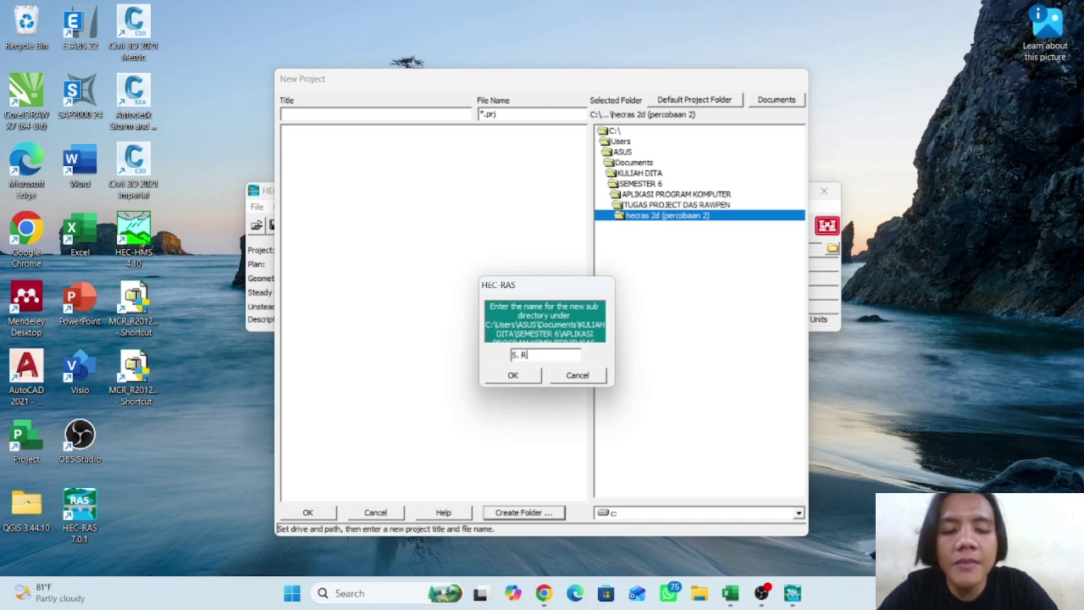
{"action": "type", "text": "awa Pening"}
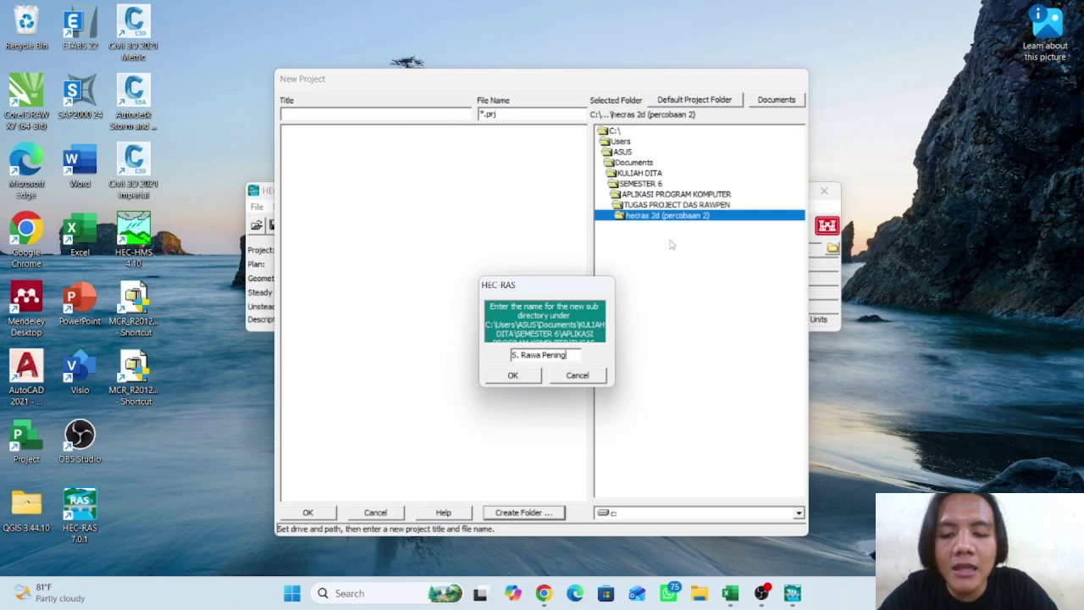
{"action": "left_click", "coordinate": [529, 379]}
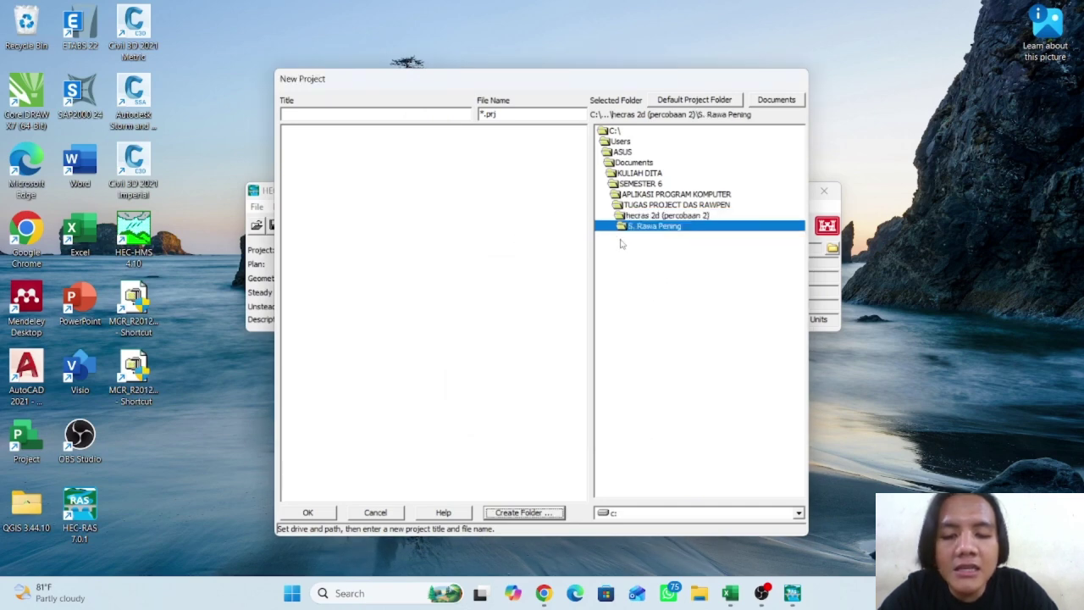
Title the new project 2d and create it in the S. Rawa Pening folder
{"action": "left_click", "coordinate": [339, 113]}
{"action": "type", "text": "2d"}
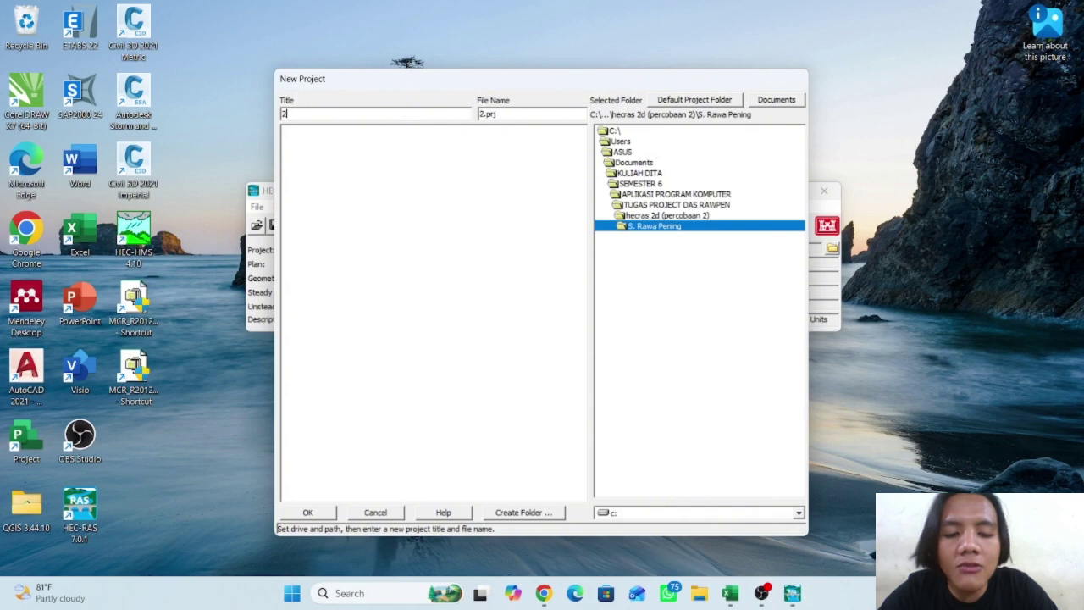
{"action": "left_click", "coordinate": [315, 512]}
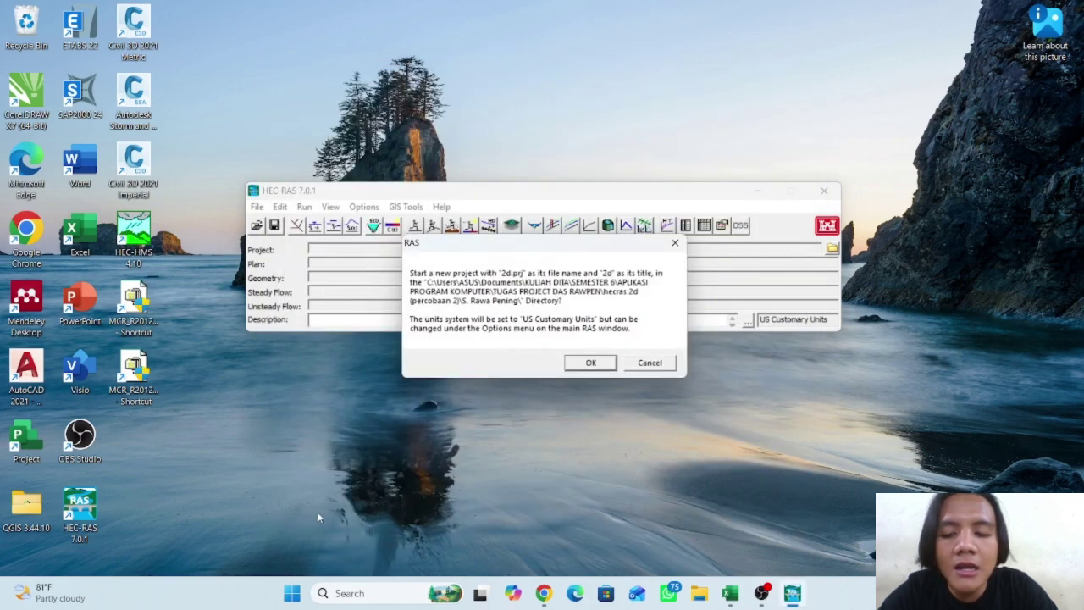
{"action": "left_click", "coordinate": [591, 362]}
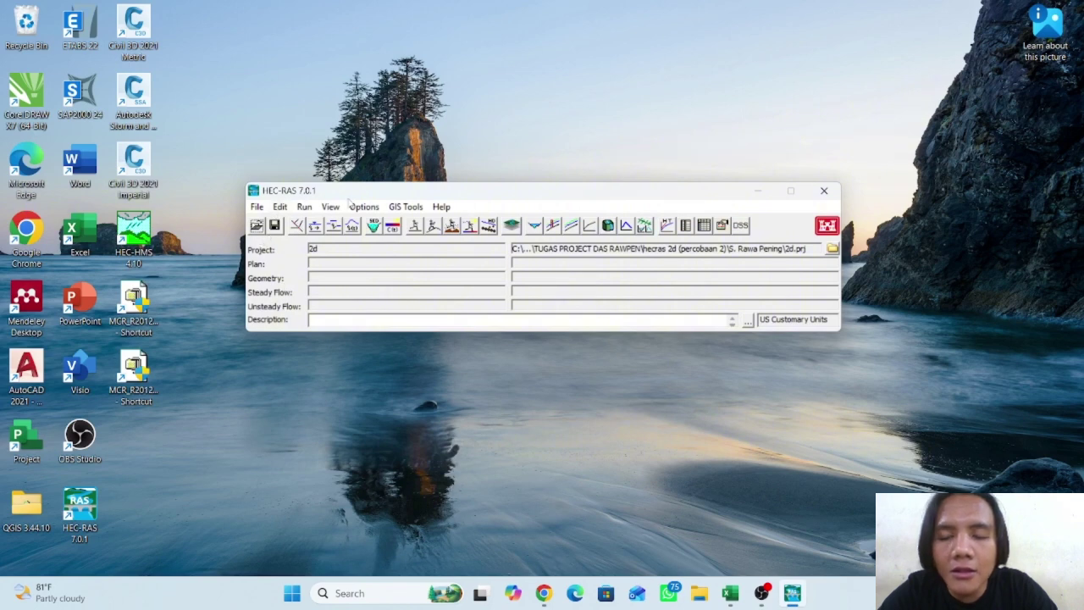
Set the project's unit system to System International (Metric System) and recheck the setting
{"action": "left_click", "coordinate": [365, 207]}
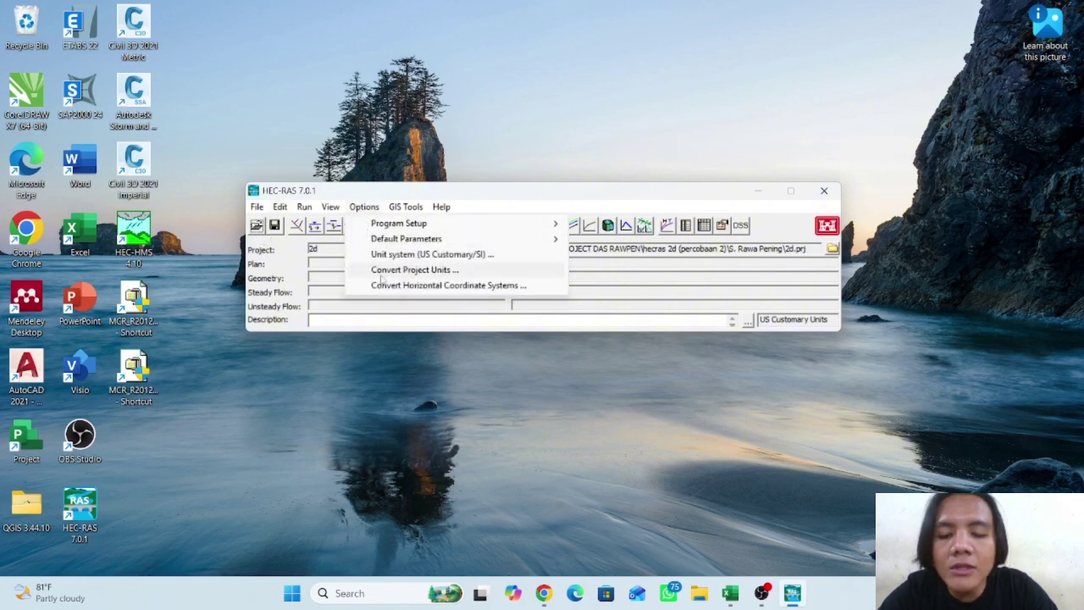
{"action": "left_click", "coordinate": [382, 254]}
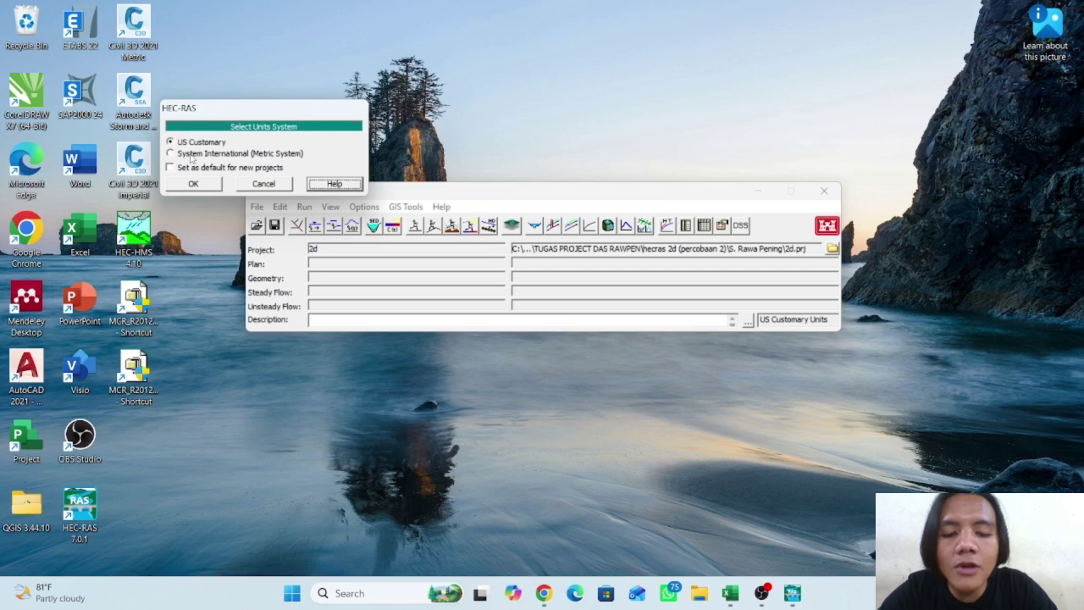
{"action": "left_click", "coordinate": [193, 154]}
{"action": "left_click", "coordinate": [193, 184]}
{"action": "left_click", "coordinate": [590, 357]}
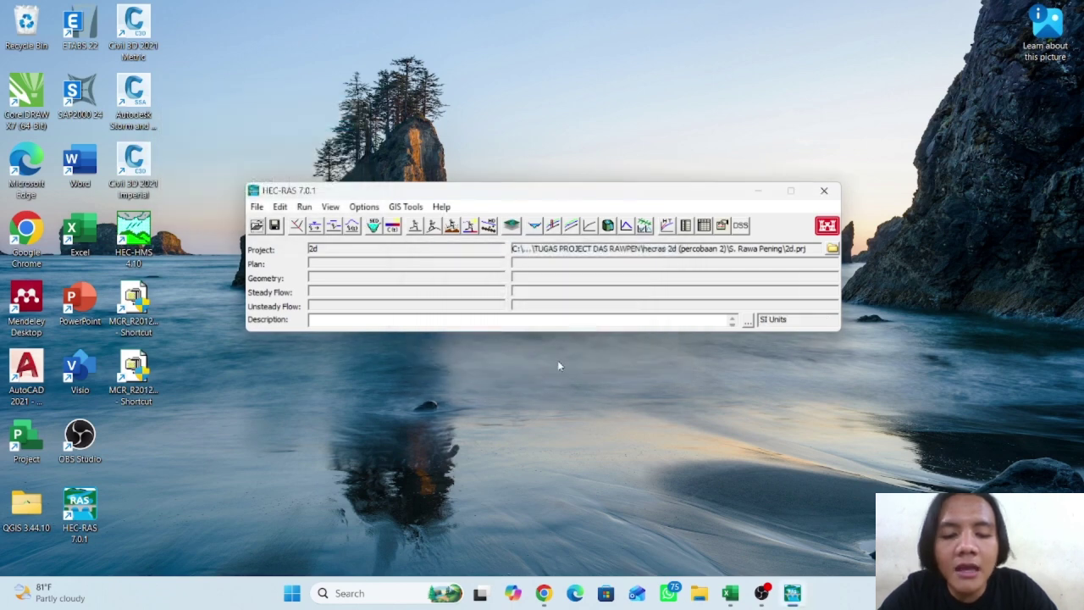
{"action": "left_click", "coordinate": [364, 207]}
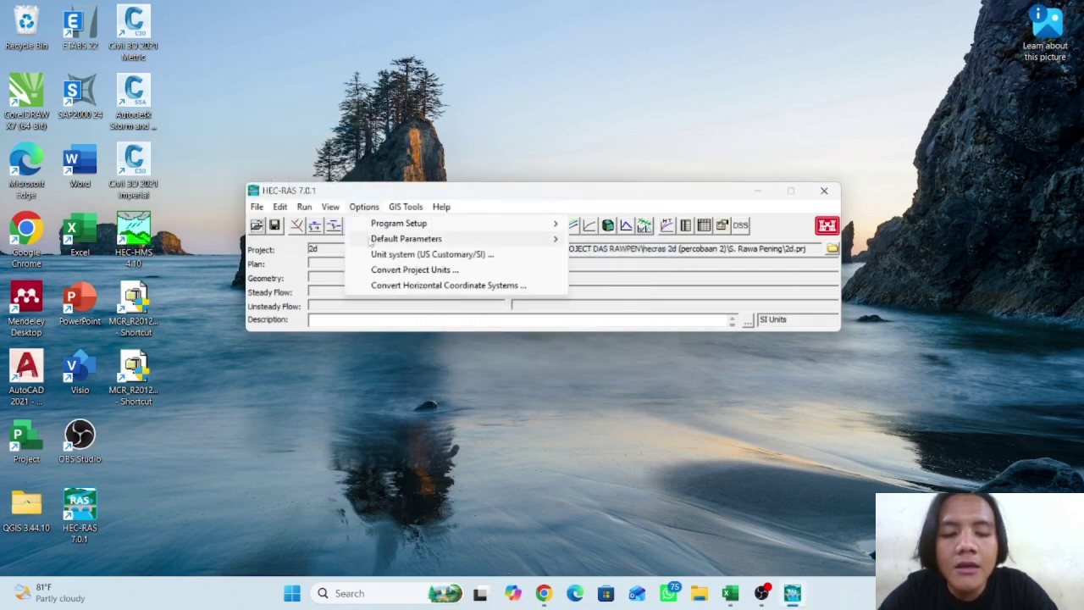
{"action": "left_click", "coordinate": [383, 256]}
{"action": "left_click", "coordinate": [191, 184]}
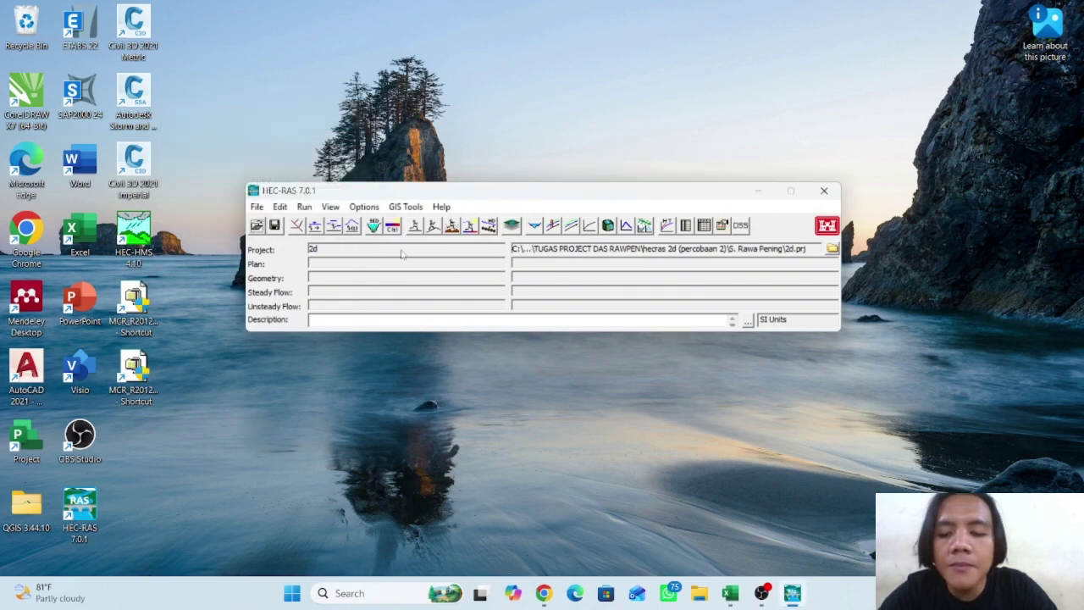
Open RAS Mapper, start a new RAS terrain and choose to set the project's spatial reference system first
{"action": "left_click", "coordinate": [511, 226]}
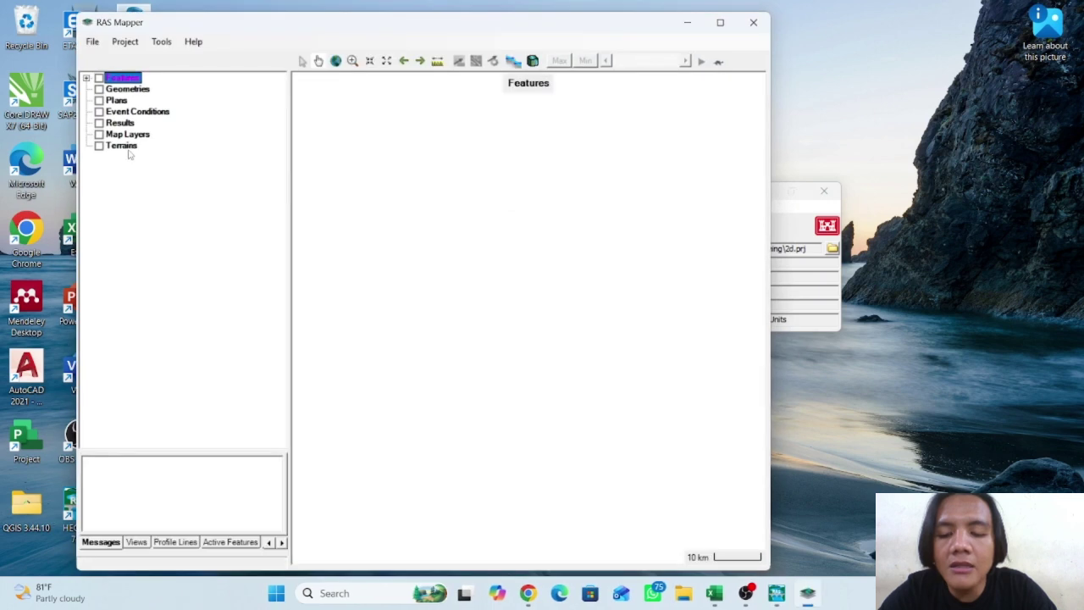
{"action": "left_click", "coordinate": [99, 146]}
{"action": "right_click", "coordinate": [114, 145]}
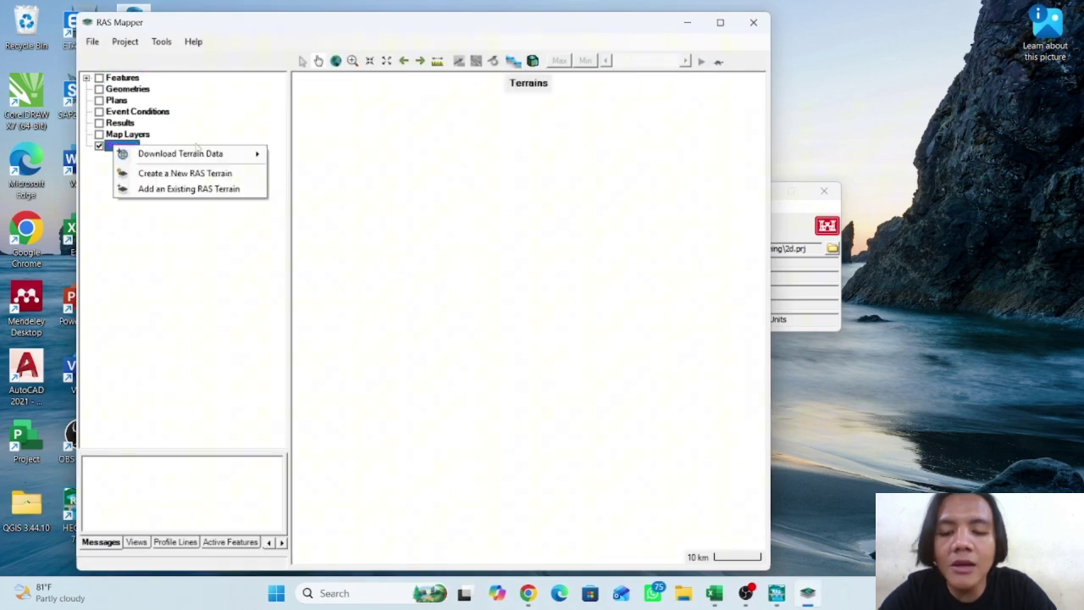
{"action": "left_click", "coordinate": [194, 174]}
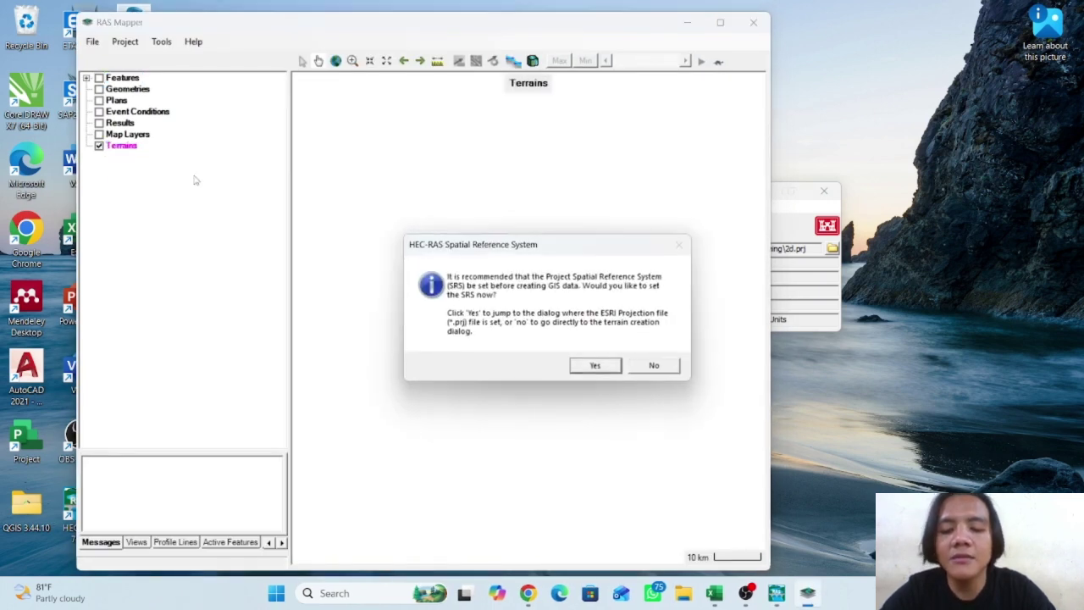
{"action": "left_click", "coordinate": [596, 371]}
Set the project's projection file to DAS rawpen yang dipakai.prj from the TUGAS PROJECT DAS RAWPEN folder
{"action": "left_click", "coordinate": [624, 170]}
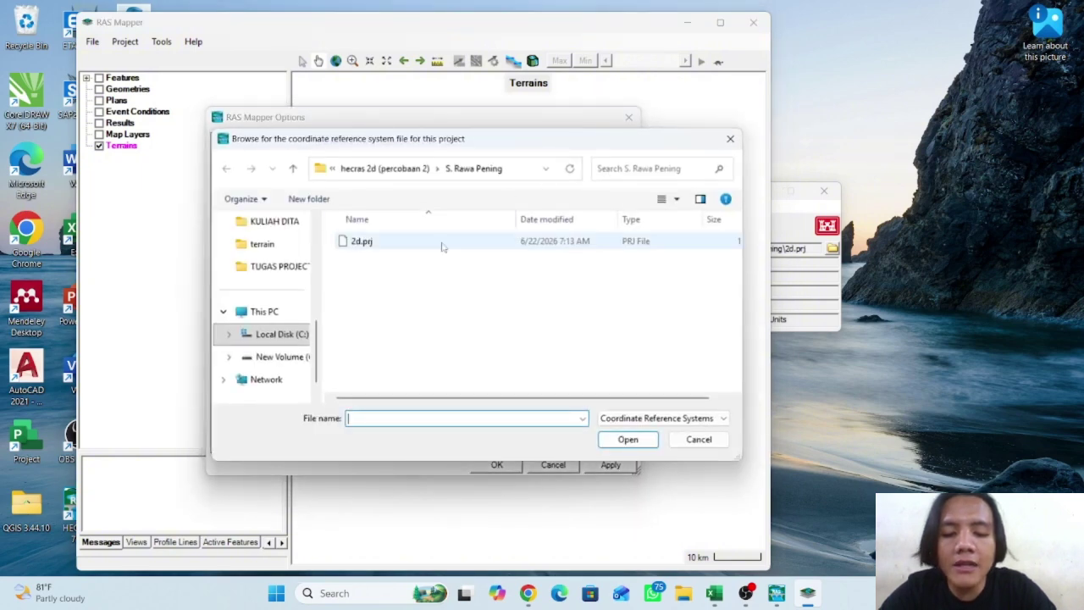
{"action": "left_click", "coordinate": [279, 266]}
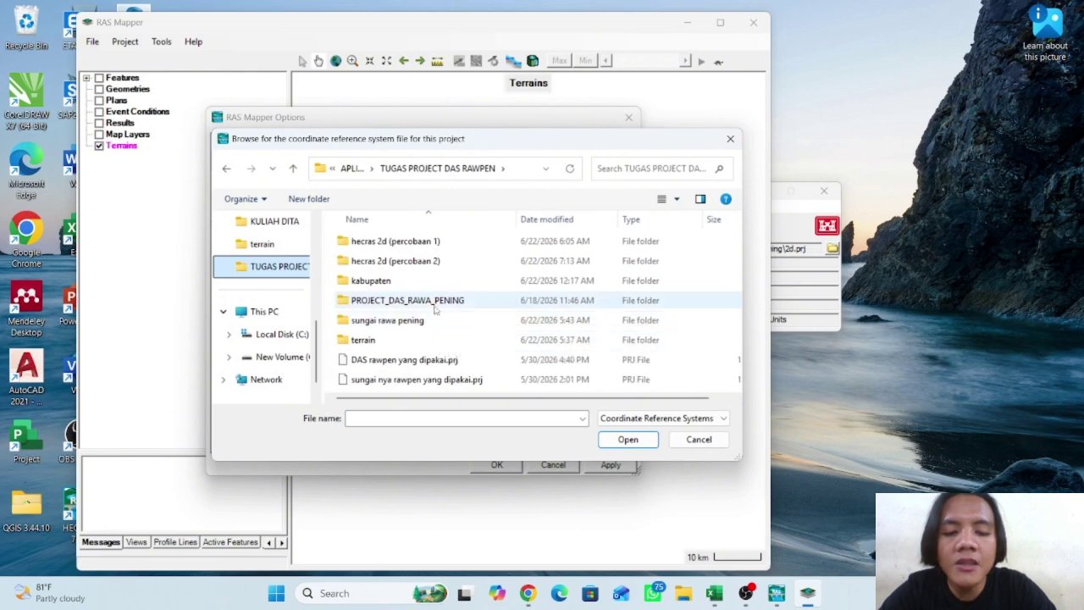
{"action": "double_click", "coordinate": [408, 320]}
{"action": "left_click", "coordinate": [226, 168]}
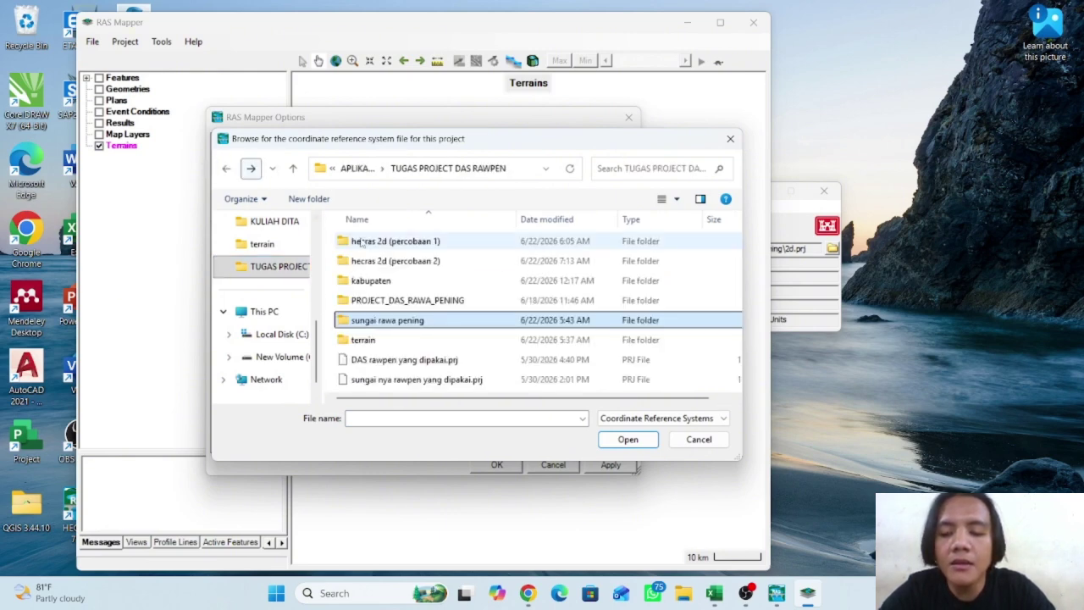
{"action": "double_click", "coordinate": [414, 261]}
{"action": "left_click", "coordinate": [226, 168]}
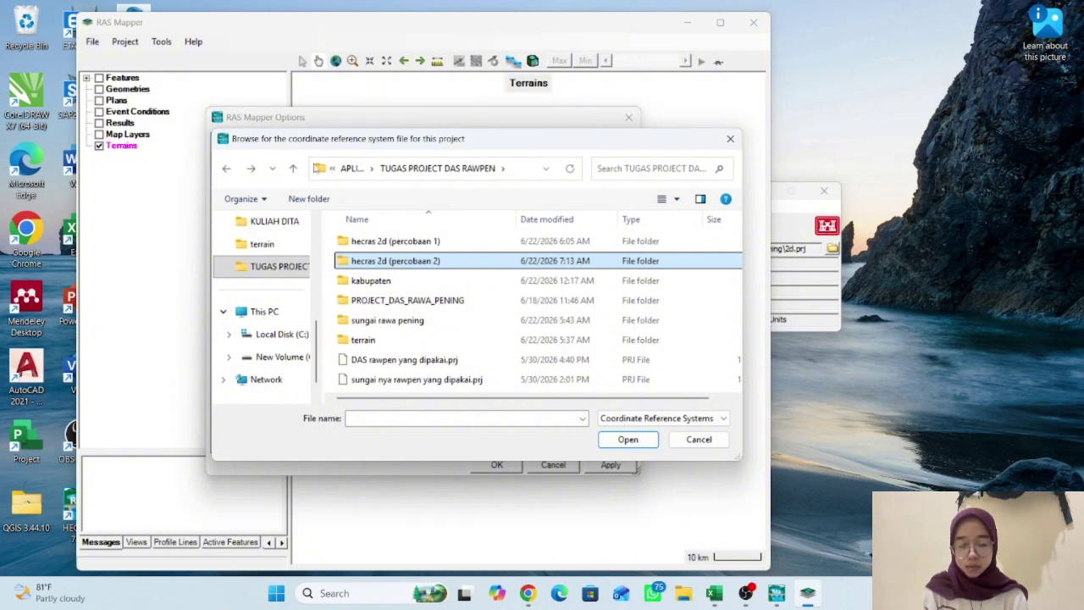
{"action": "left_click", "coordinate": [367, 320]}
{"action": "double_click", "coordinate": [368, 321]}
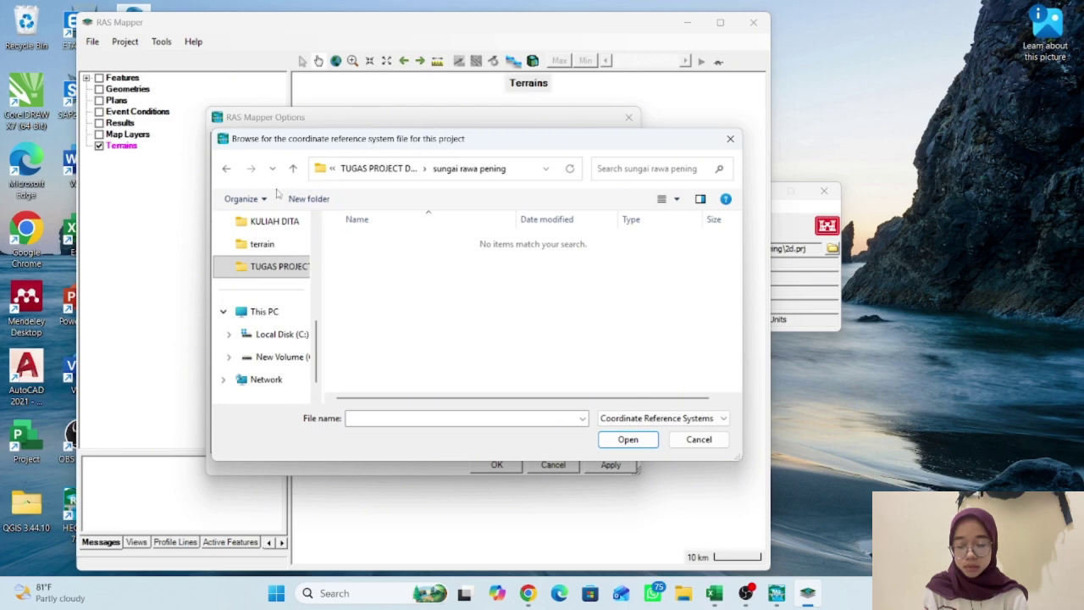
{"action": "left_click", "coordinate": [226, 168]}
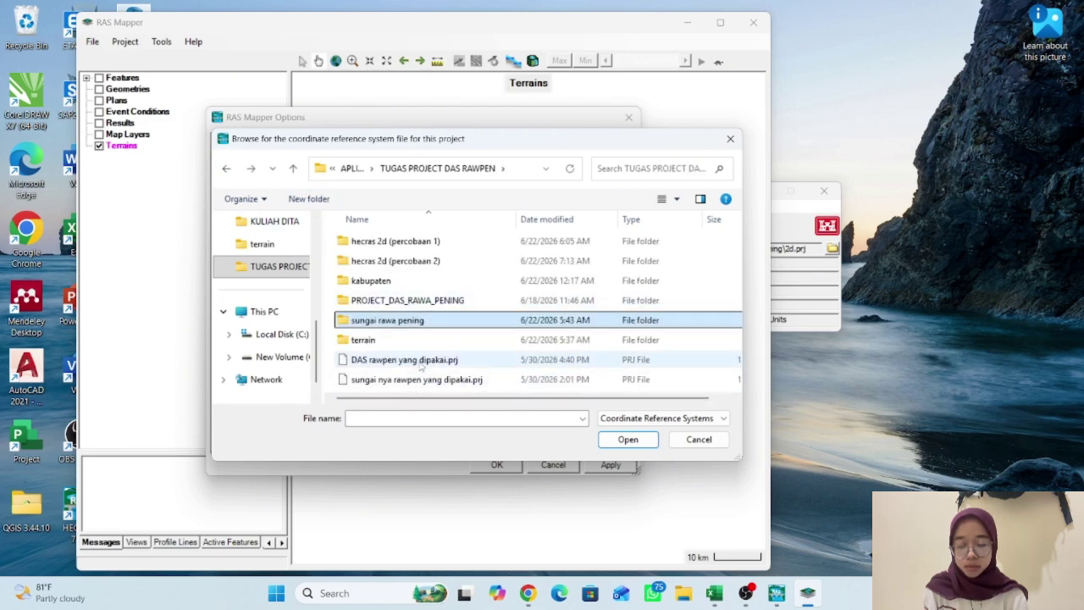
{"action": "left_click", "coordinate": [423, 361]}
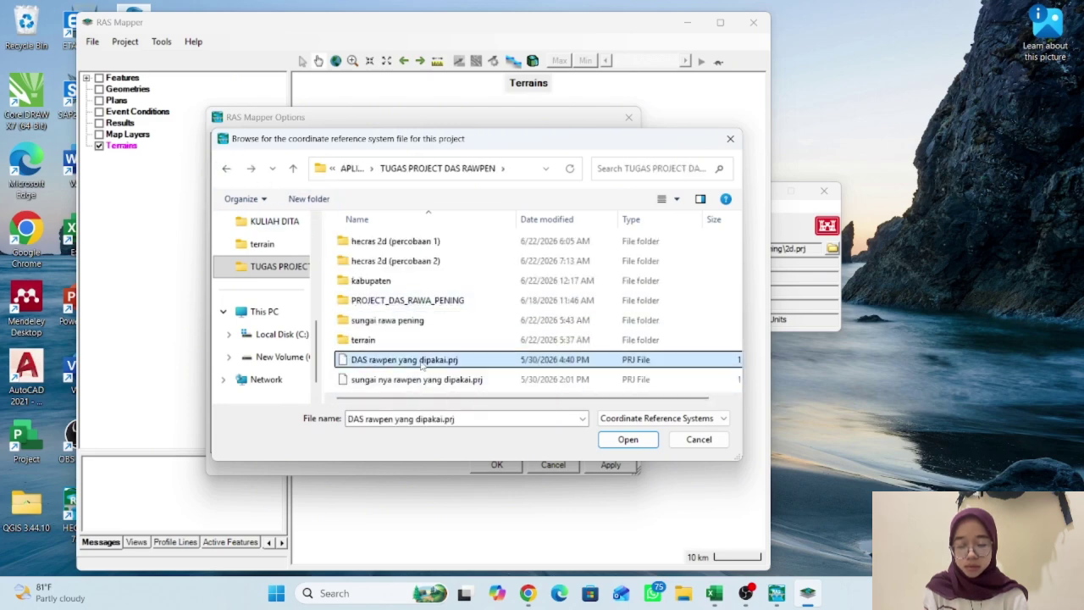
{"action": "left_click", "coordinate": [628, 439]}
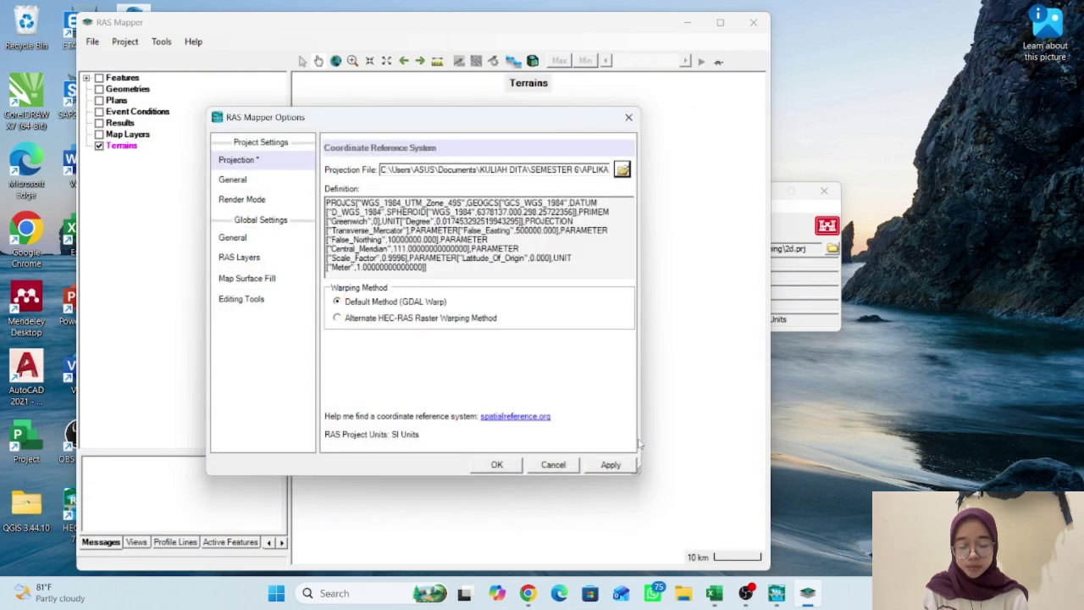
{"action": "left_click", "coordinate": [497, 465]}
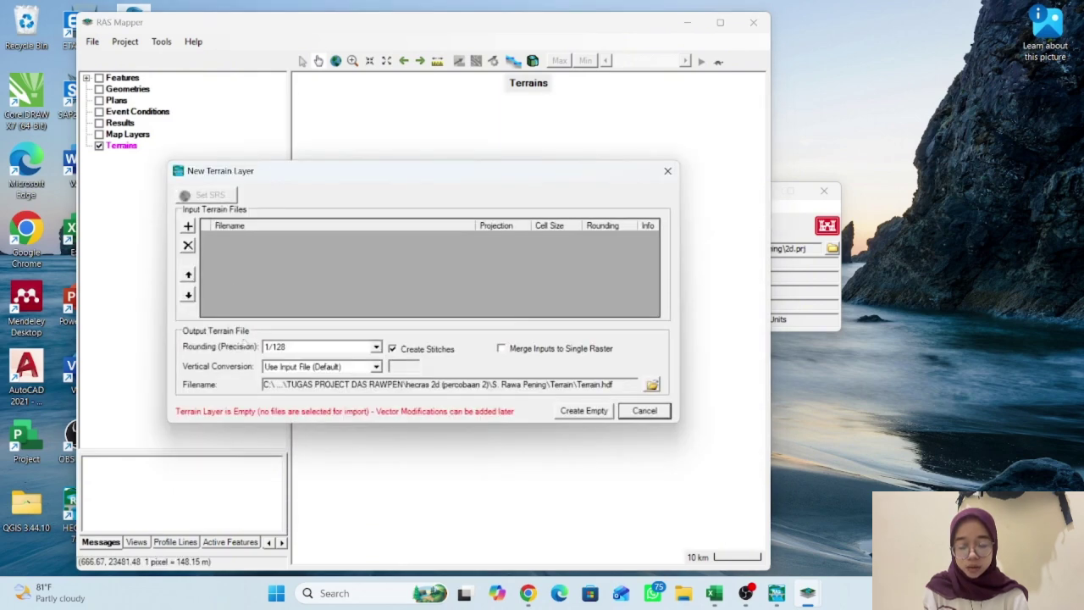
Create the terrain layer from Terrain.Surface4.tif in the terrain folder of TUGAS PROJECT DAS RAWPEN, keeping the default output settings
{"action": "left_click", "coordinate": [187, 227]}
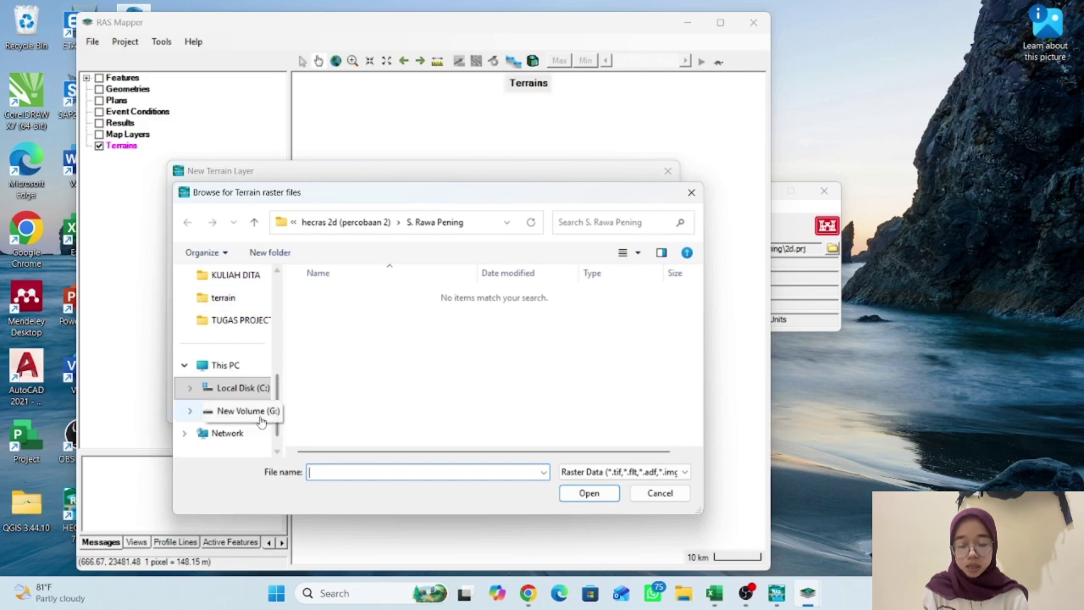
{"action": "left_click", "coordinate": [240, 321]}
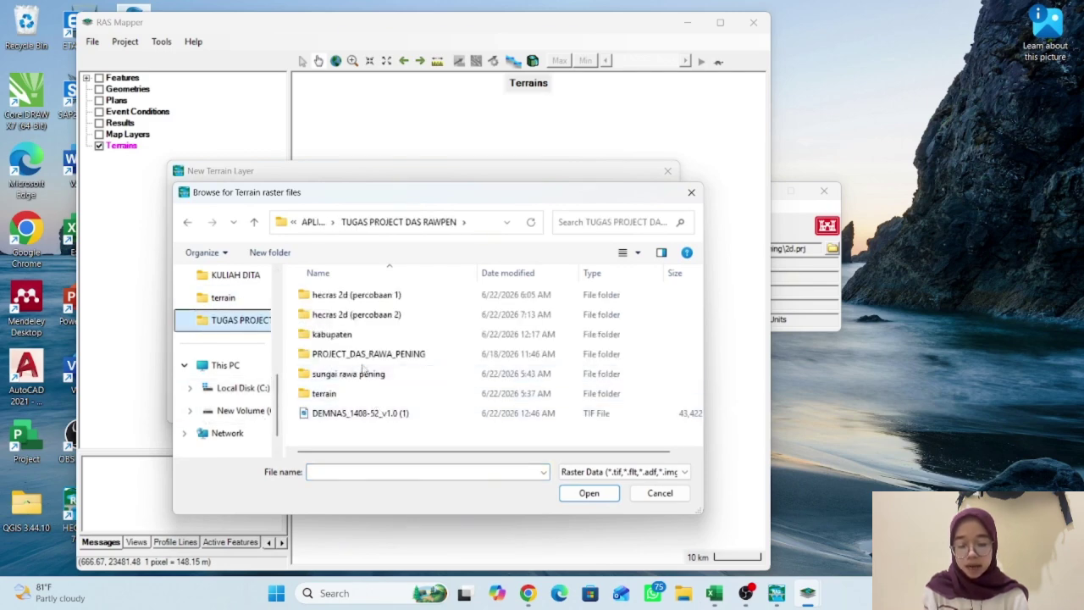
{"action": "double_click", "coordinate": [356, 394]}
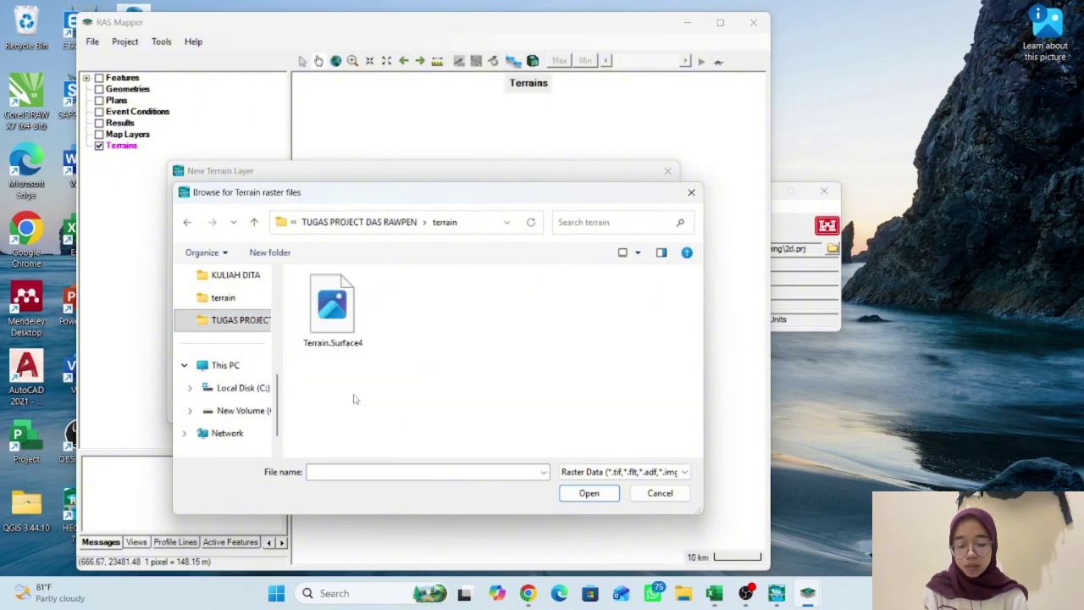
{"action": "left_click", "coordinate": [327, 324]}
{"action": "left_click", "coordinate": [587, 493]}
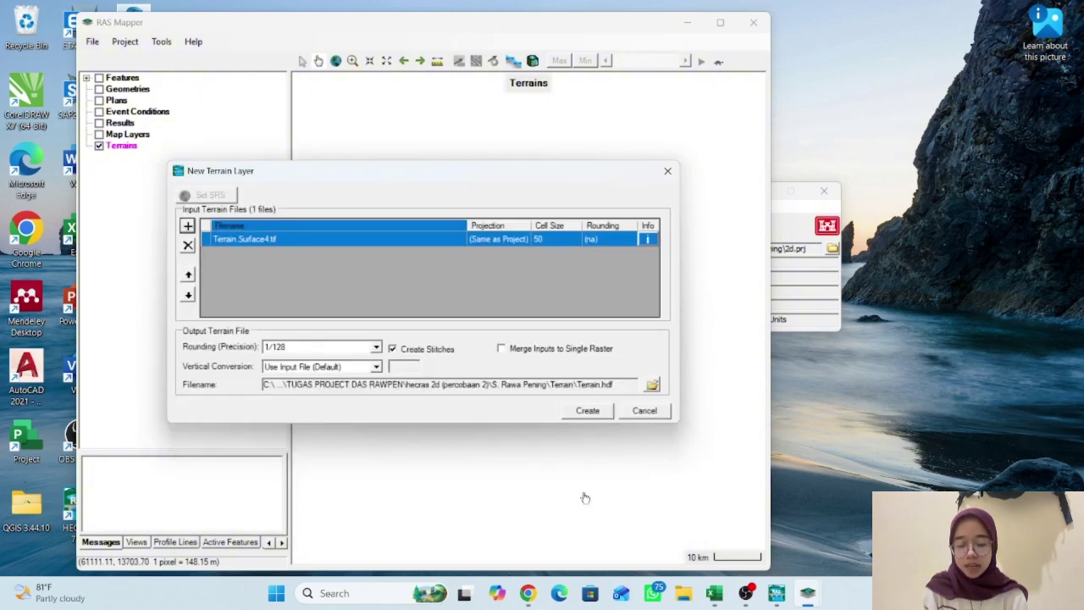
{"action": "left_click", "coordinate": [585, 410]}
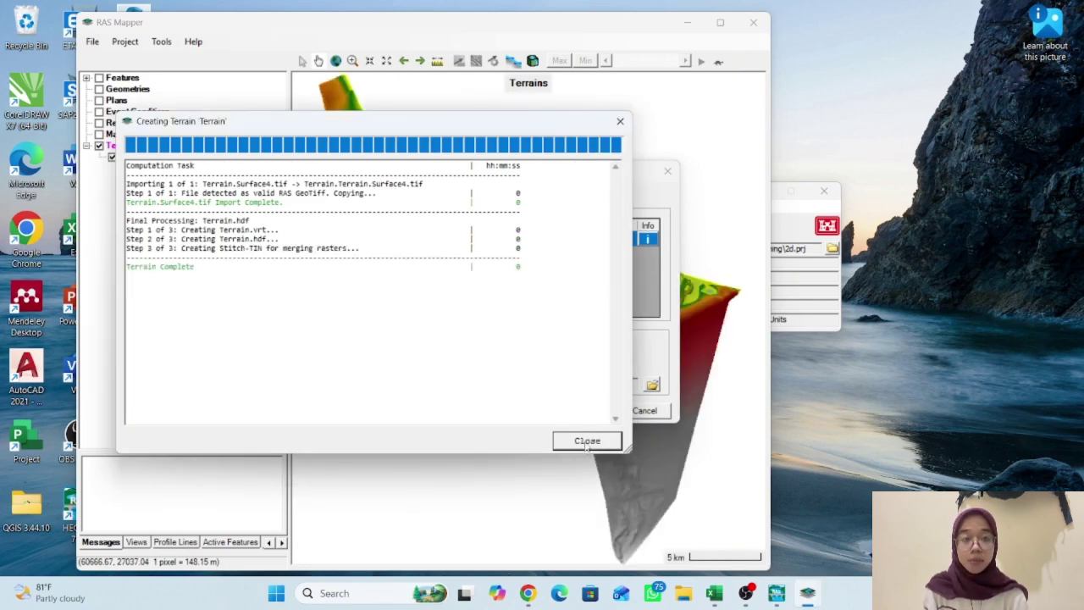
{"action": "left_click", "coordinate": [586, 441]}
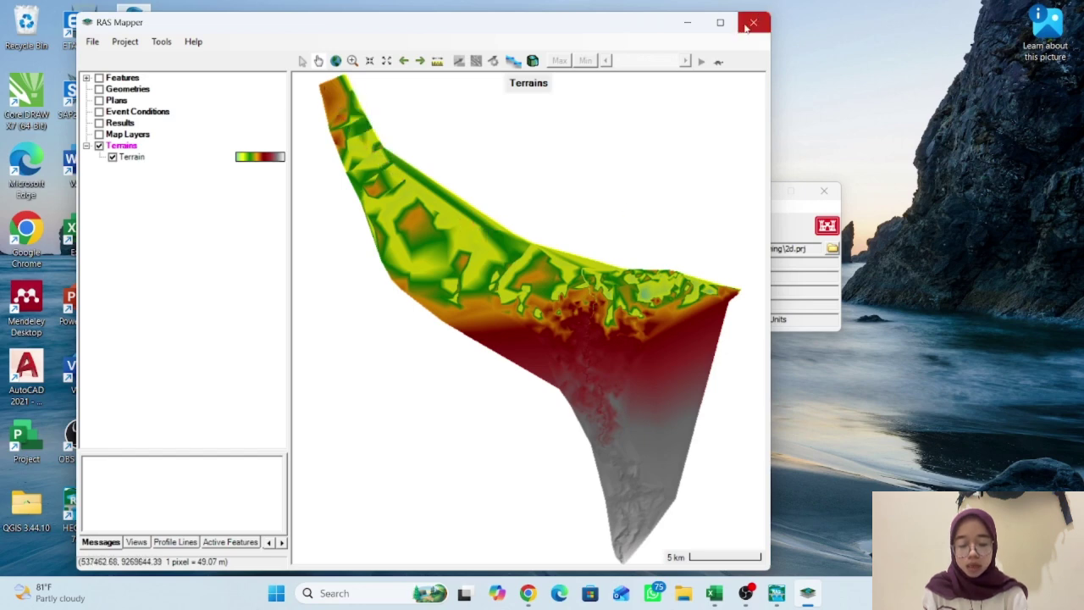
Open the geometric data editor from the main HEC-RAS window and save the geometry with the title 2d
{"action": "left_click", "coordinate": [688, 23]}
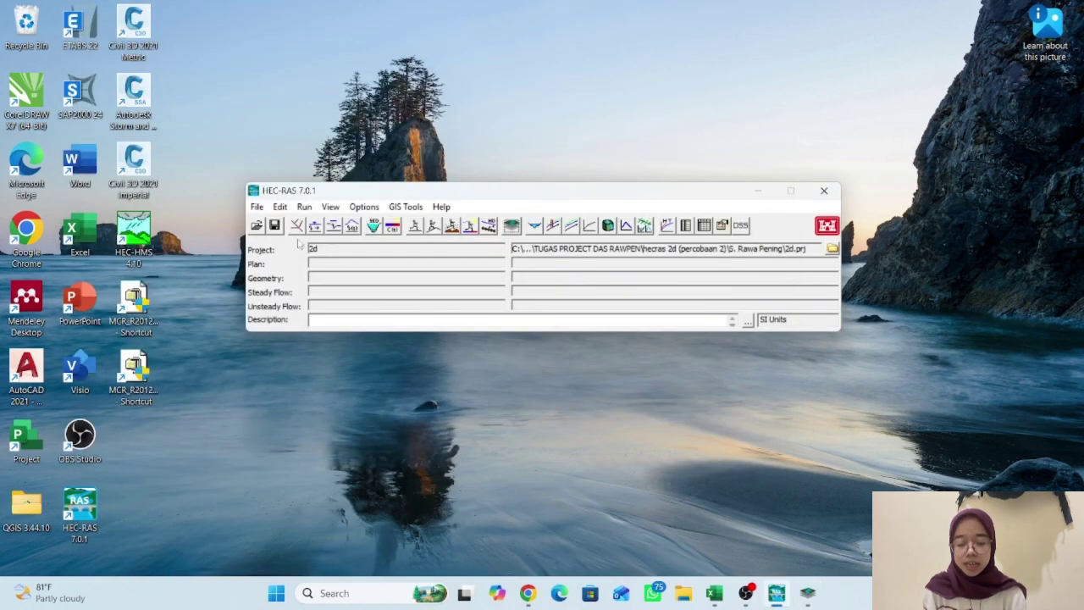
{"action": "left_click", "coordinate": [297, 225]}
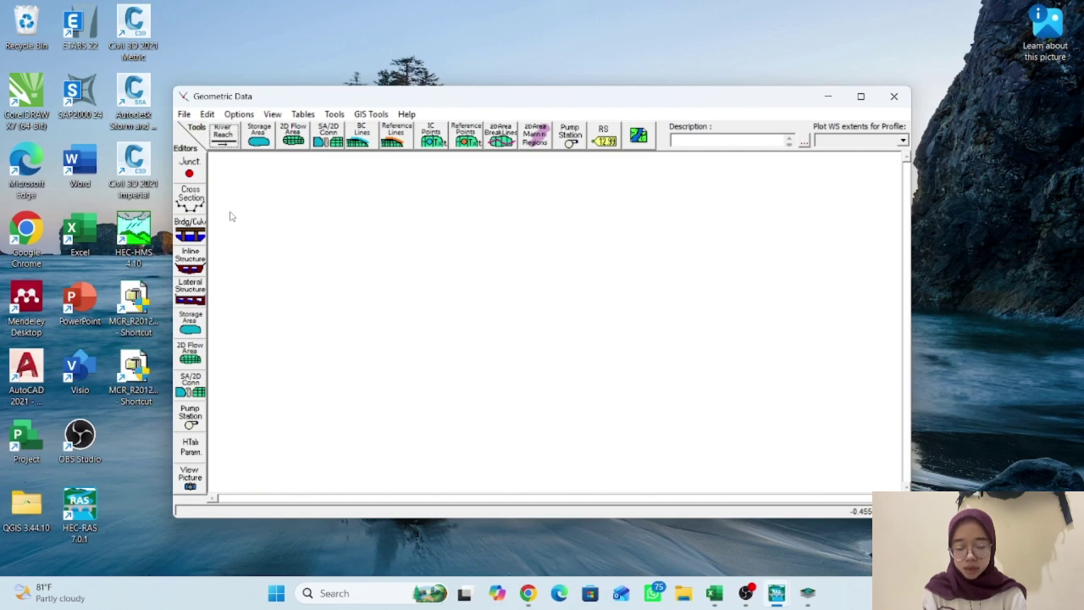
{"action": "left_click", "coordinate": [184, 114]}
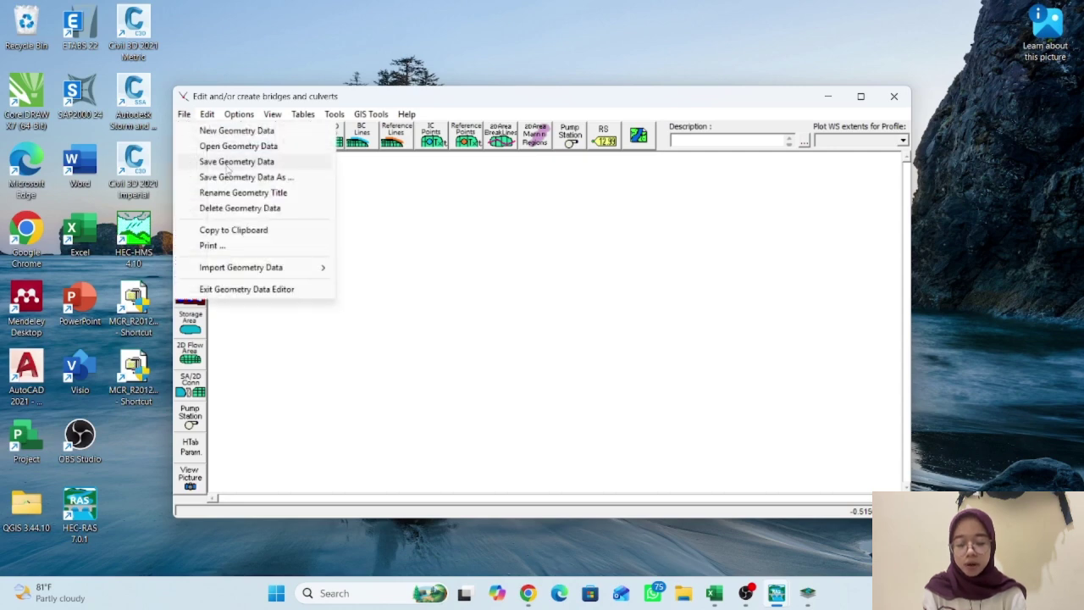
{"action": "left_click", "coordinate": [229, 166]}
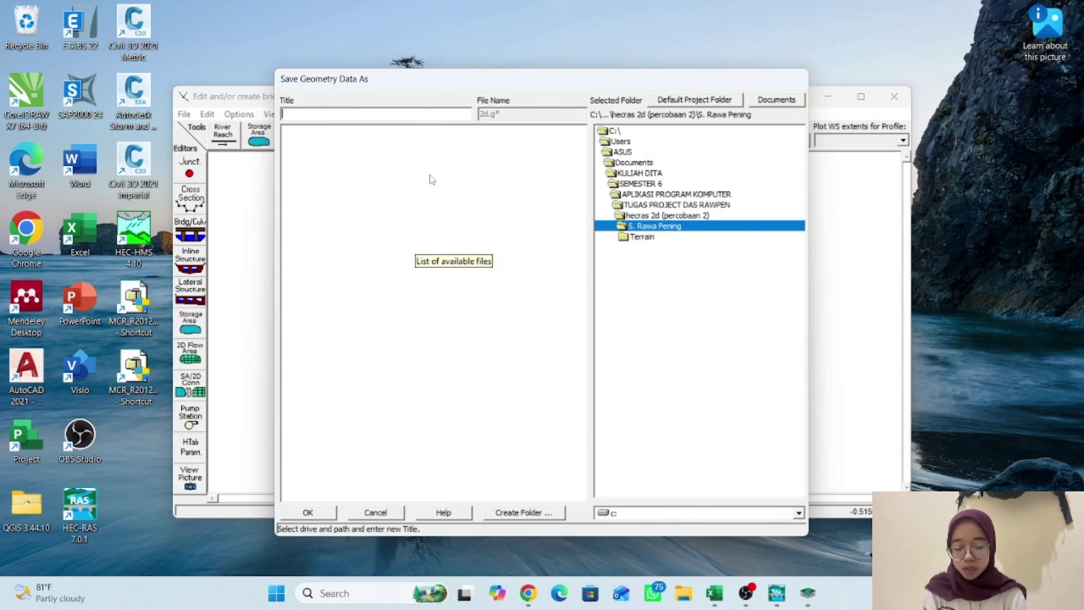
{"action": "type", "text": "2d"}
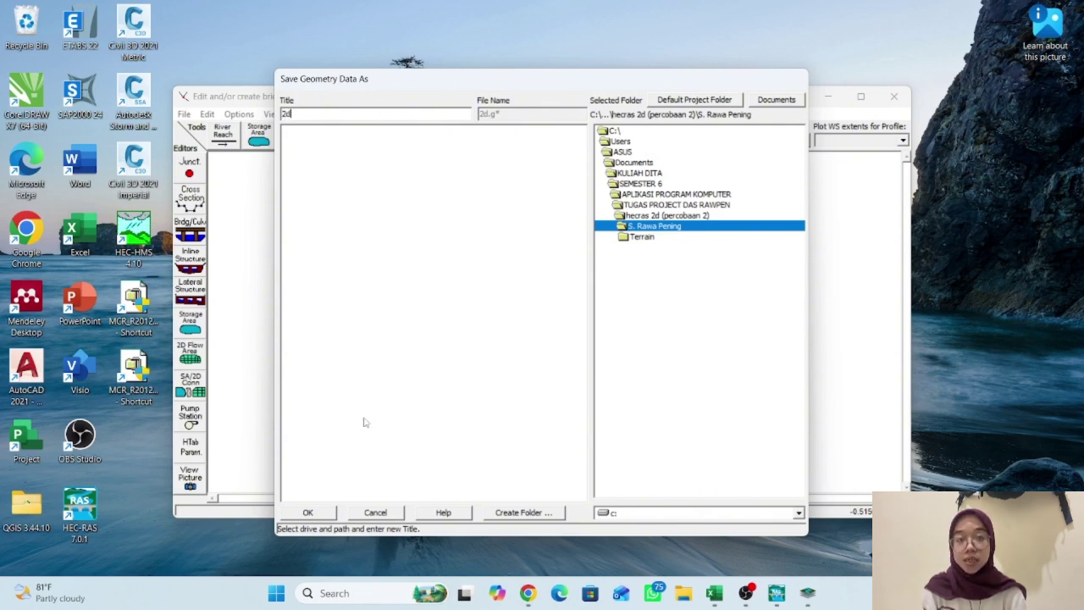
{"action": "left_click", "coordinate": [318, 514]}
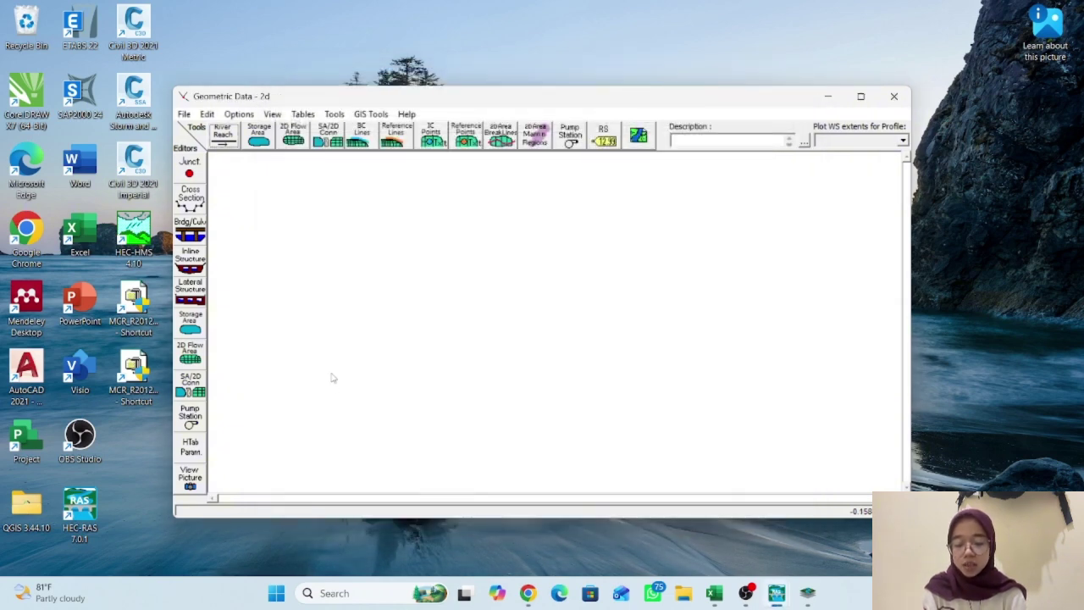
Check the geometry schematic's background layers, keeping Plot Terrain enabled, and close the geometry editor
{"action": "left_click", "coordinate": [631, 136]}
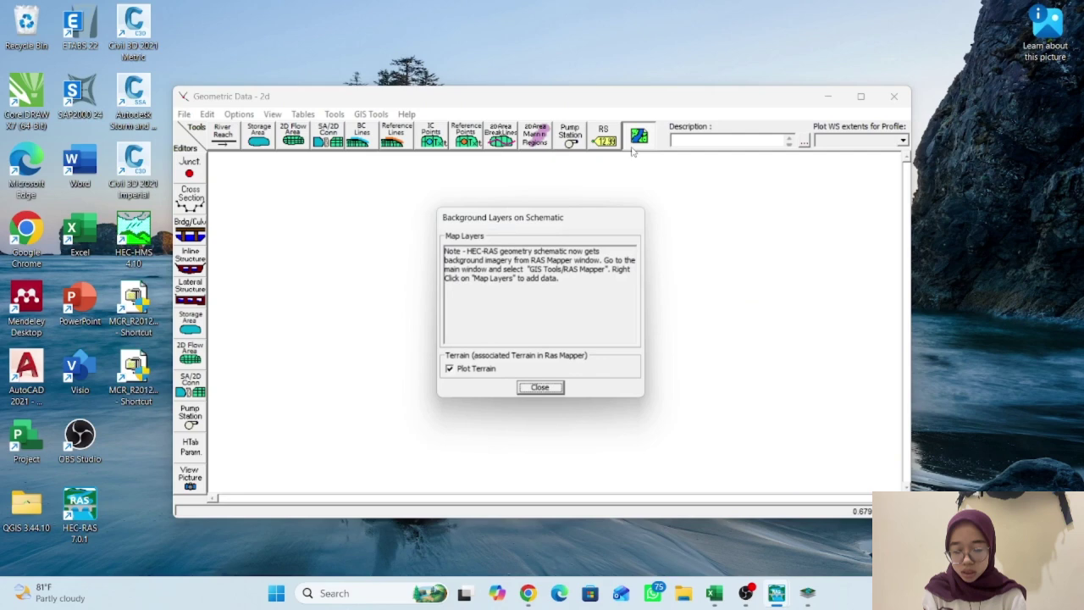
{"action": "left_click", "coordinate": [460, 369]}
{"action": "left_click", "coordinate": [458, 371]}
{"action": "left_click", "coordinate": [541, 390]}
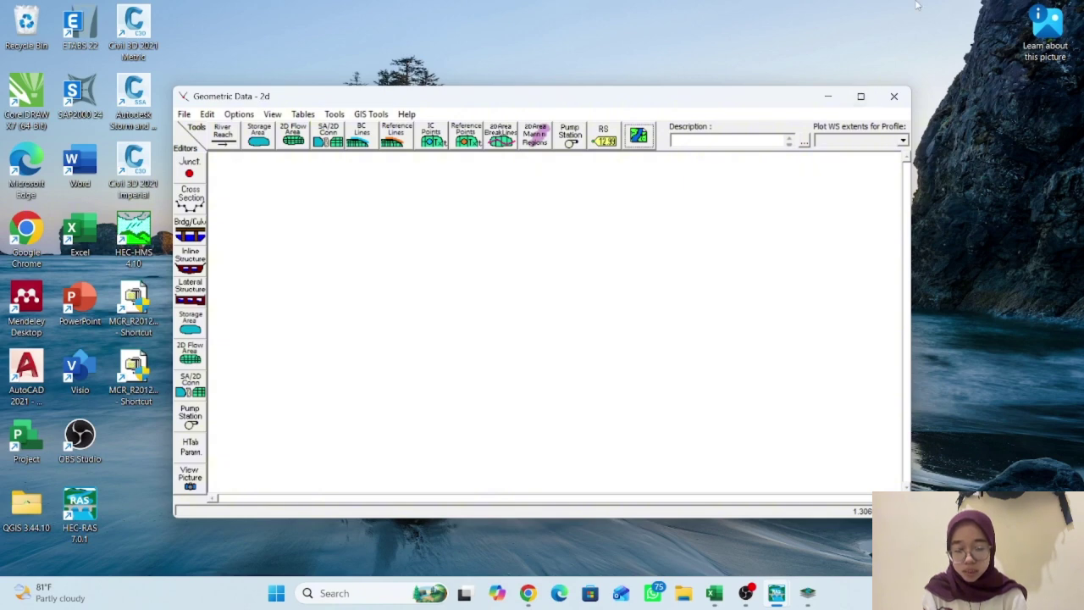
{"action": "left_click", "coordinate": [893, 96]}
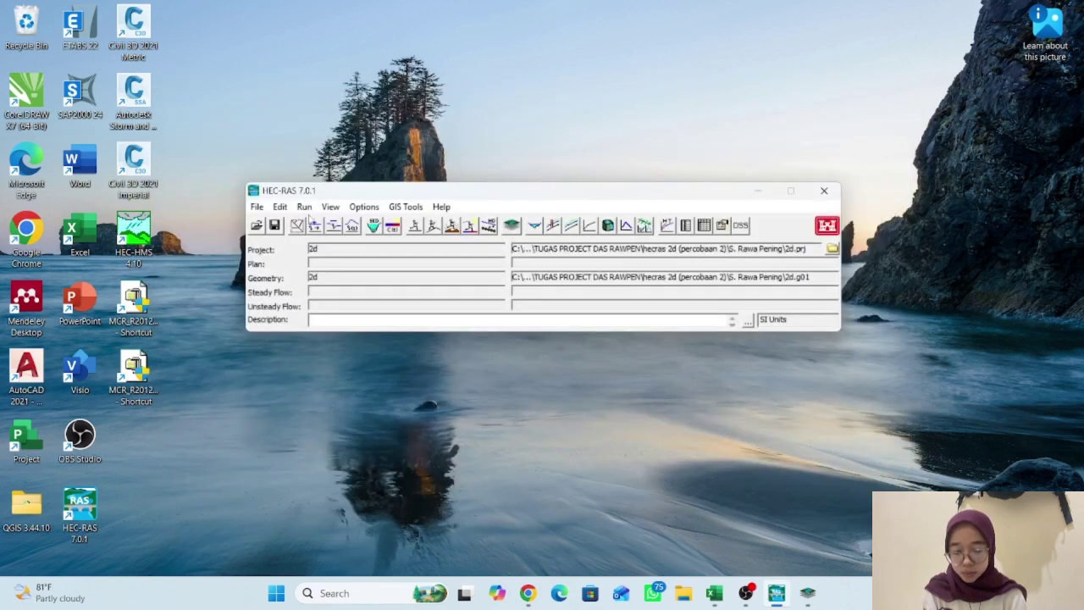
Return to RAS Mapper, turn on the Geometries group and associate geometry 2d with the Terrain layer
{"action": "left_click", "coordinate": [809, 593]}
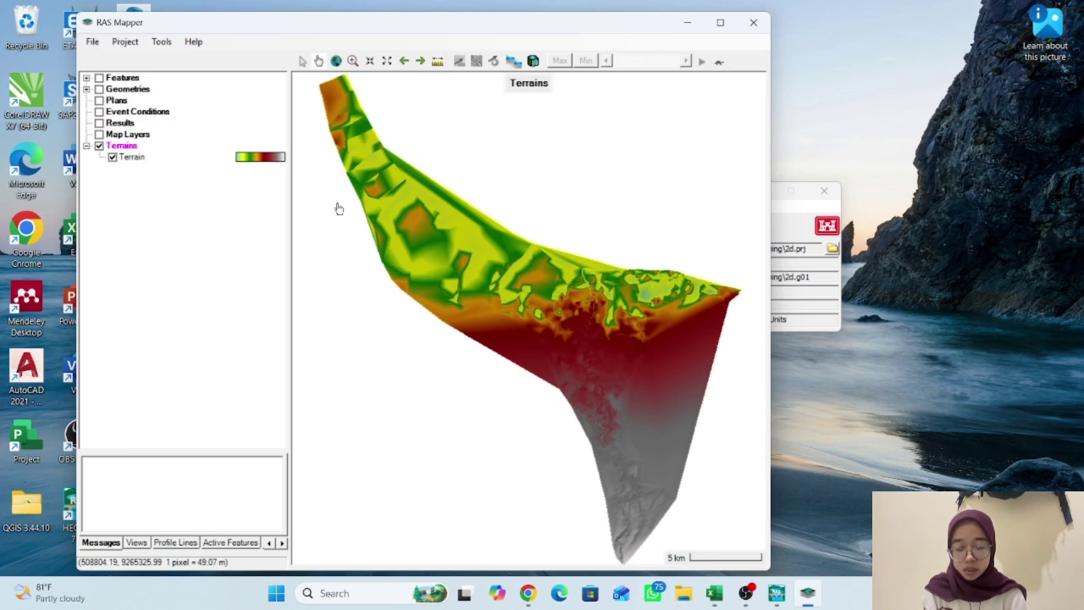
{"action": "left_click", "coordinate": [119, 89]}
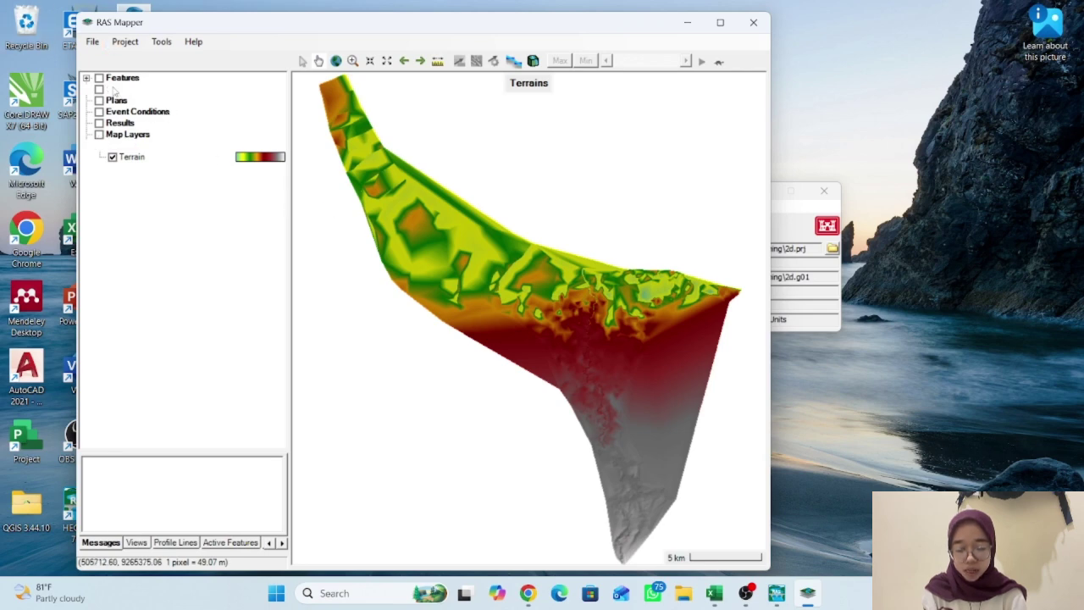
{"action": "left_click", "coordinate": [86, 89]}
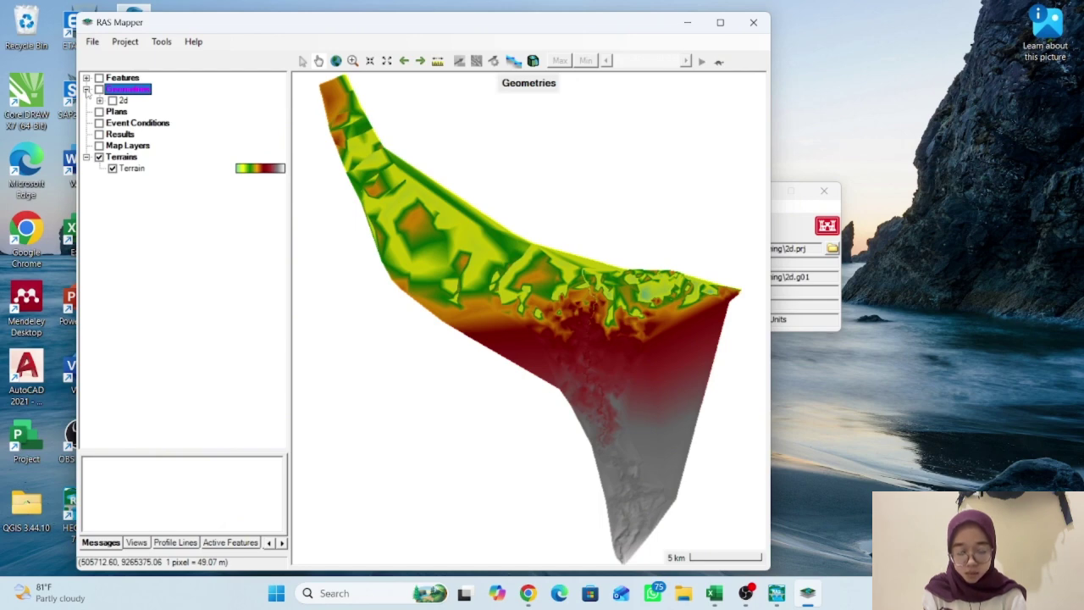
{"action": "left_click", "coordinate": [99, 89]}
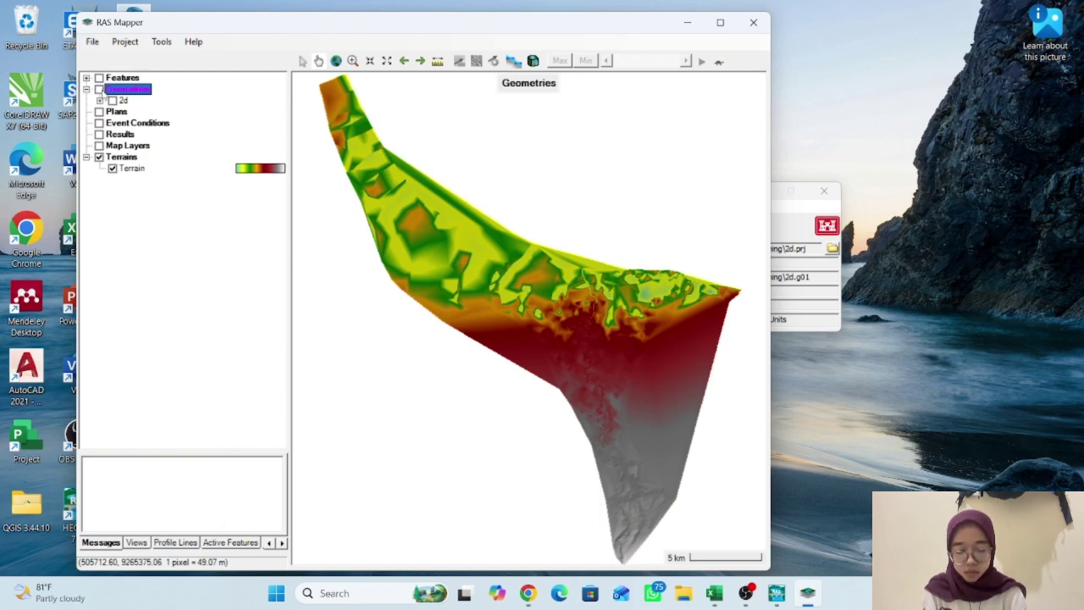
{"action": "right_click", "coordinate": [130, 92]}
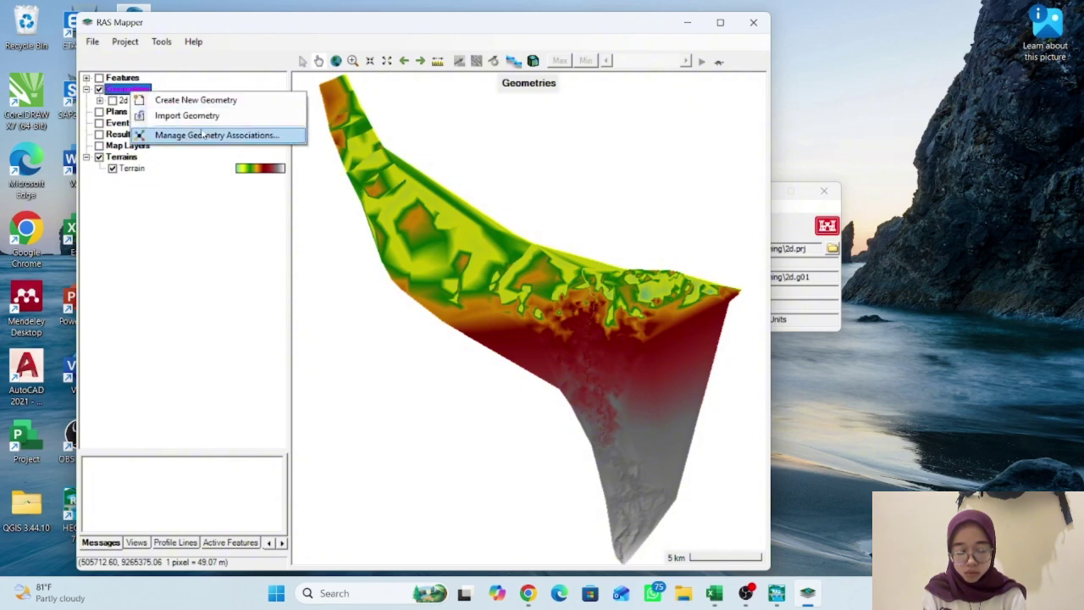
{"action": "left_click", "coordinate": [218, 137]}
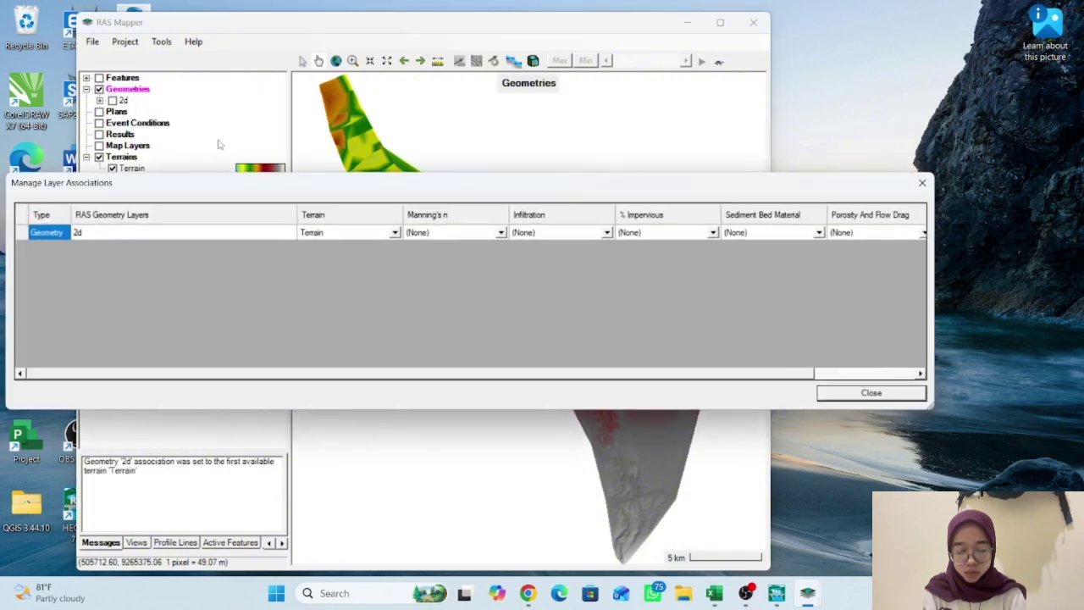
{"action": "left_click", "coordinate": [351, 235]}
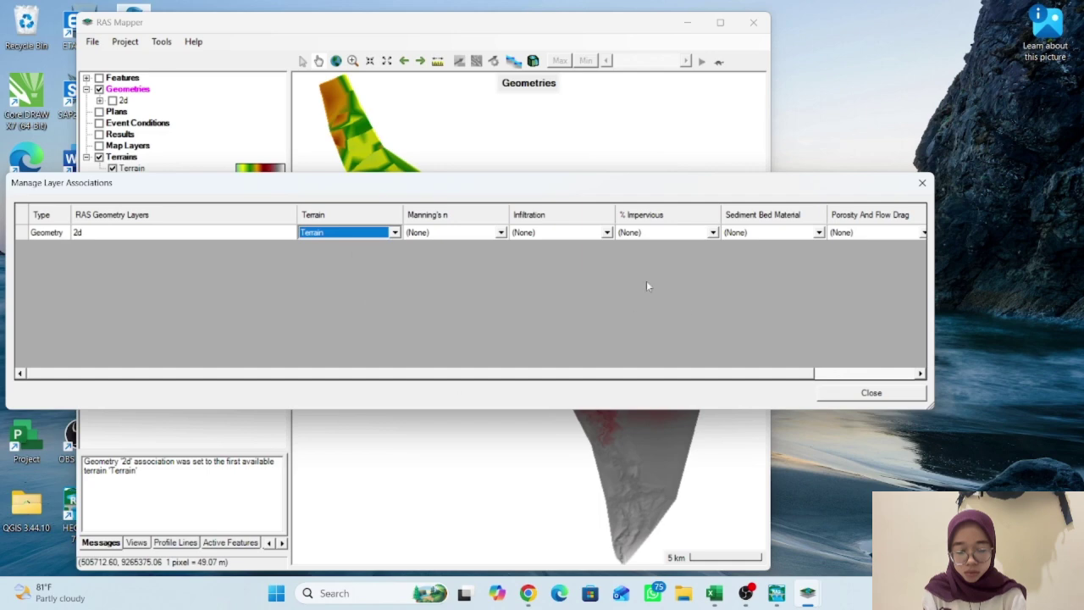
{"action": "left_click", "coordinate": [850, 392]}
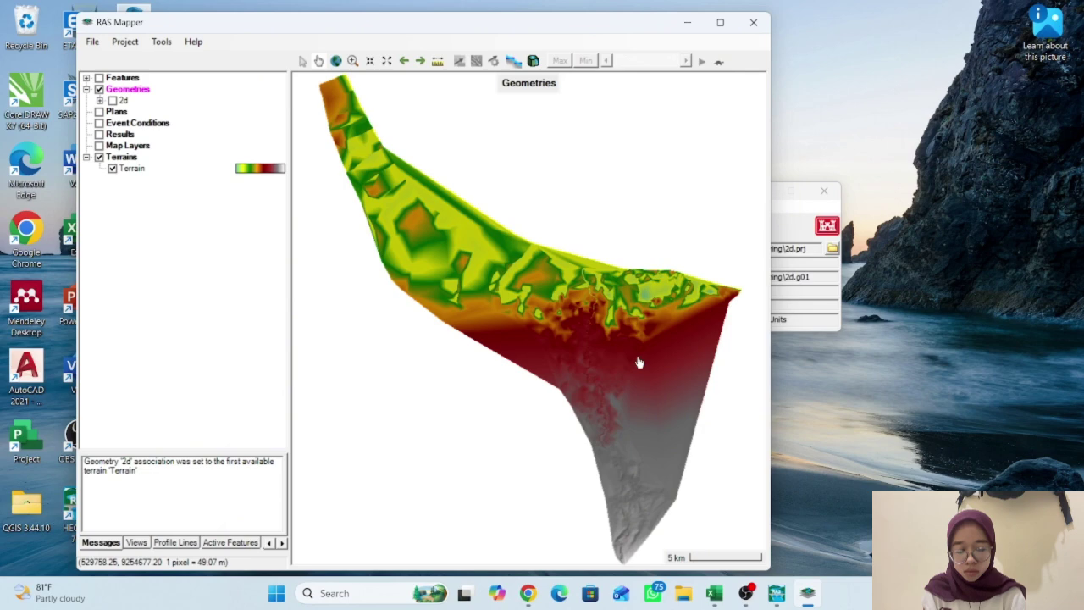
Return to the HEC-RAS main window, open the geometric data editor, display the schematic with Plot Terrain enabled and save the geometry data
{"action": "left_click", "coordinate": [687, 22]}
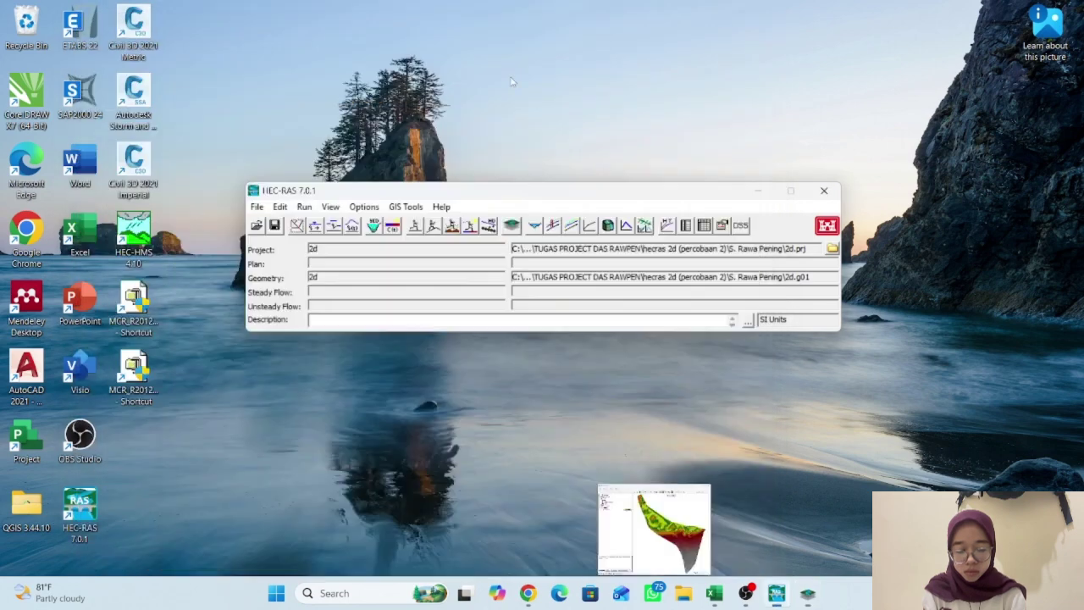
{"action": "left_click", "coordinate": [297, 225]}
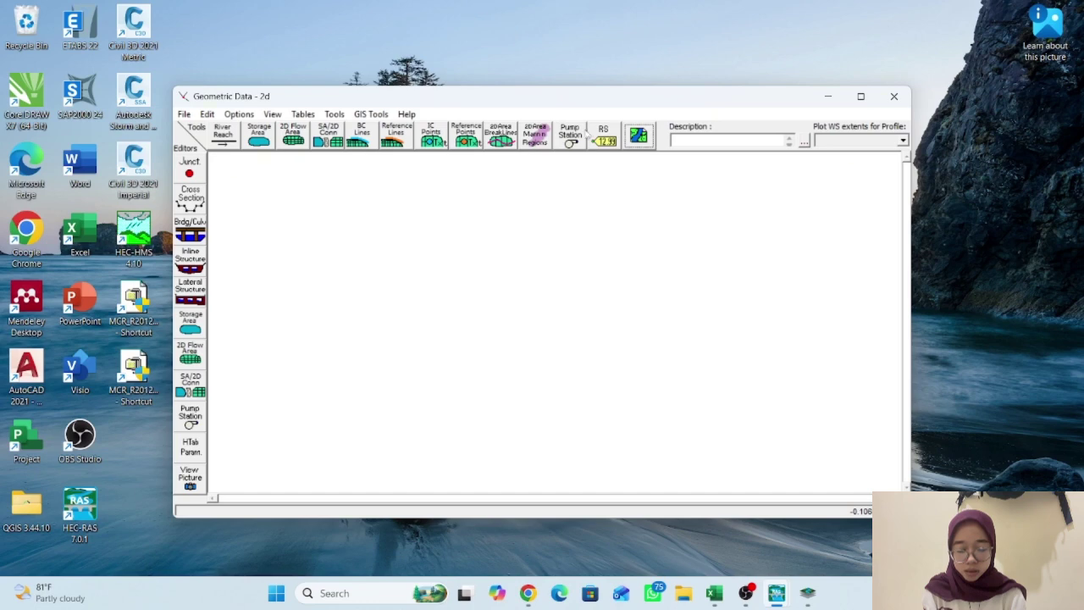
{"action": "left_click", "coordinate": [640, 138]}
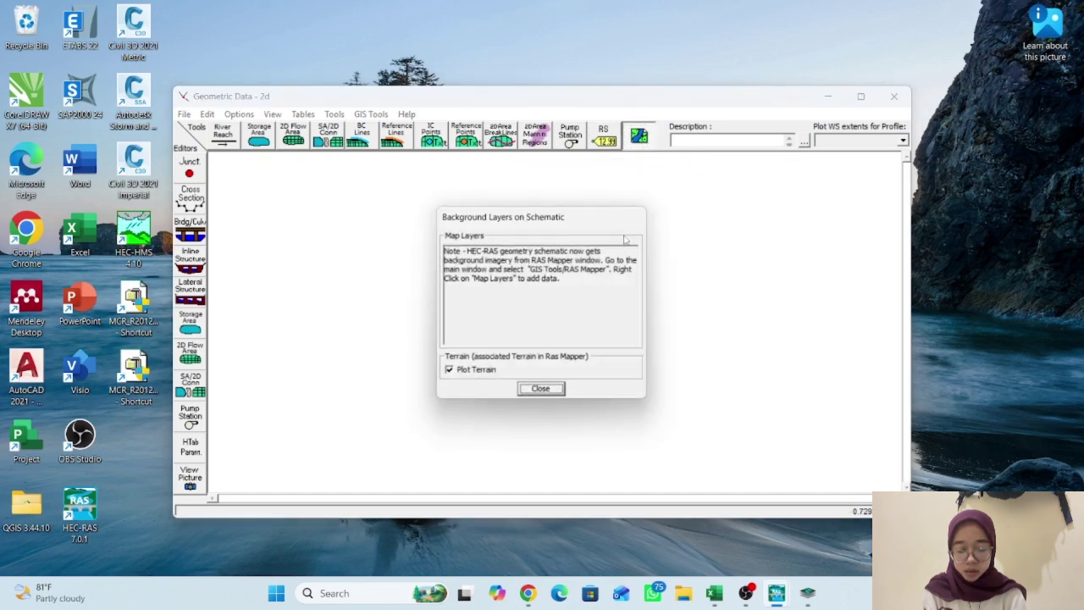
{"action": "left_click", "coordinate": [449, 370]}
{"action": "left_click", "coordinate": [449, 370]}
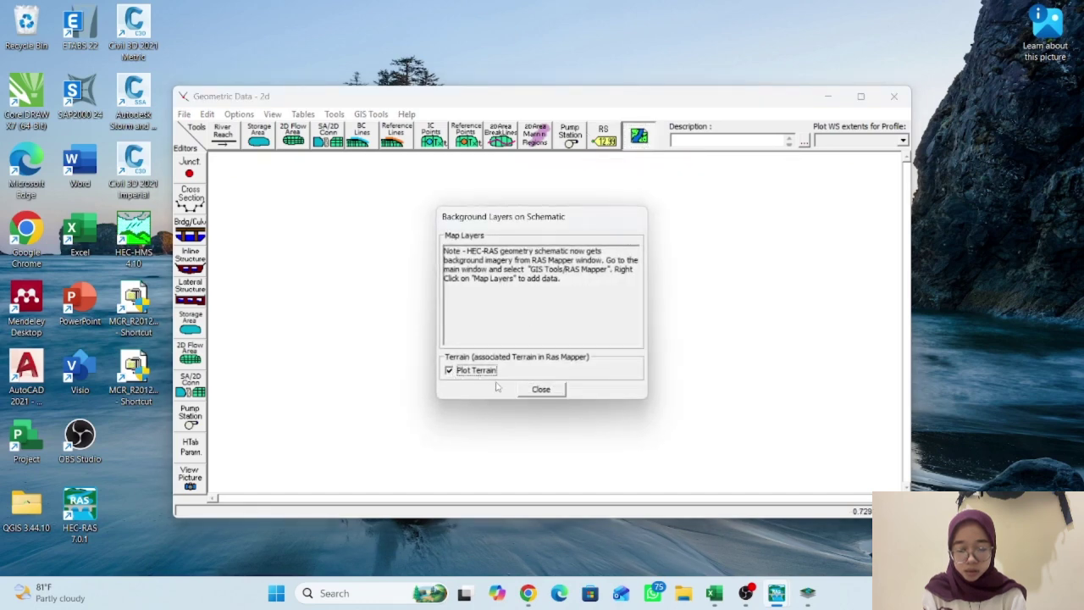
{"action": "left_click", "coordinate": [541, 388]}
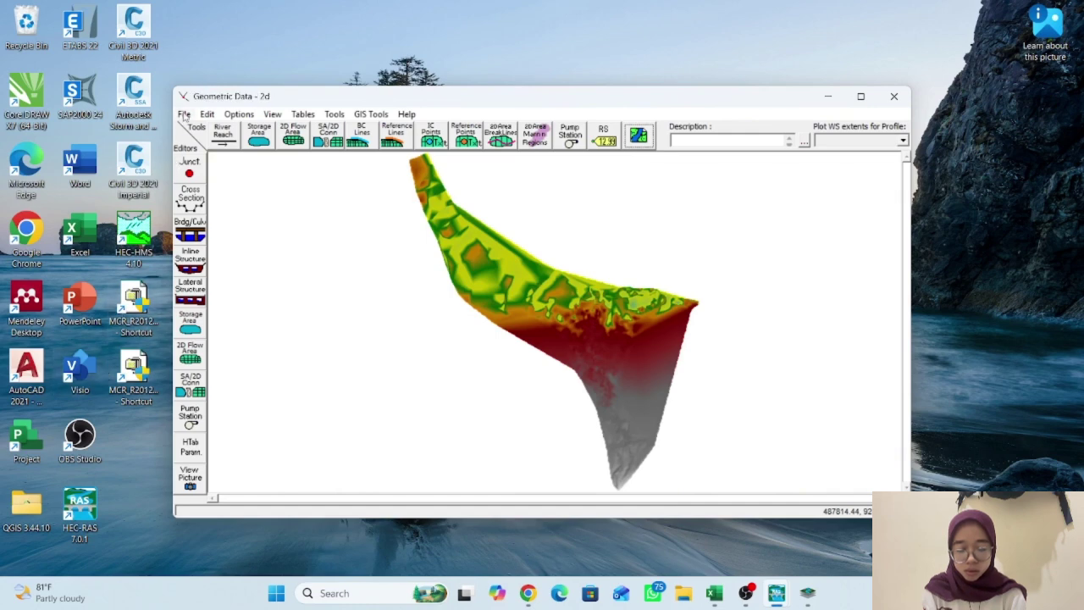
{"action": "left_click", "coordinate": [183, 114]}
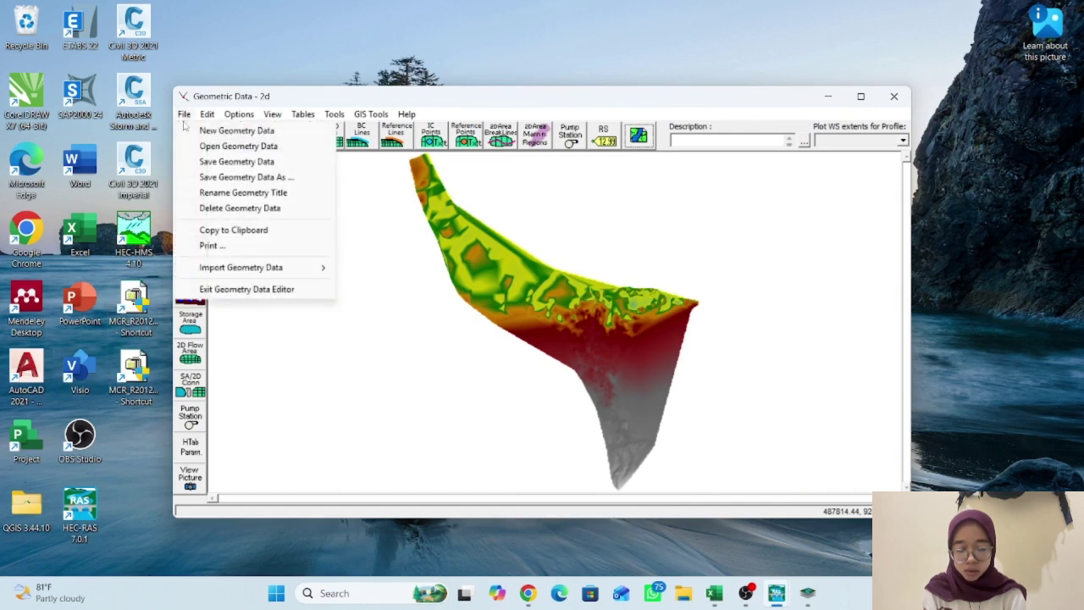
{"action": "left_click", "coordinate": [214, 161]}
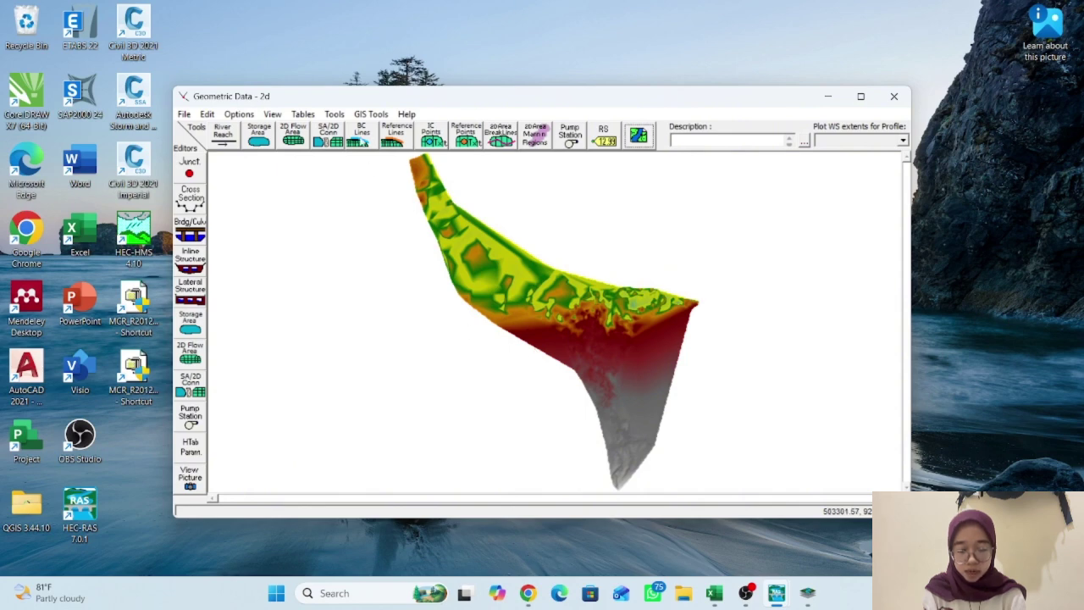
Draw a 2D flow area just inside the terrain boundary, with a perimeter of about 96 km, and name it rawpen flow
{"action": "left_click", "coordinate": [362, 136]}
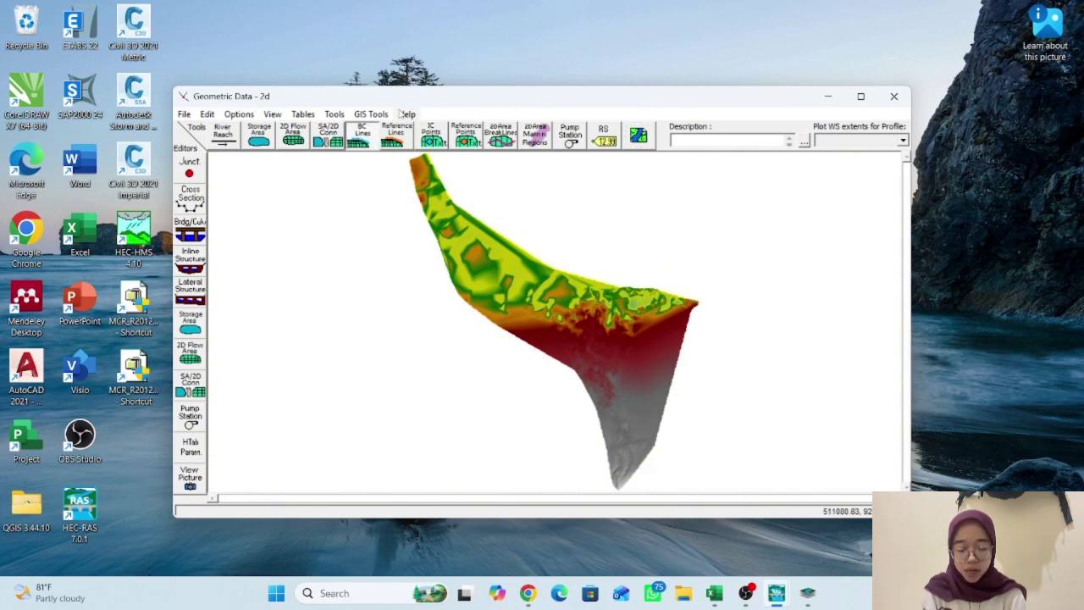
{"action": "left_click", "coordinate": [362, 137]}
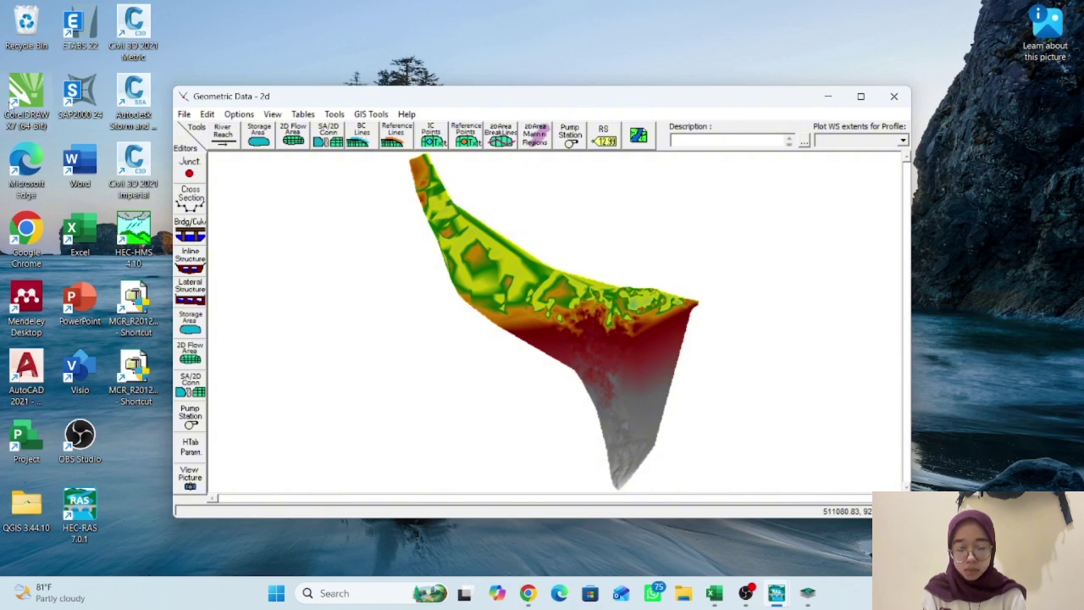
{"action": "left_click", "coordinate": [296, 138]}
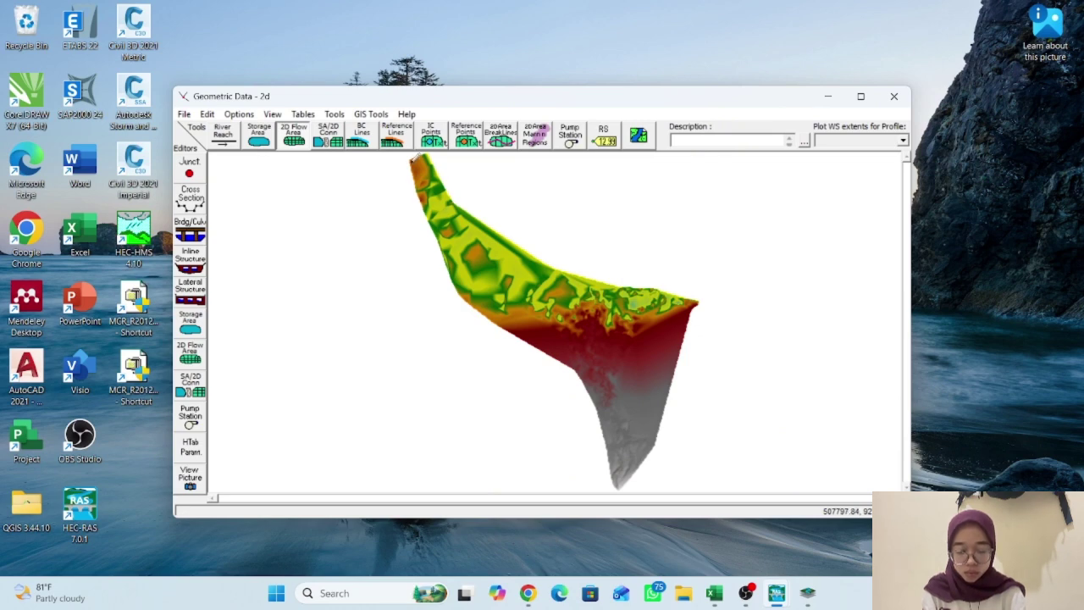
{"action": "left_click", "coordinate": [415, 157]}
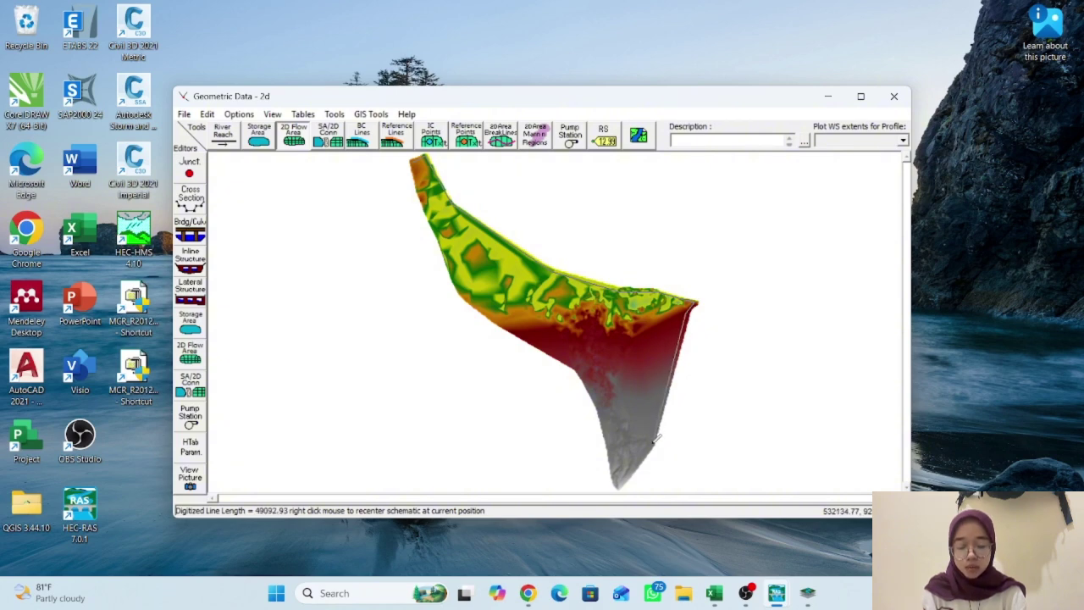
{"action": "left_click", "coordinate": [653, 442]}
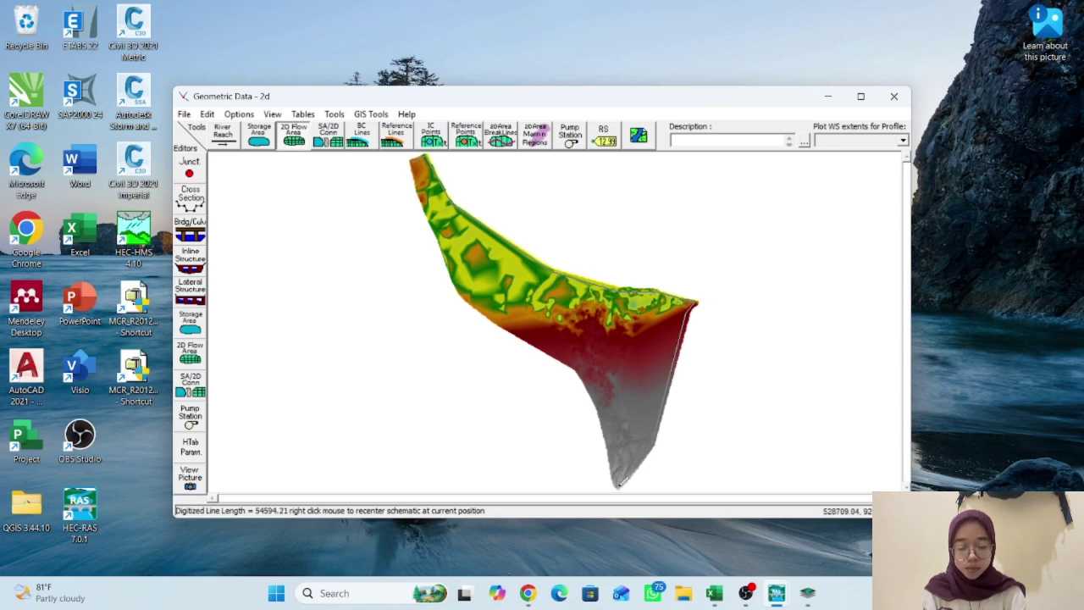
{"action": "left_click", "coordinate": [618, 475]}
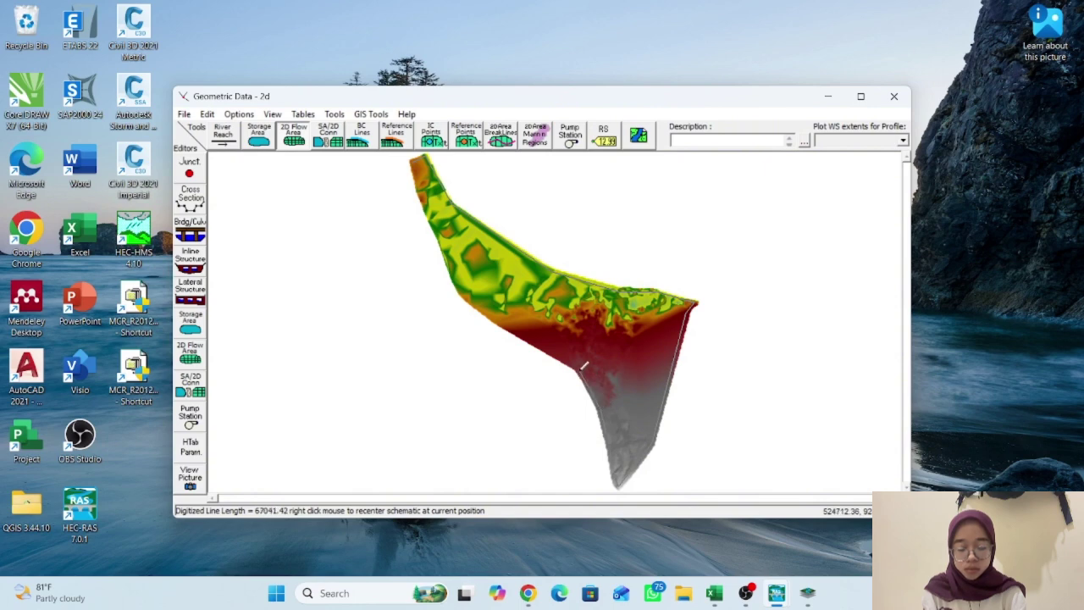
{"action": "left_click", "coordinate": [580, 363]}
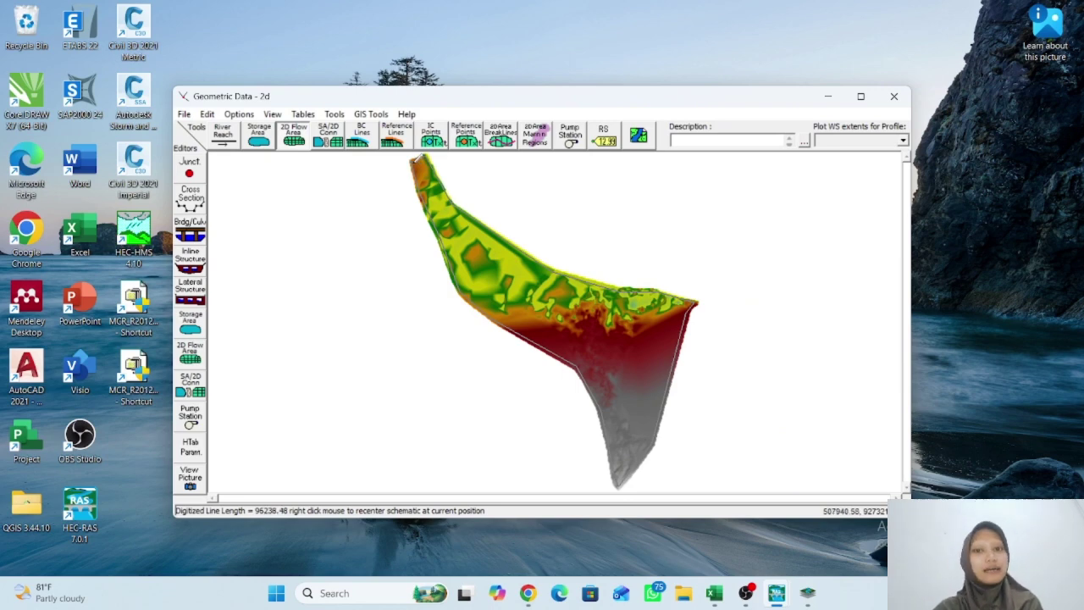
{"action": "scroll", "coordinate": [416, 159], "scroll_direction": "up", "scroll_amount": 2}
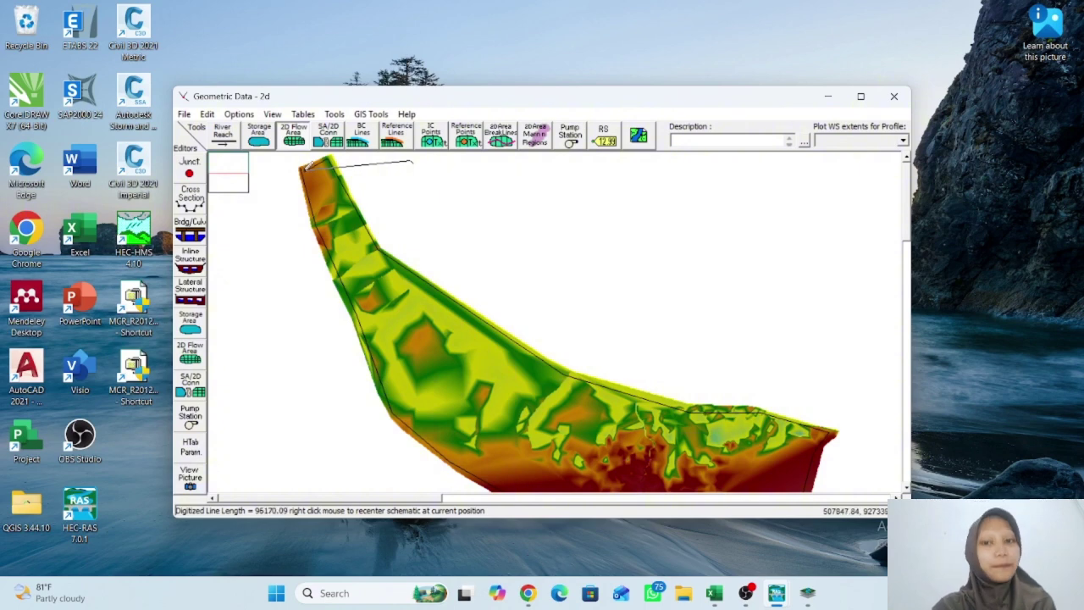
{"action": "double_click", "coordinate": [412, 161]}
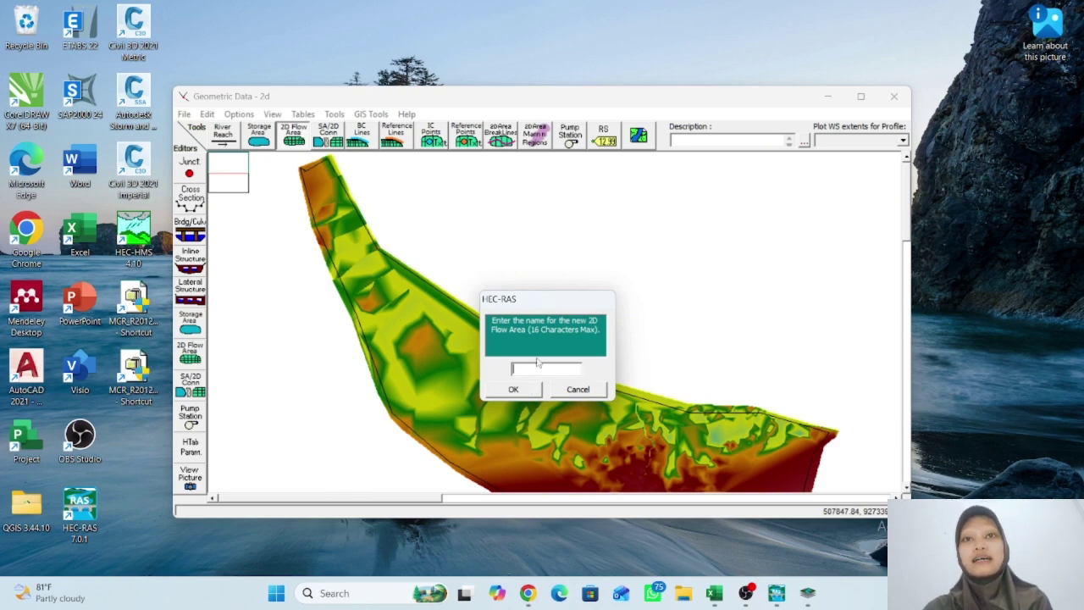
{"action": "type", "text": "rawpen"}
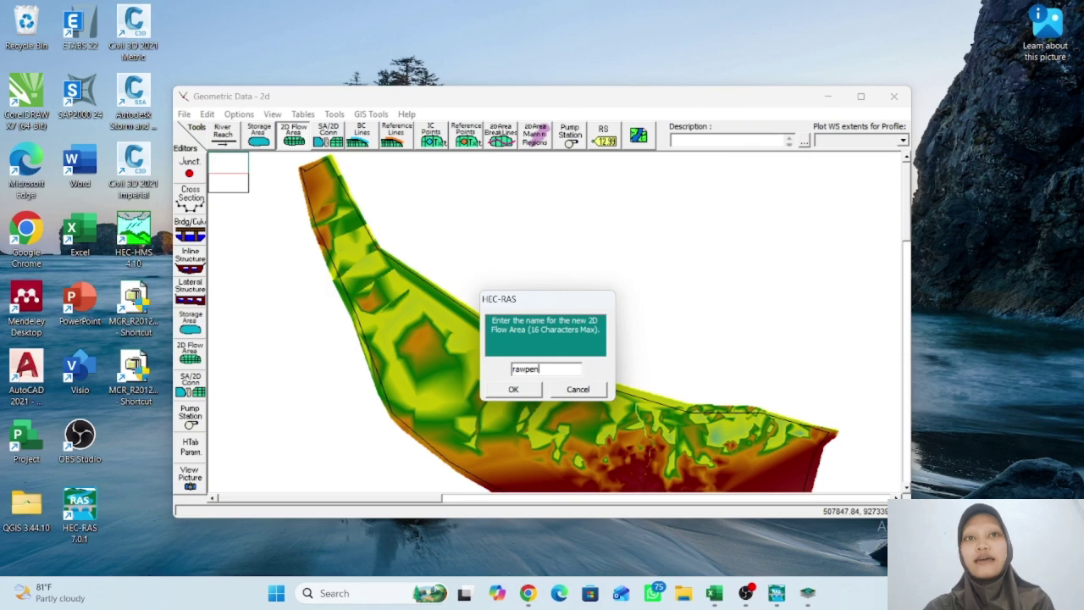
{"action": "type", "text": " flow"}
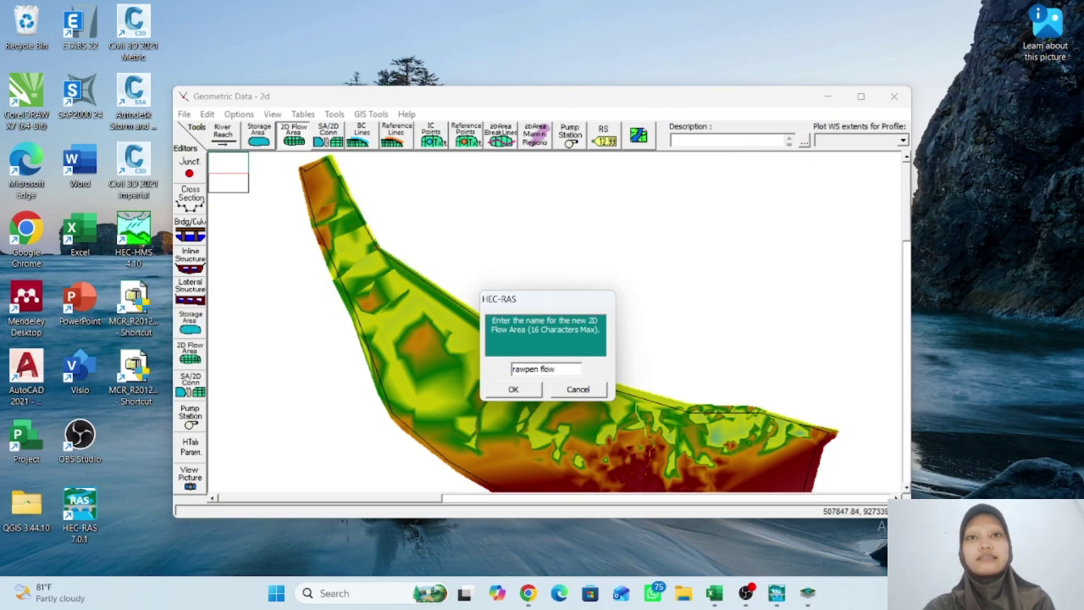
{"action": "left_click", "coordinate": [523, 392]}
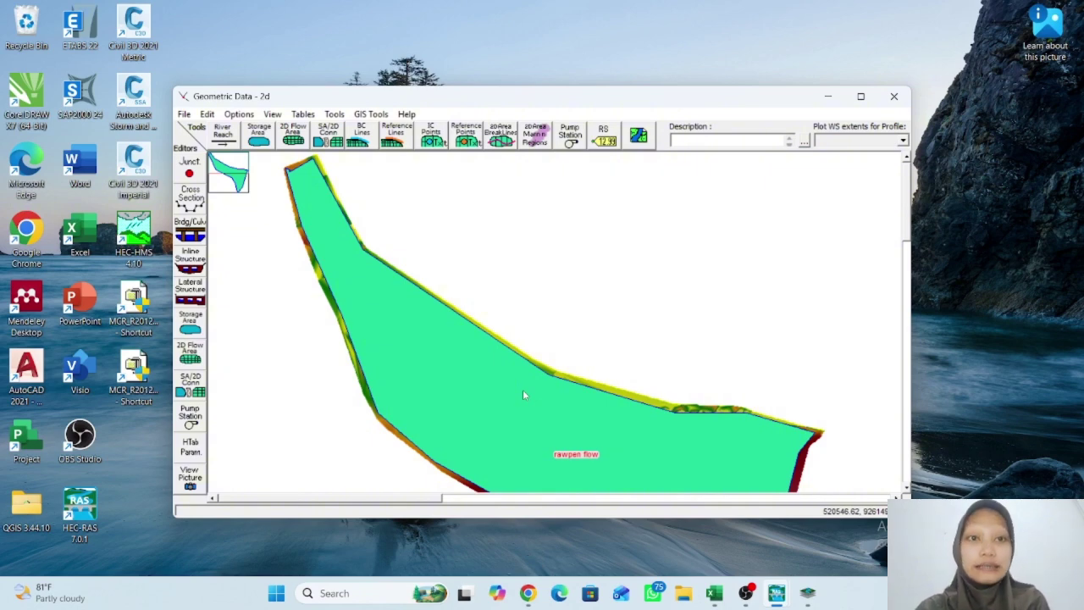
Generate computation points for the rawpen flow area with Spacing DX 100 and Spacing DY 100, keeping the optional shifts at 0
{"action": "scroll", "coordinate": [602, 386], "scroll_direction": "down", "scroll_amount": 2}
{"action": "scroll", "coordinate": [582, 392], "scroll_direction": "up", "scroll_amount": 2}
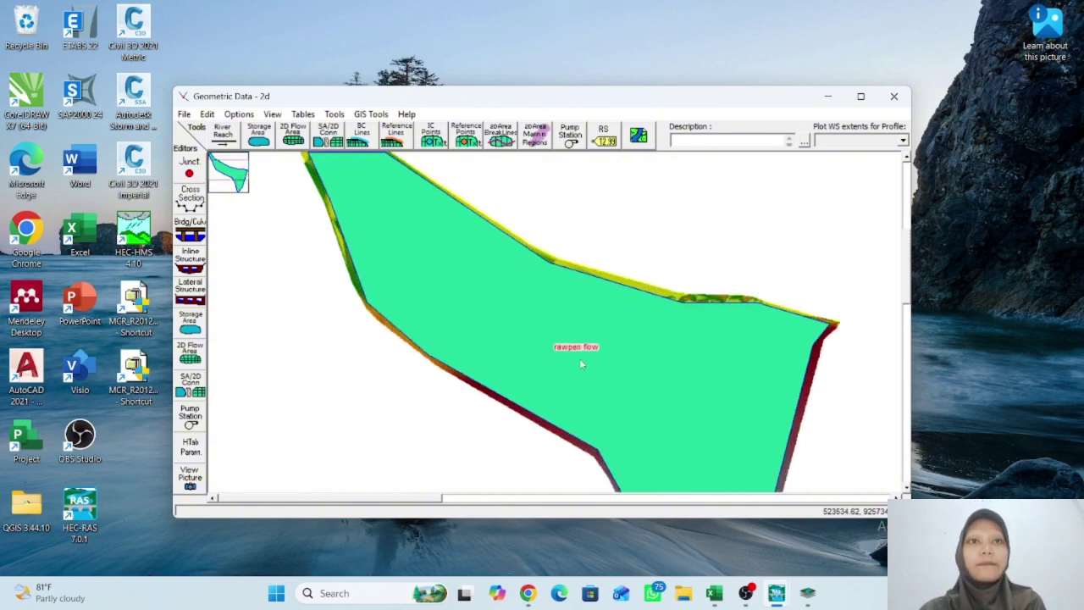
{"action": "right_click", "coordinate": [578, 343]}
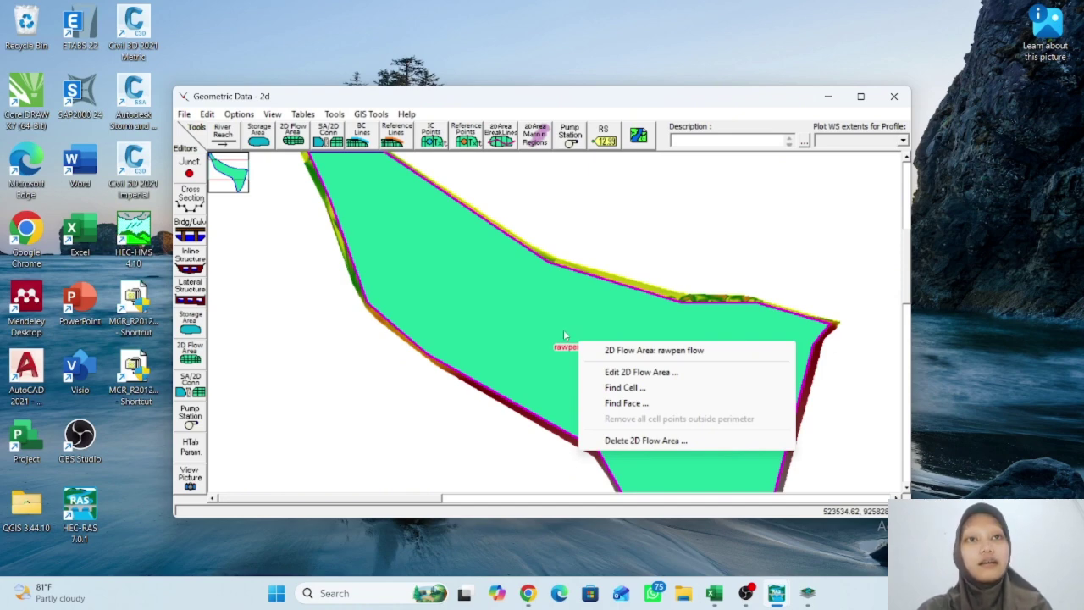
{"action": "right_click", "coordinate": [555, 323]}
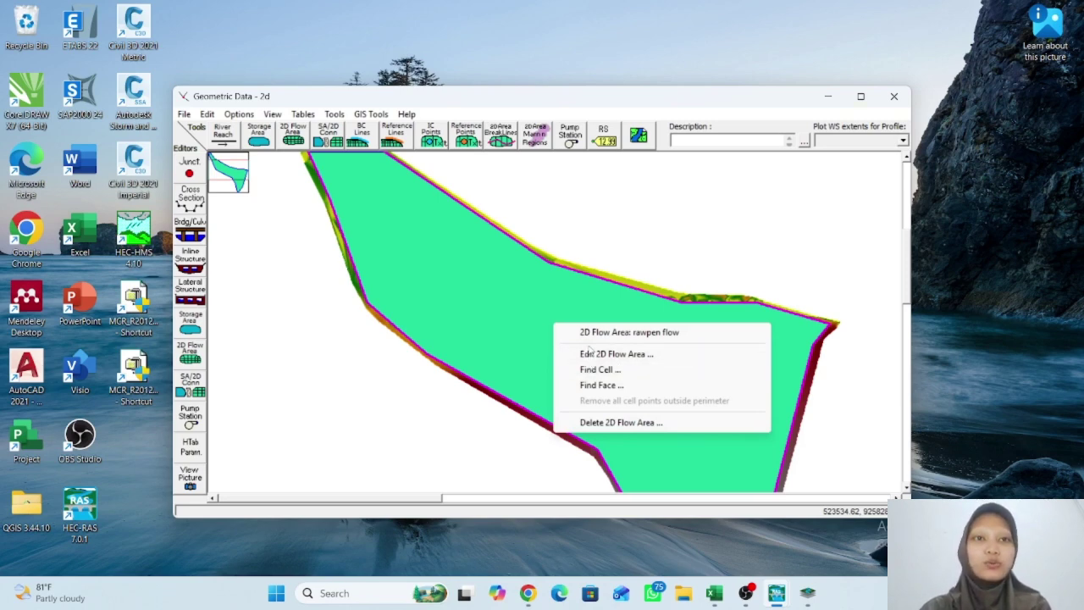
{"action": "left_click", "coordinate": [617, 356]}
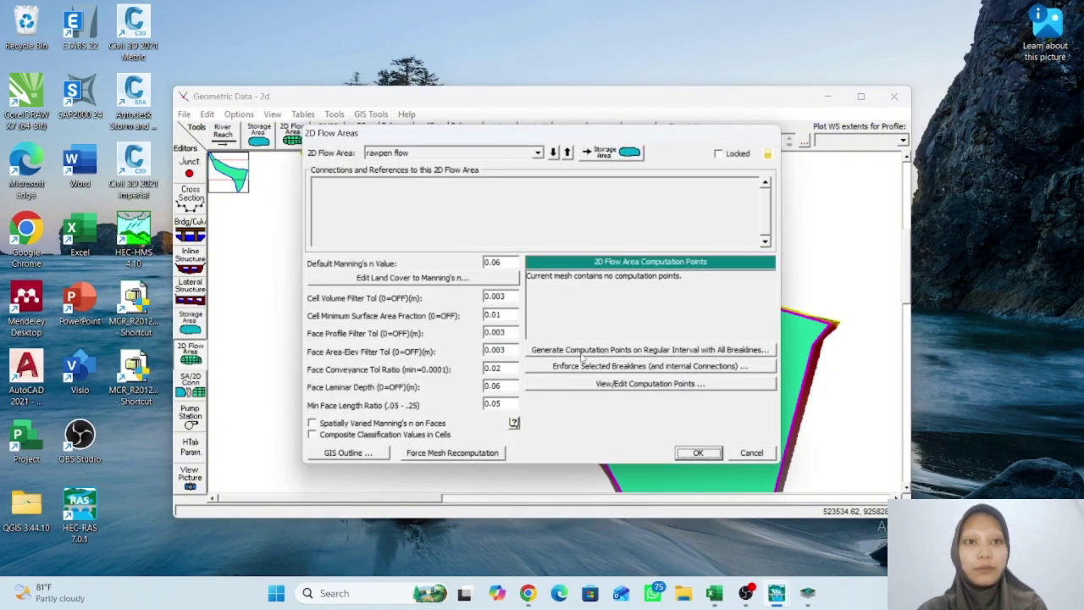
{"action": "left_click", "coordinate": [579, 350]}
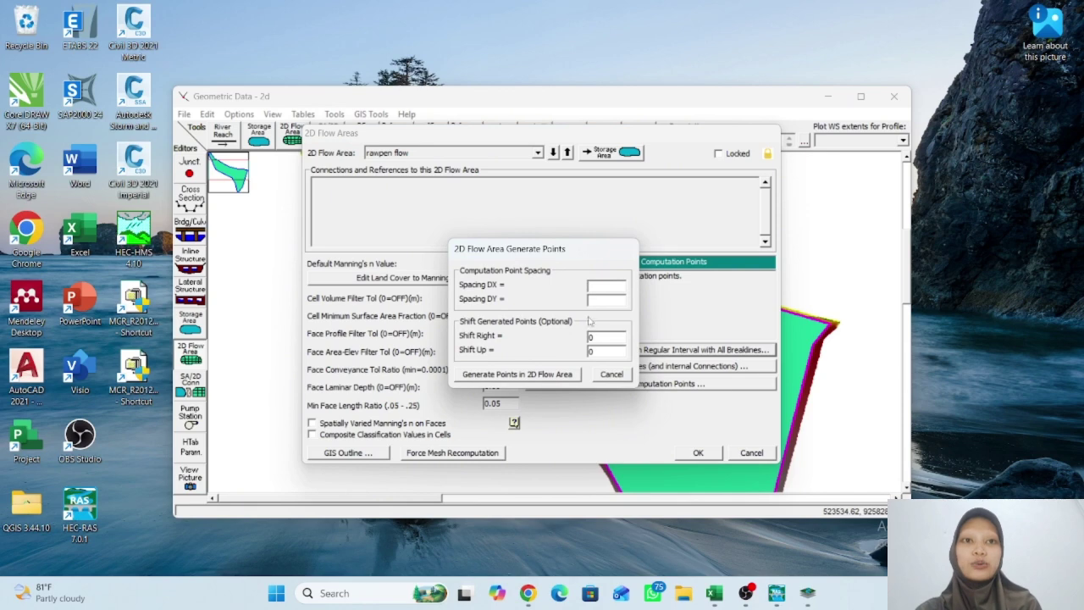
{"action": "type", "text": "100"}
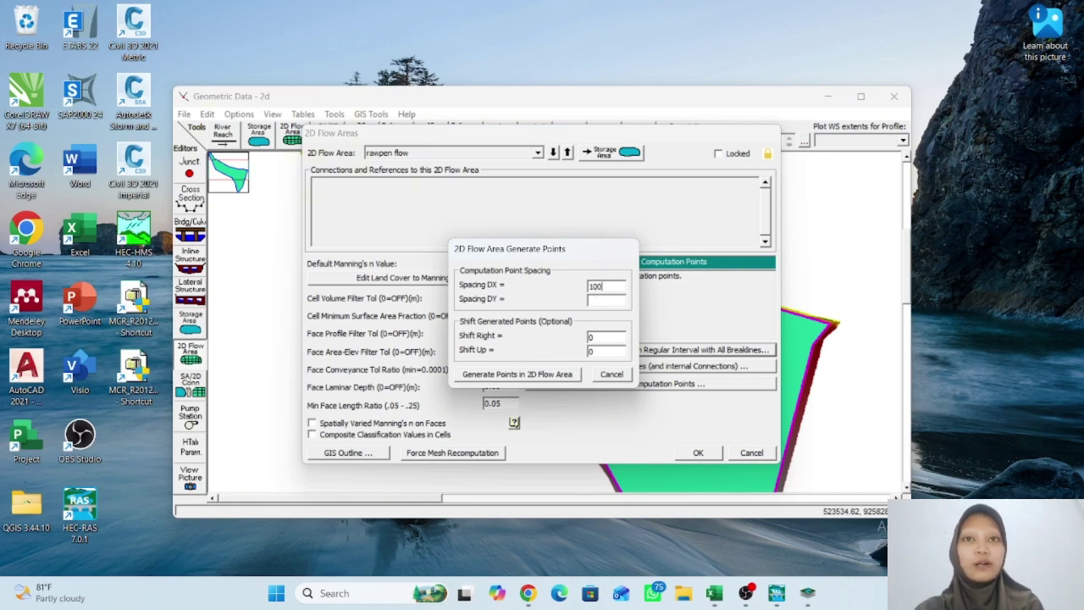
{"action": "key", "text": "Tab"}
{"action": "type", "text": "100"}
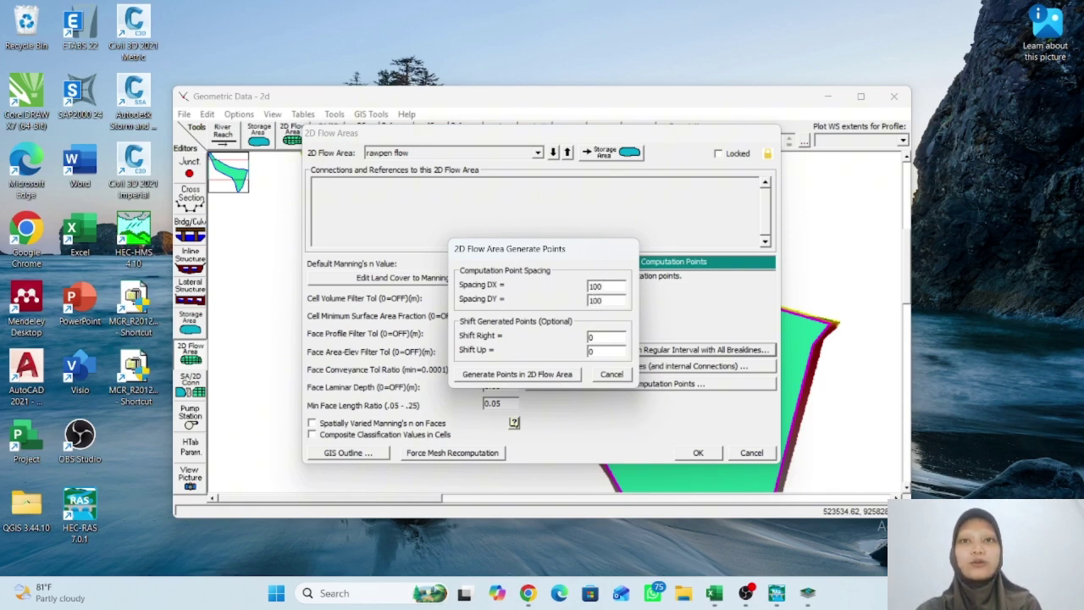
{"action": "left_click", "coordinate": [561, 376]}
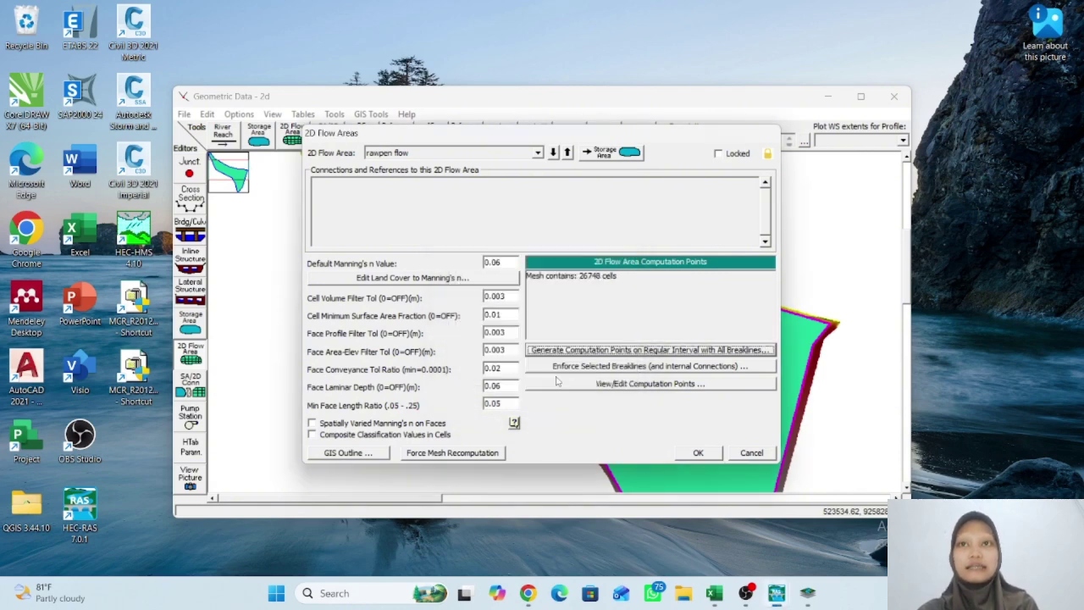
{"action": "left_click", "coordinate": [697, 454]}
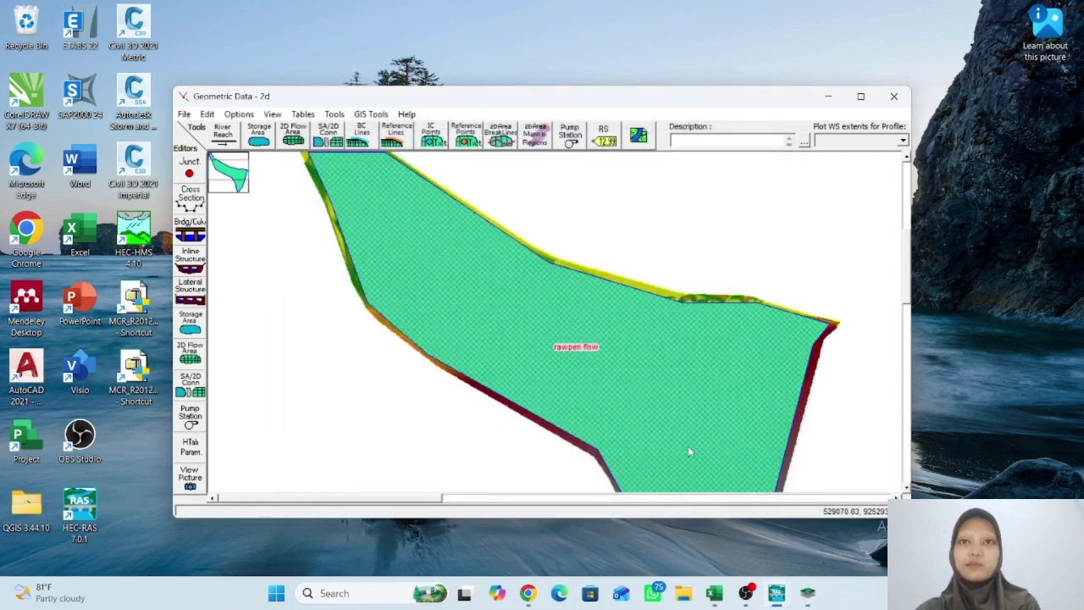
Draw a boundary condition line about 870 m long across the southern tip of the rawpen flow area and name it sungai 1
{"action": "scroll", "coordinate": [595, 377], "scroll_direction": "down", "scroll_amount": 4}
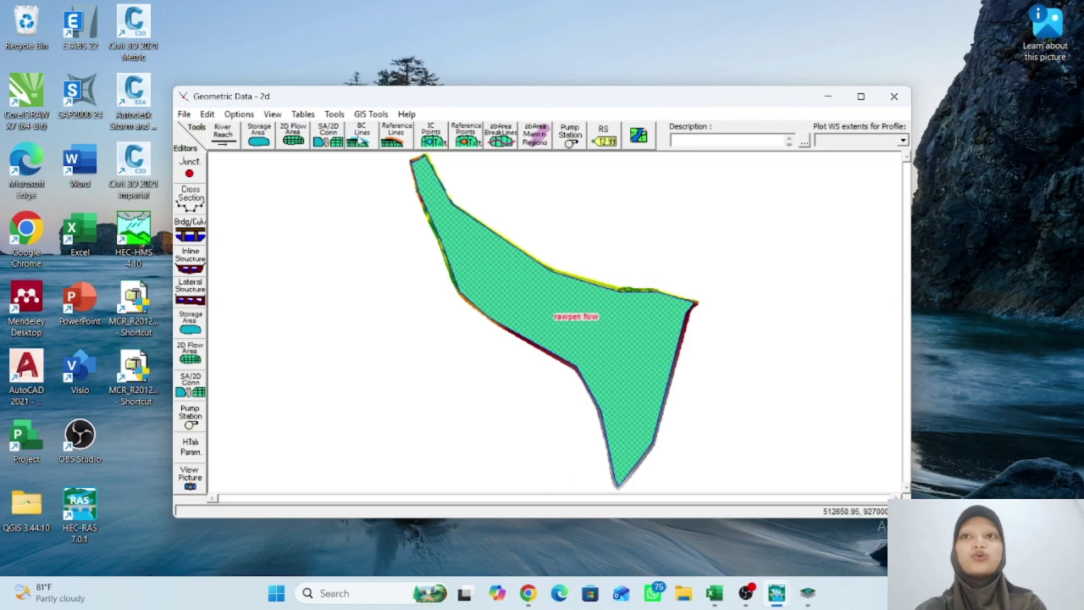
{"action": "left_click", "coordinate": [359, 141]}
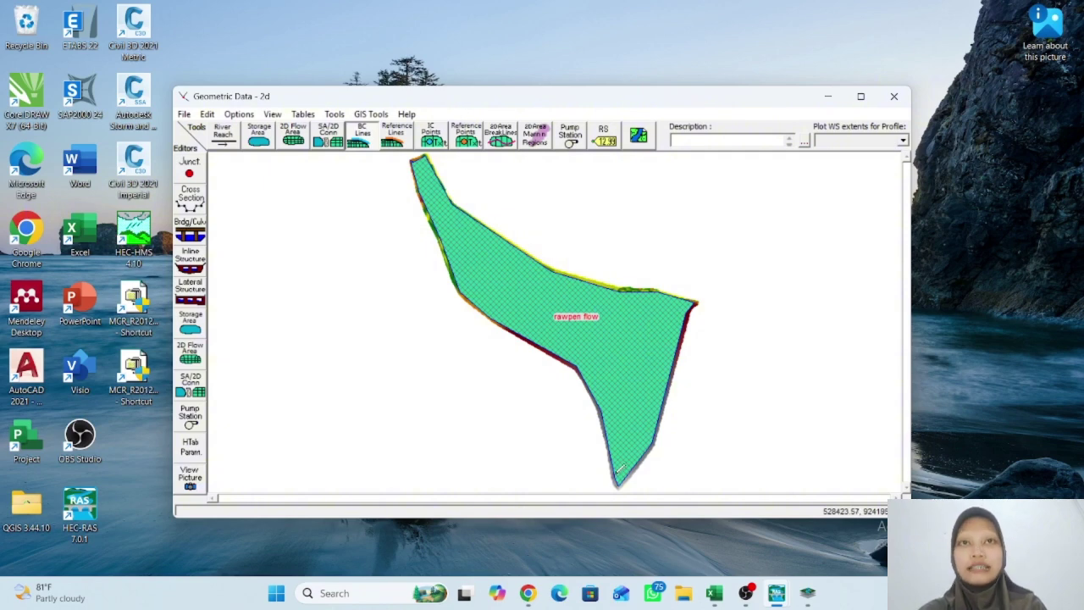
{"action": "left_click", "coordinate": [620, 467]}
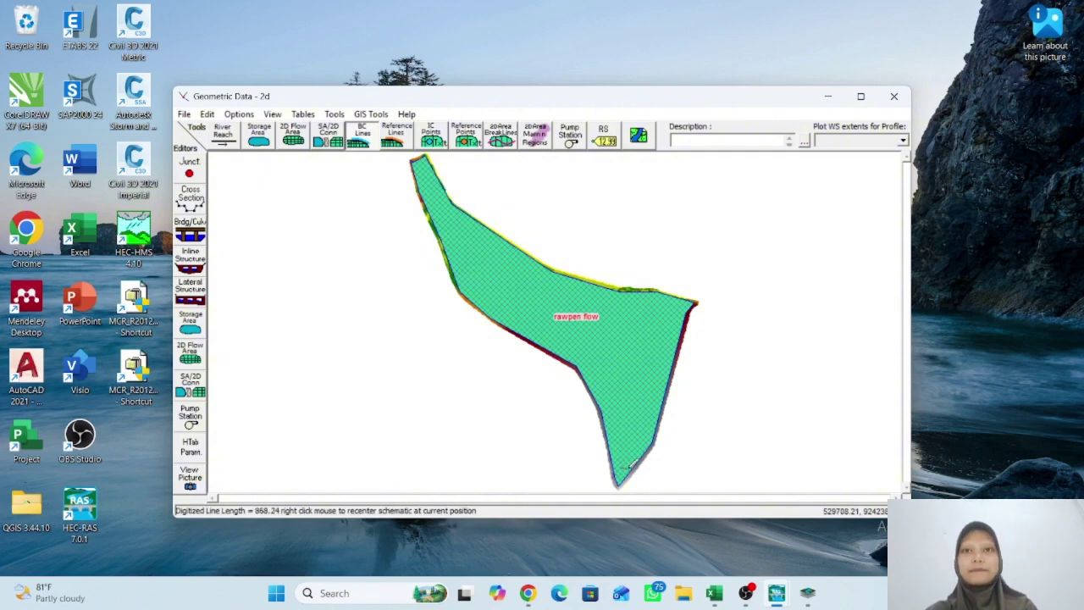
{"action": "left_click", "coordinate": [628, 465]}
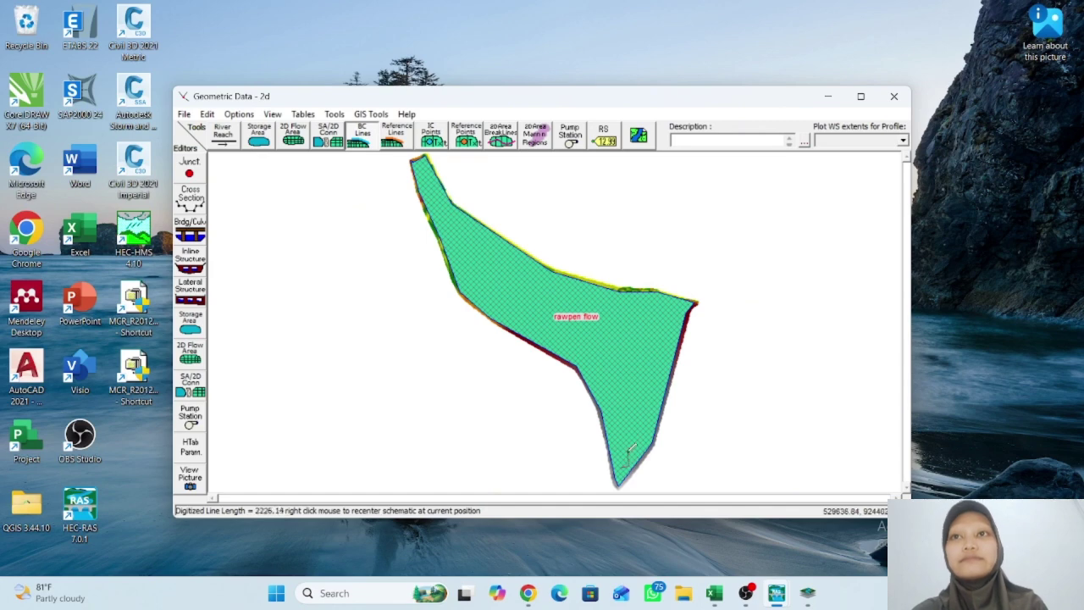
{"action": "double_click", "coordinate": [630, 464]}
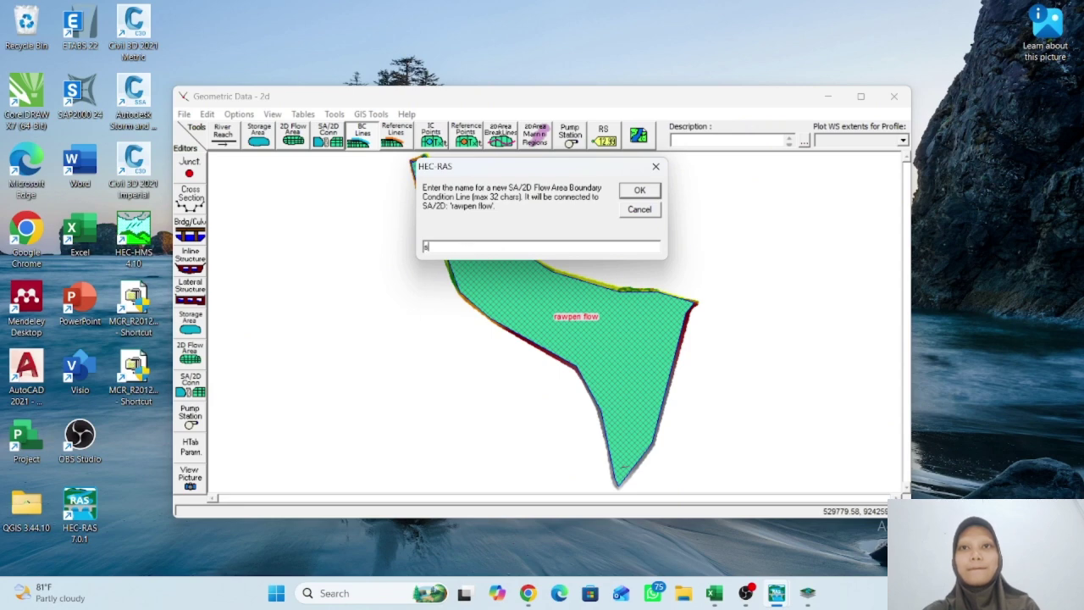
{"action": "type", "text": "sungai 1"}
{"action": "left_click", "coordinate": [639, 189]}
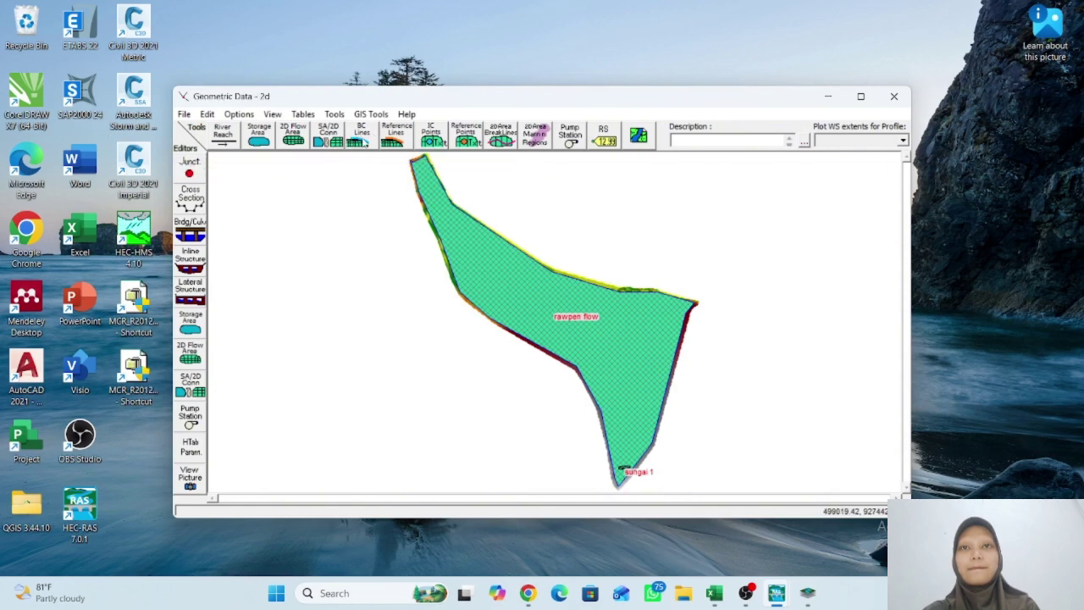
Draw a boundary condition line about 1.4 km long at the northeast corner of the rawpen flow area and name it sungai 2
{"action": "left_click", "coordinate": [362, 133]}
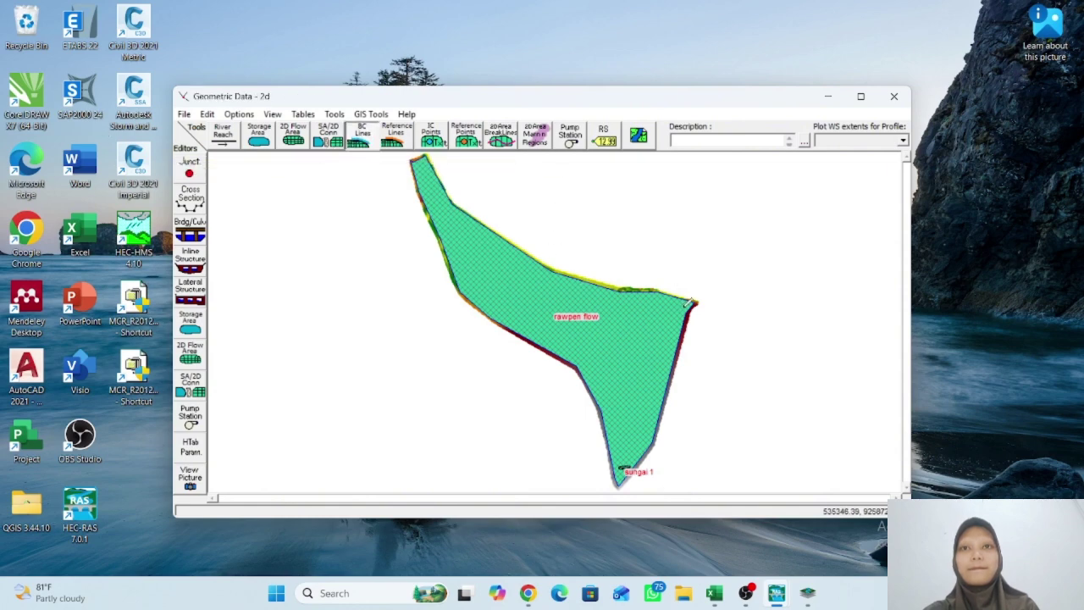
{"action": "left_click", "coordinate": [689, 303]}
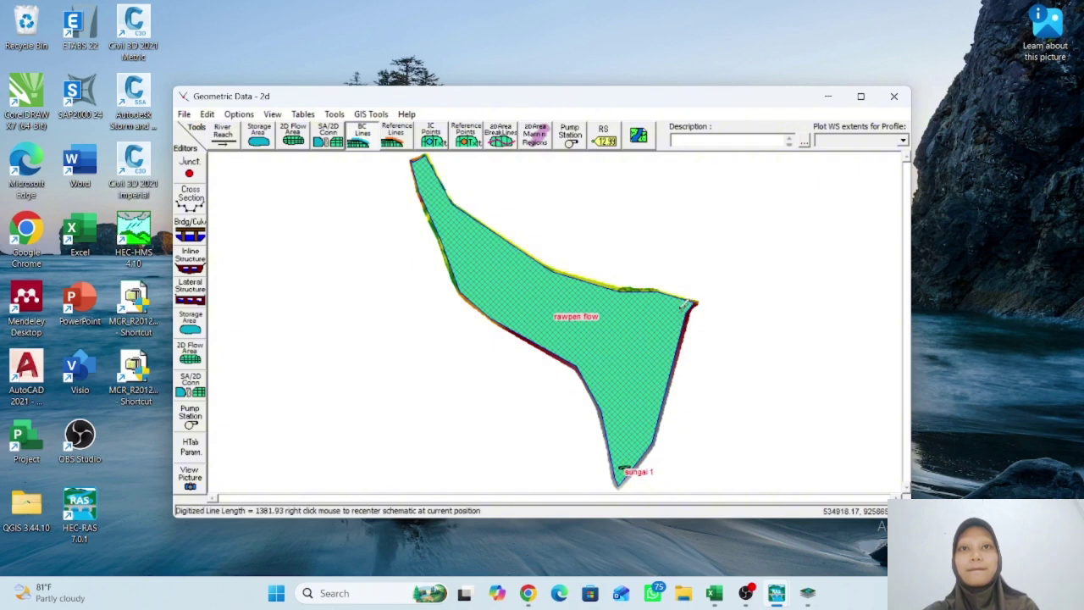
{"action": "double_click", "coordinate": [686, 304]}
{"action": "type", "text": "sun"}
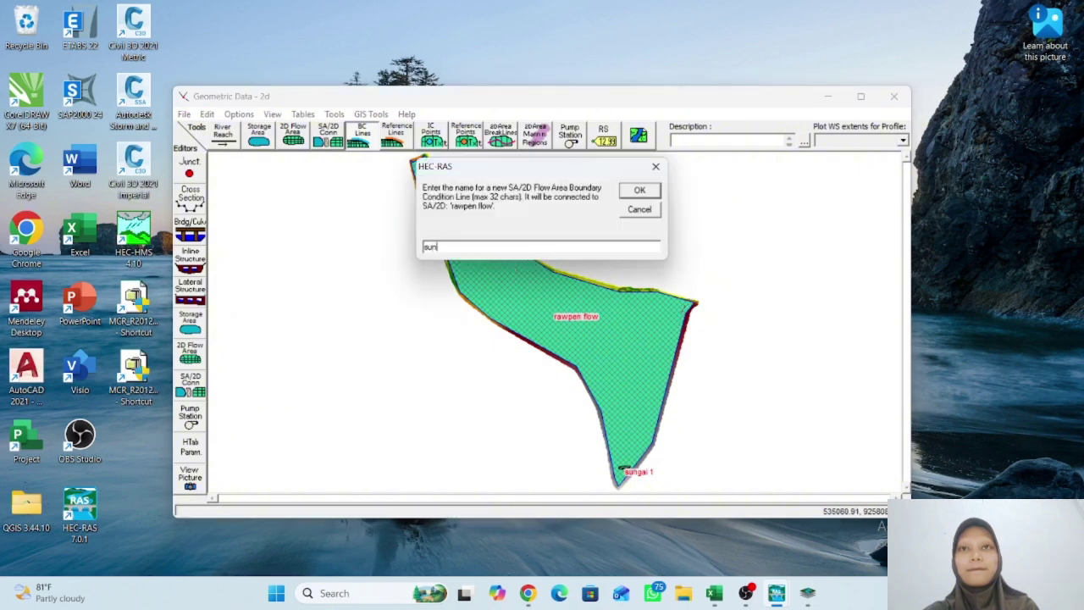
{"action": "type", "text": "gai 2"}
{"action": "left_click", "coordinate": [640, 191]}
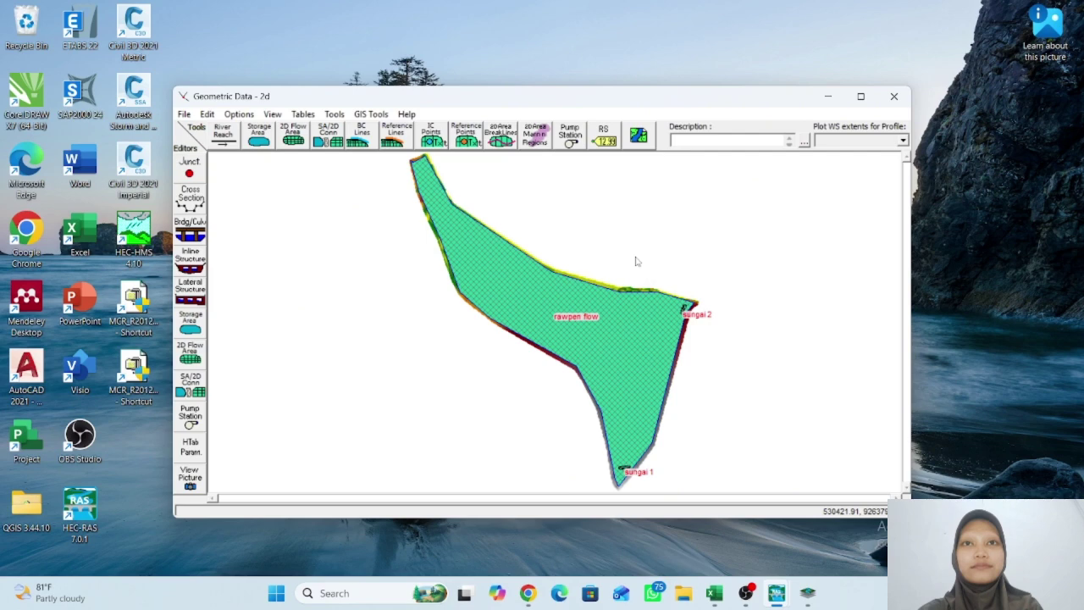
Save the geometry data with both river boundary condition lines
{"action": "left_click", "coordinate": [184, 114]}
{"action": "left_click", "coordinate": [184, 115]}
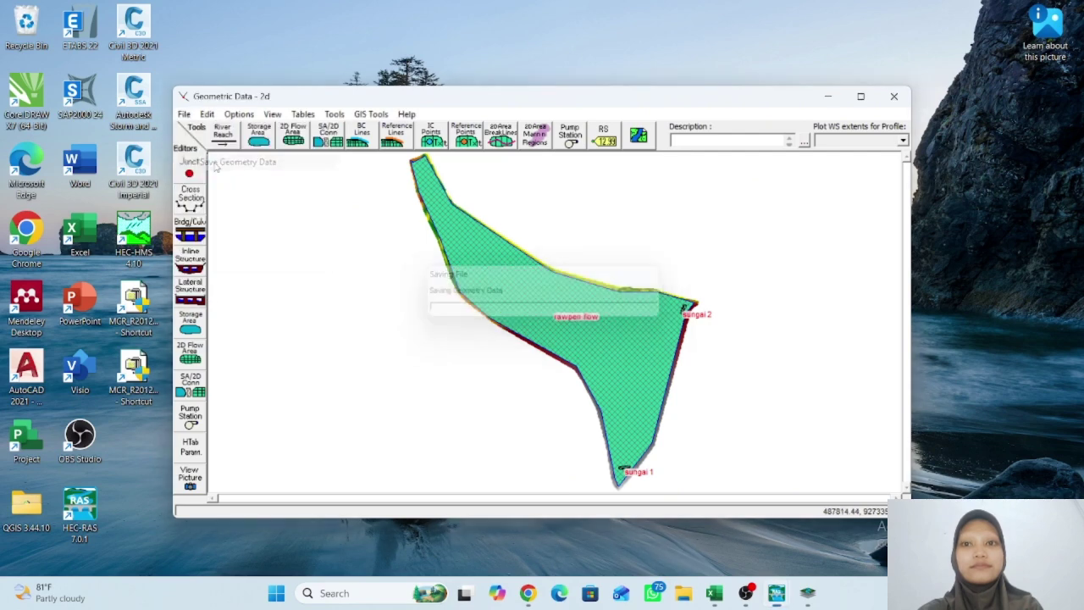
{"action": "left_click", "coordinate": [183, 114]}
{"action": "left_click", "coordinate": [184, 114]}
{"action": "left_click", "coordinate": [184, 114]}
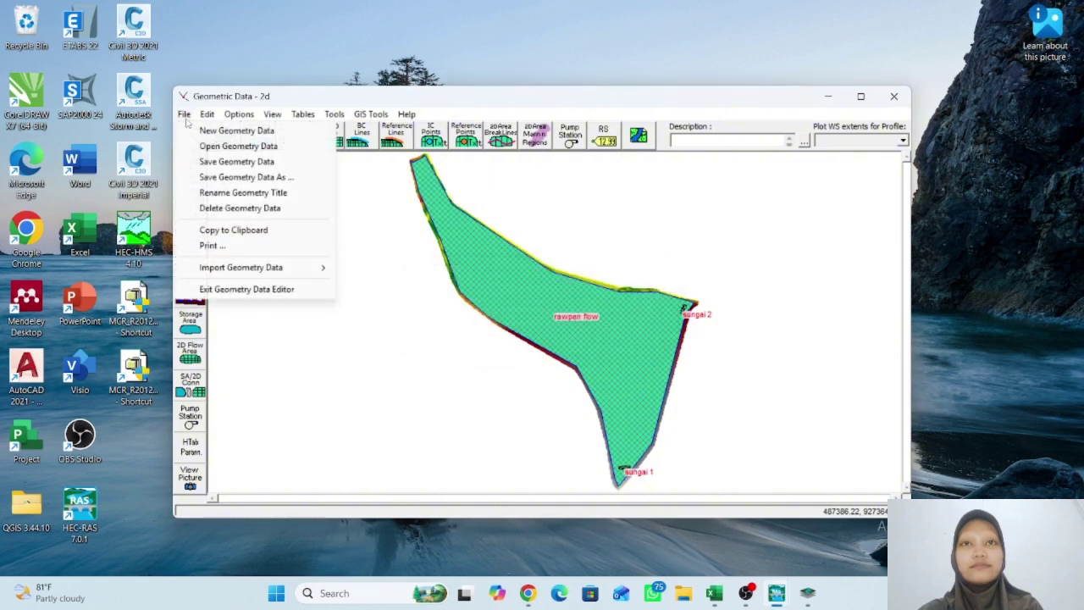
{"action": "left_click", "coordinate": [206, 162]}
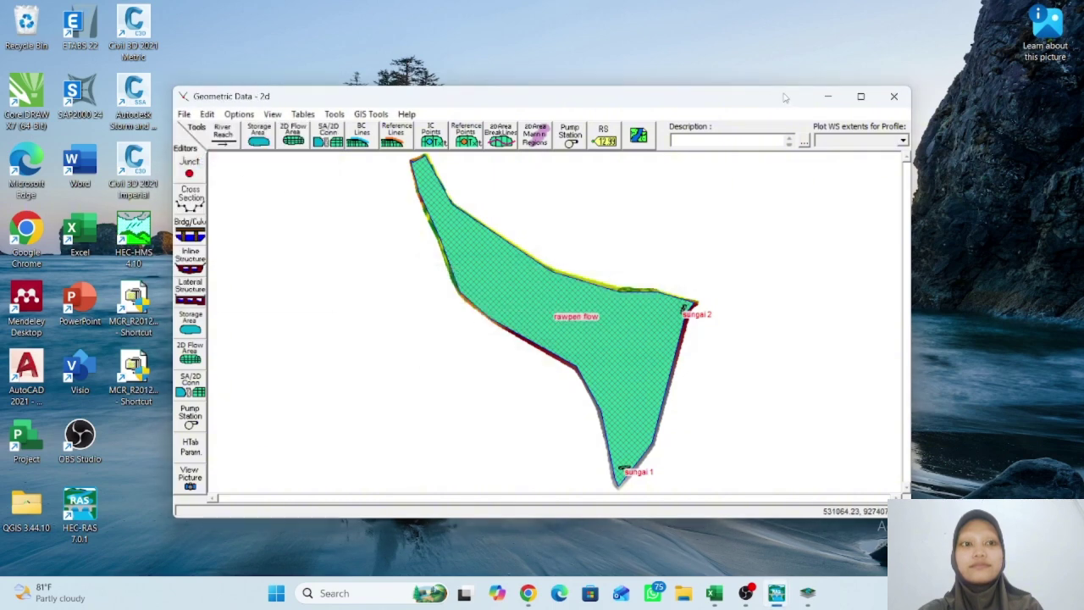
{"action": "mouse_move", "coordinate": [861, 98]}
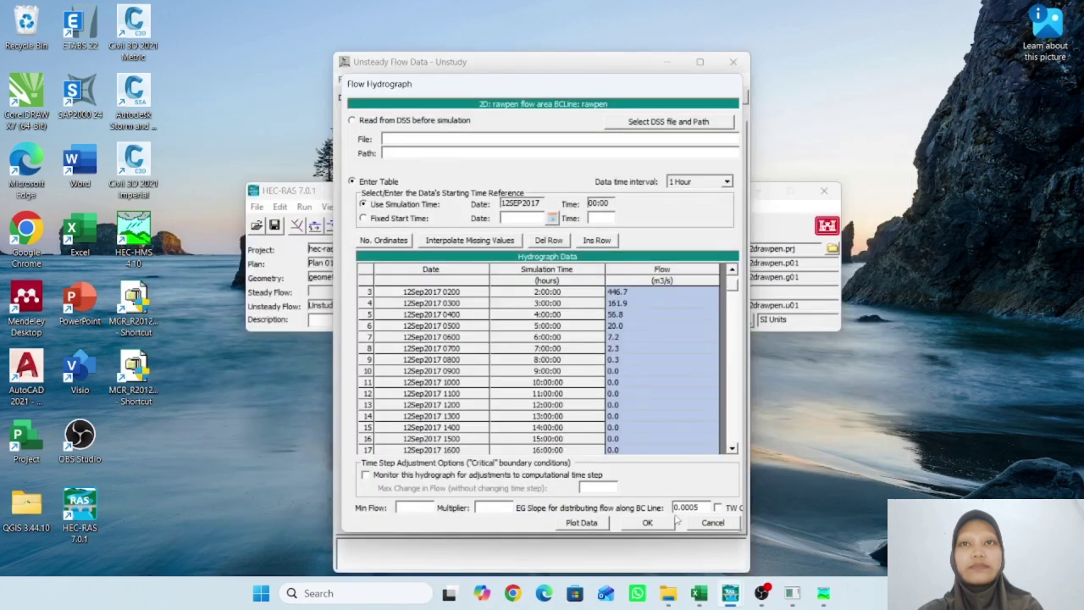
Accept the flow hydrograph for the rawpen boundary condition line, save the unsteady flow data and close its editor
{"action": "left_click", "coordinate": [657, 520]}
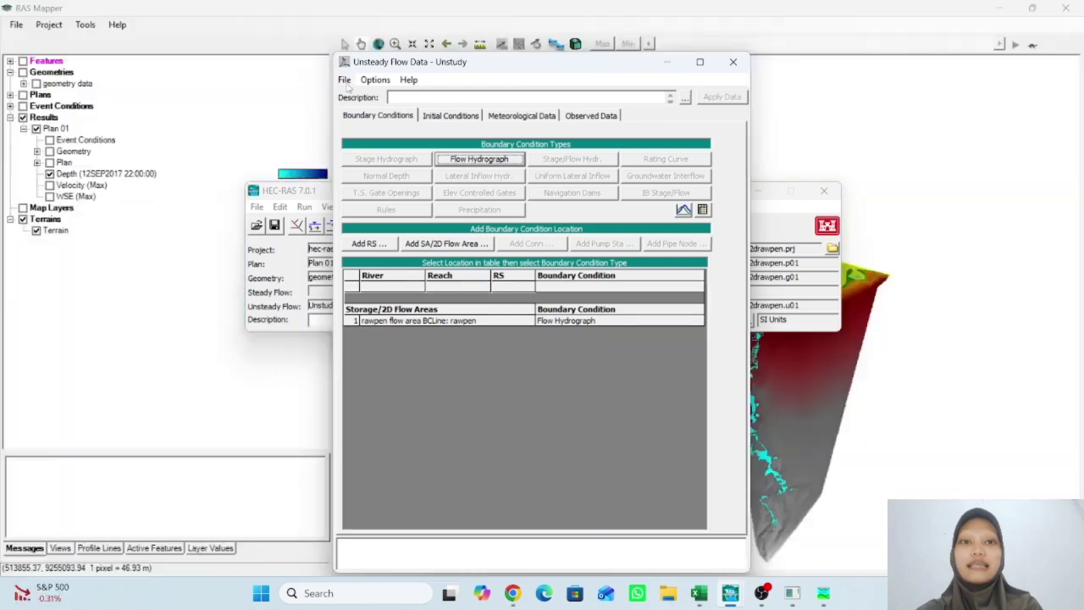
{"action": "left_click", "coordinate": [345, 80]}
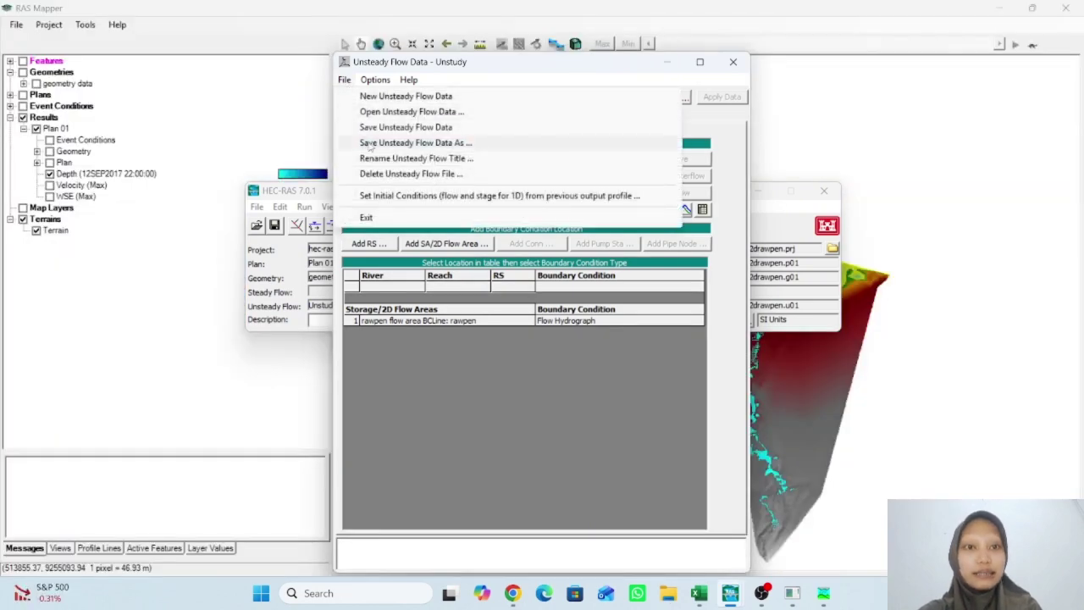
{"action": "left_click", "coordinate": [377, 127]}
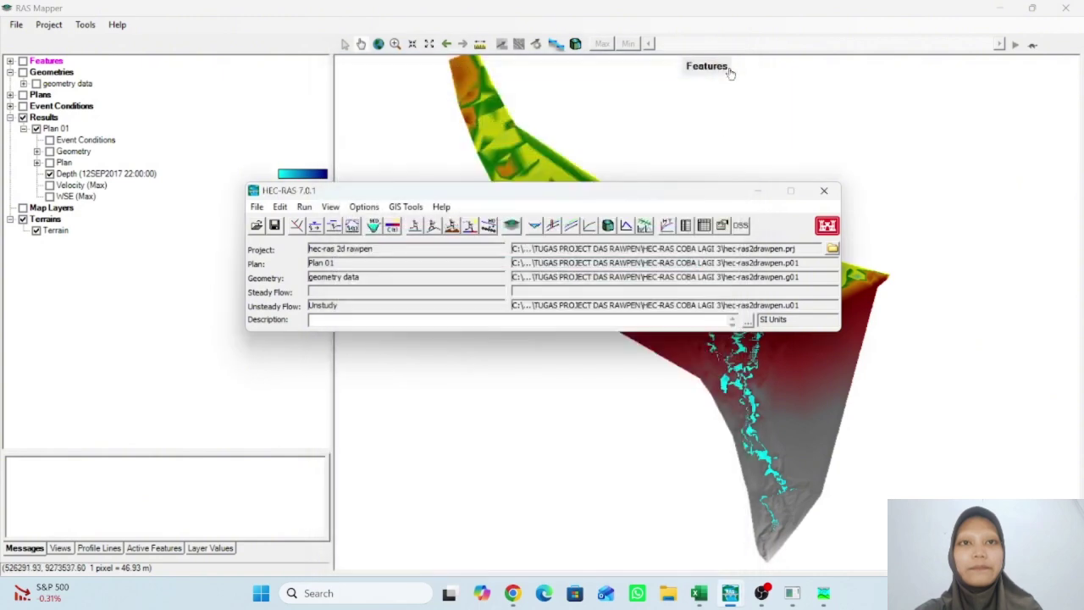
{"action": "left_click", "coordinate": [733, 62]}
Compute the unsteady flow analysis for Plan 01 using geometry data and Unstudy, and close the analysis windows
{"action": "left_click", "coordinate": [758, 191]}
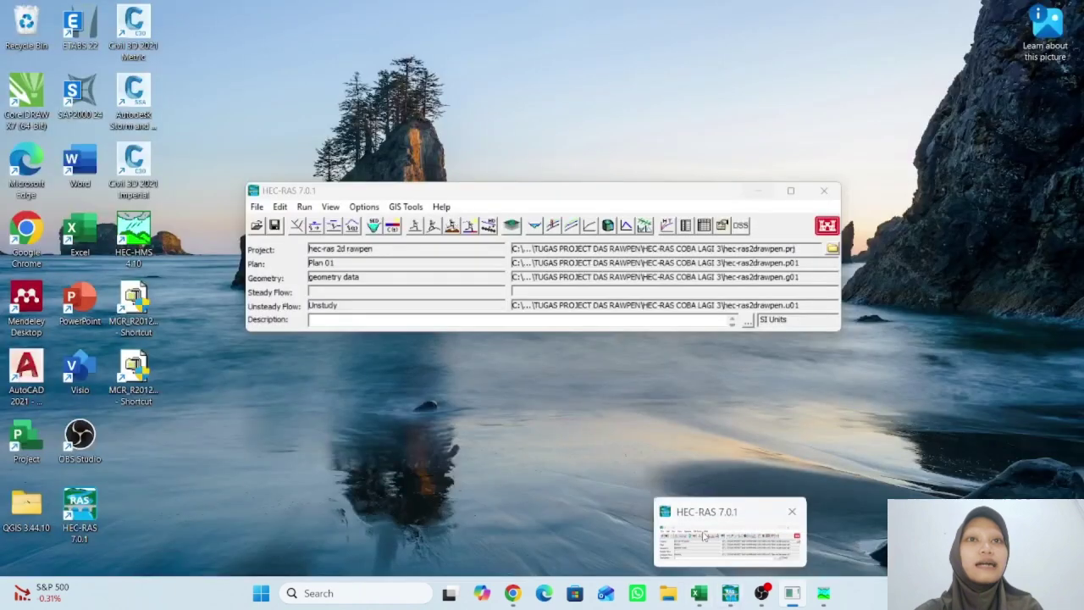
{"action": "left_click", "coordinate": [703, 536]}
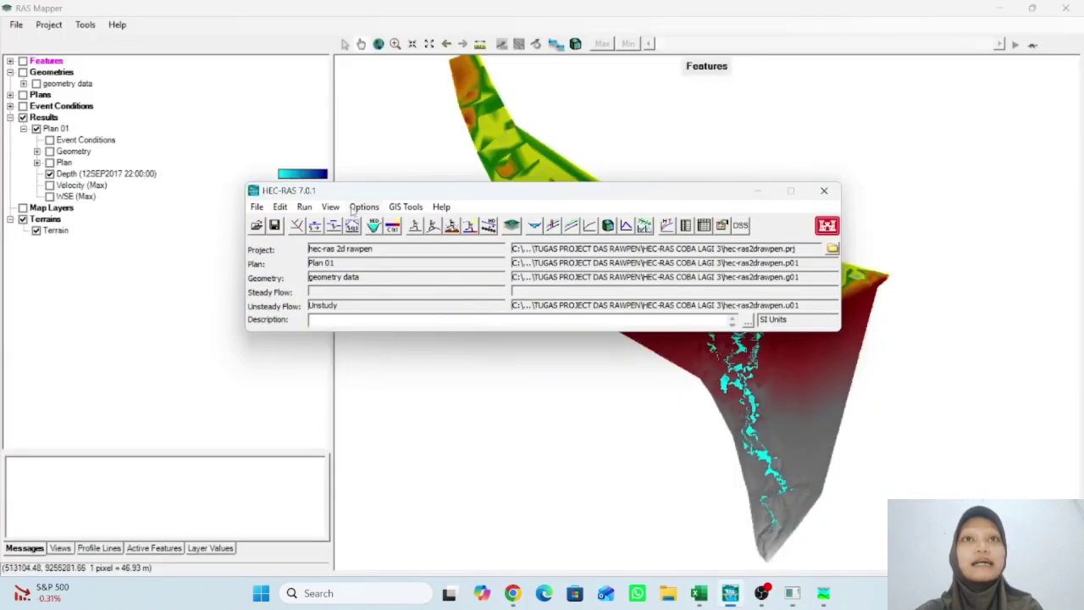
{"action": "left_click", "coordinate": [434, 226]}
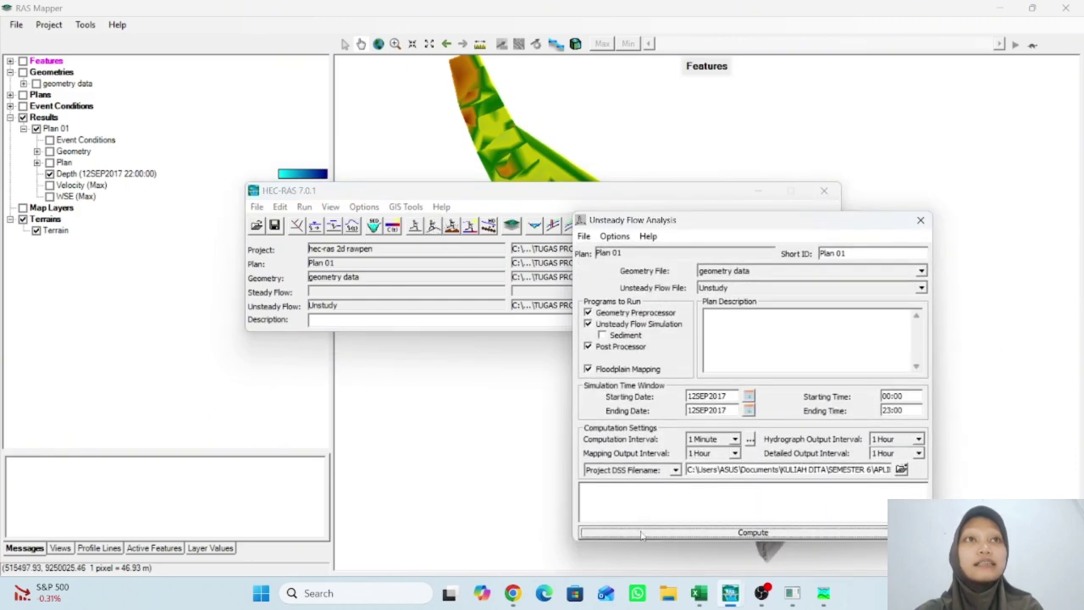
{"action": "left_click", "coordinate": [641, 533]}
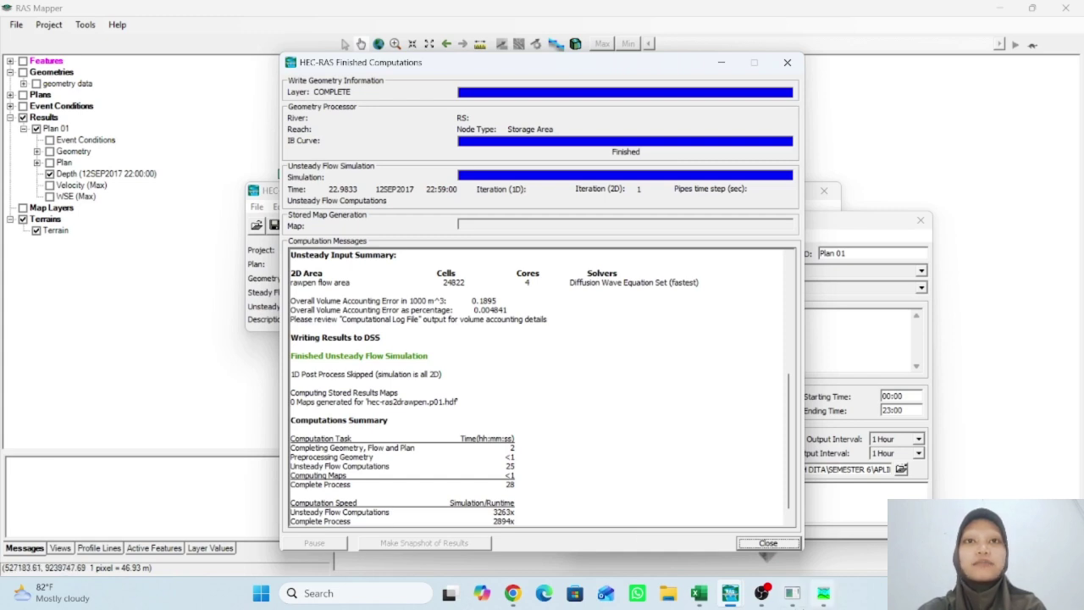
{"action": "left_click", "coordinate": [768, 543]}
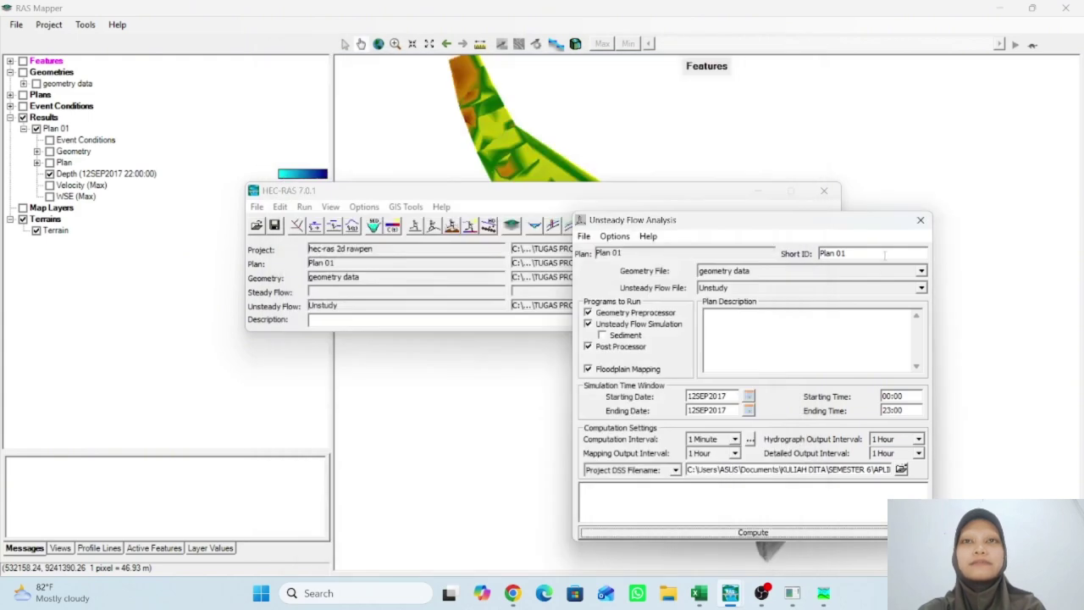
{"action": "left_click", "coordinate": [920, 220]}
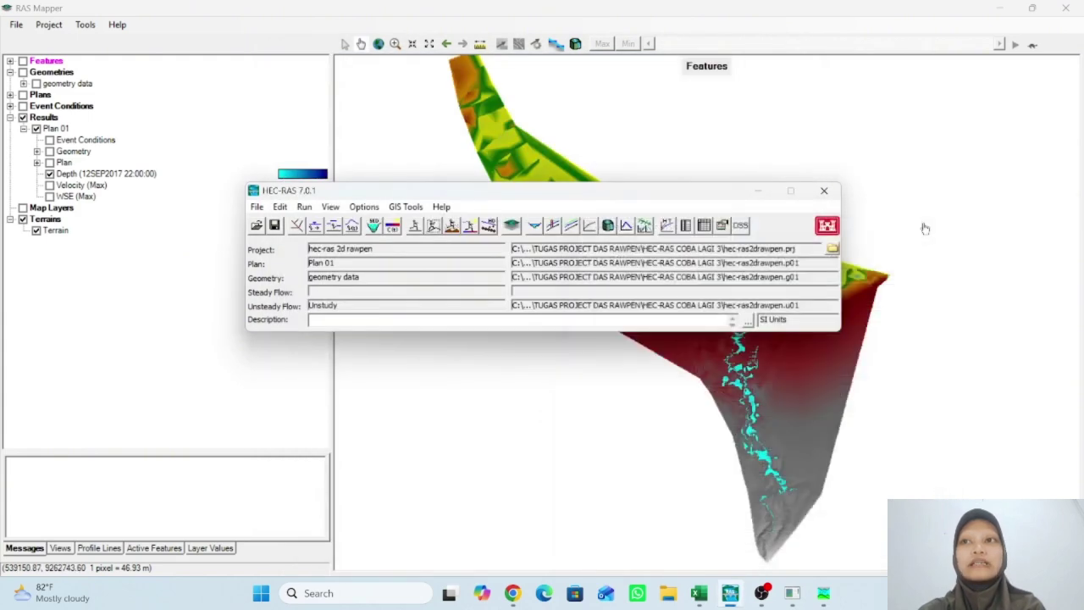
Animate the Plan 01 Depth results in RAS Mapper from the first time step, 12SEP2017 00:00:00, and replay the animation
{"action": "left_click", "coordinate": [760, 191]}
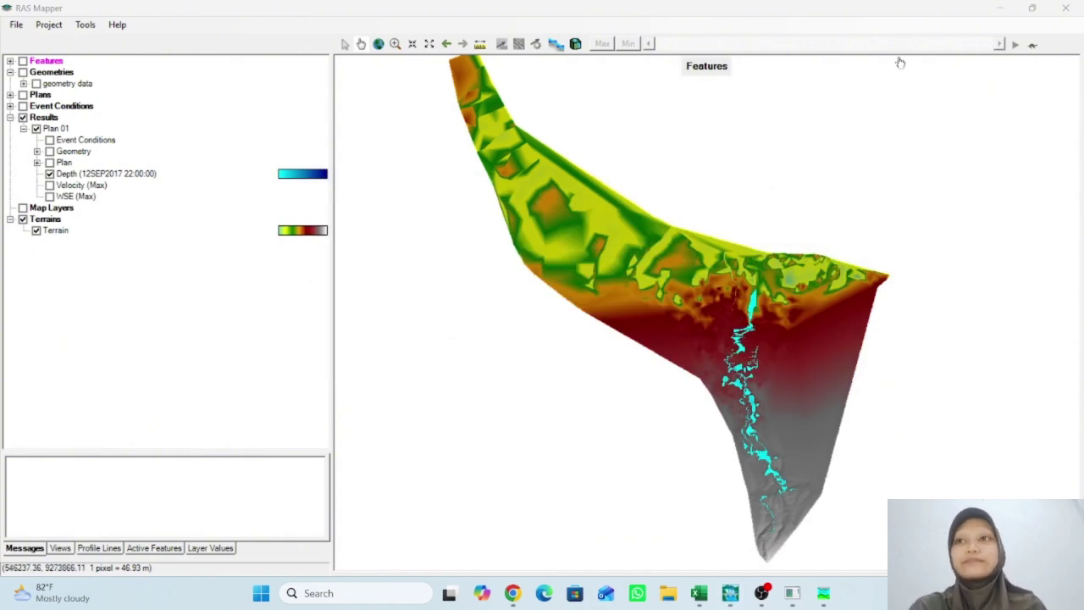
{"action": "left_click", "coordinate": [126, 175]}
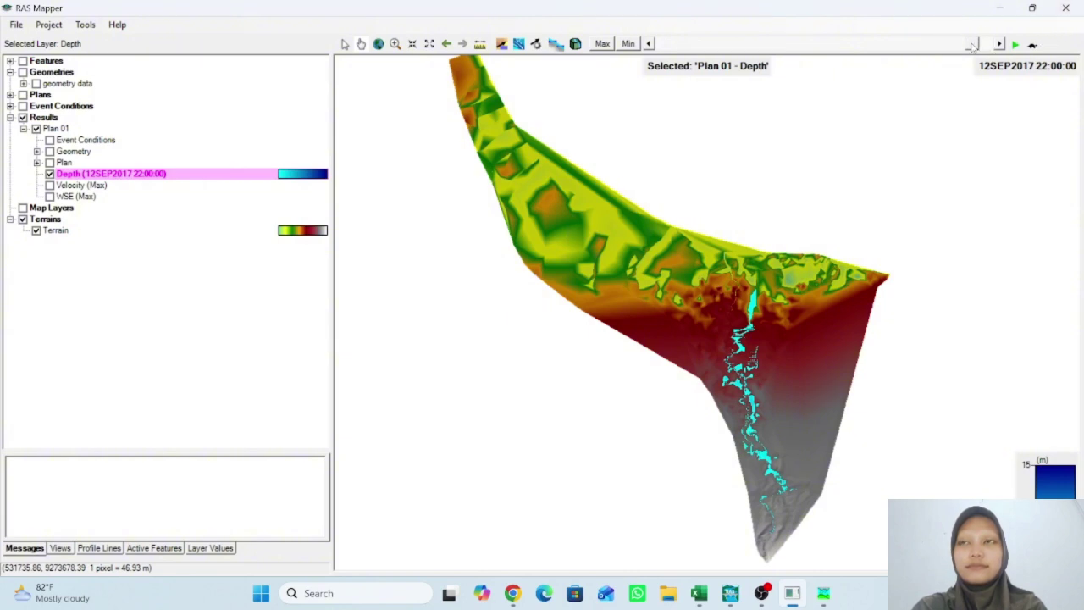
{"action": "left_click_drag", "start_coordinate": [974, 45], "coordinate": [604, 85]}
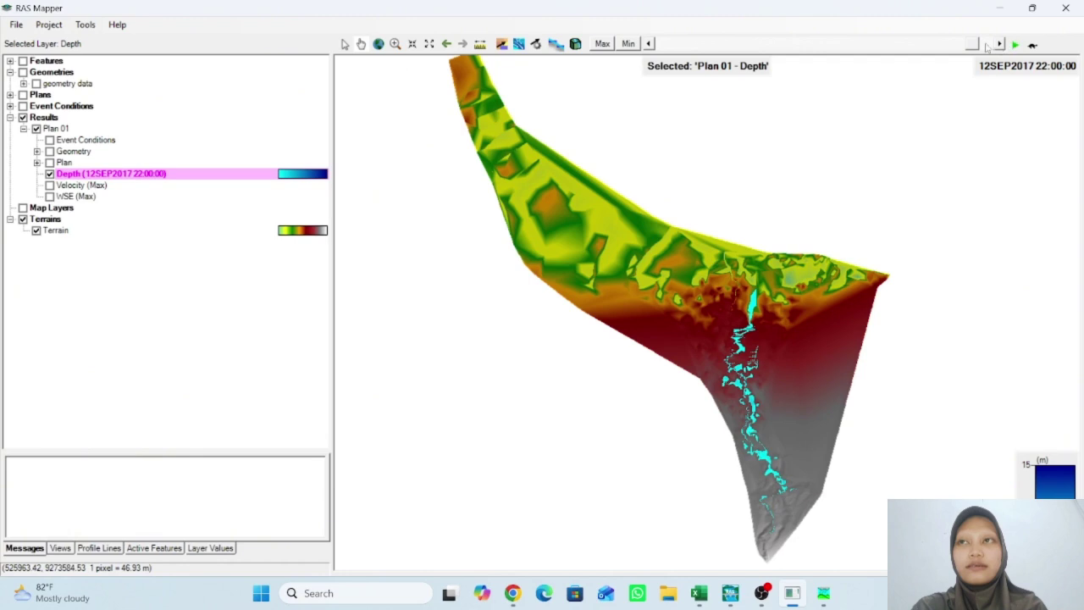
{"action": "left_click_drag", "start_coordinate": [974, 45], "coordinate": [663, 46]}
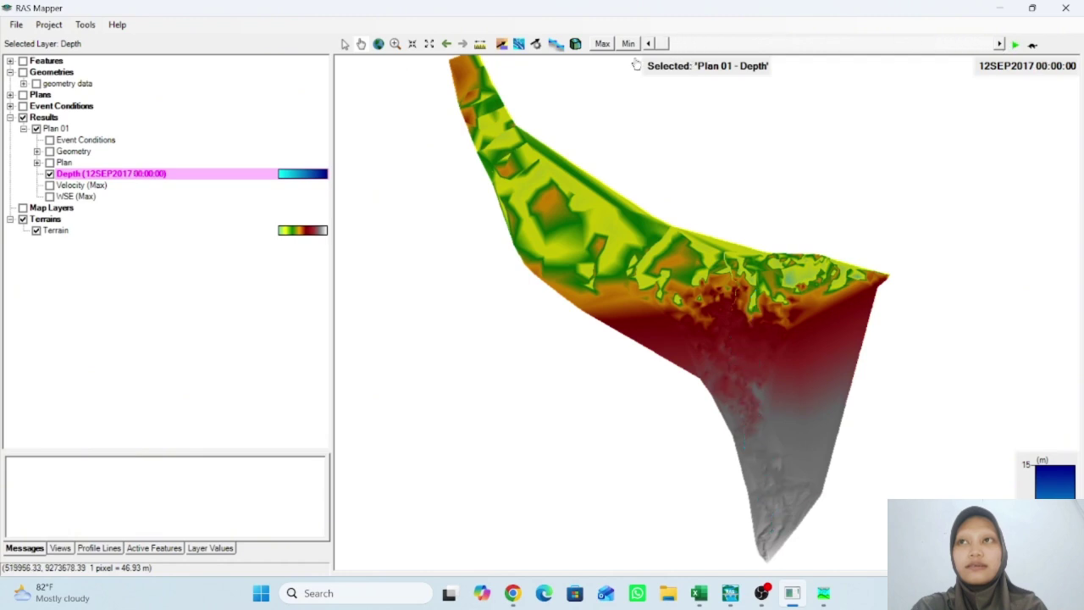
{"action": "left_click", "coordinate": [1013, 46]}
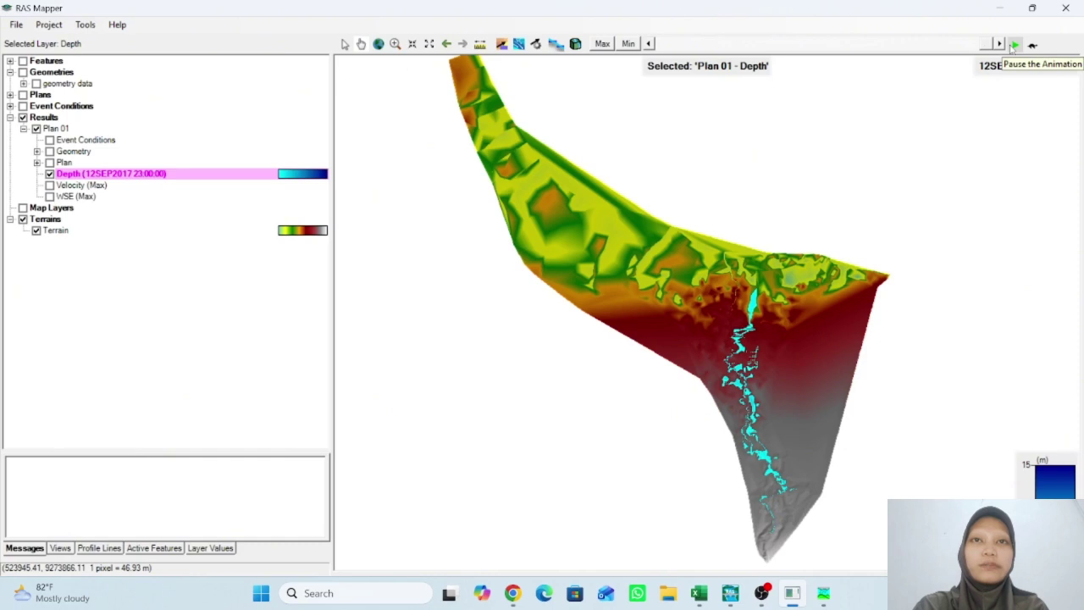
{"action": "left_click_drag", "start_coordinate": [987, 44], "coordinate": [633, 62]}
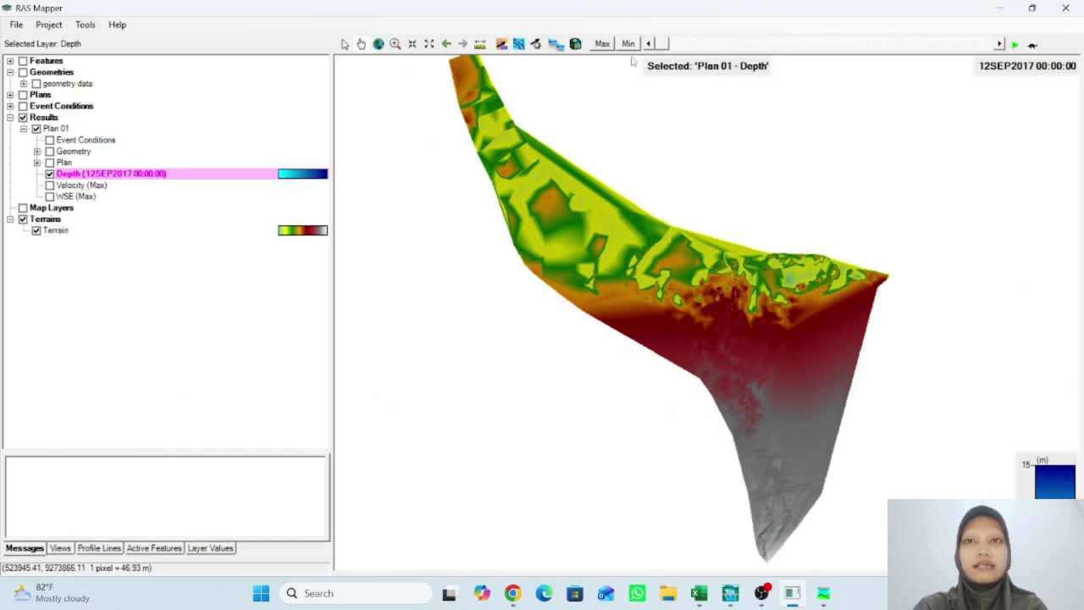
{"action": "left_click", "coordinate": [1013, 46]}
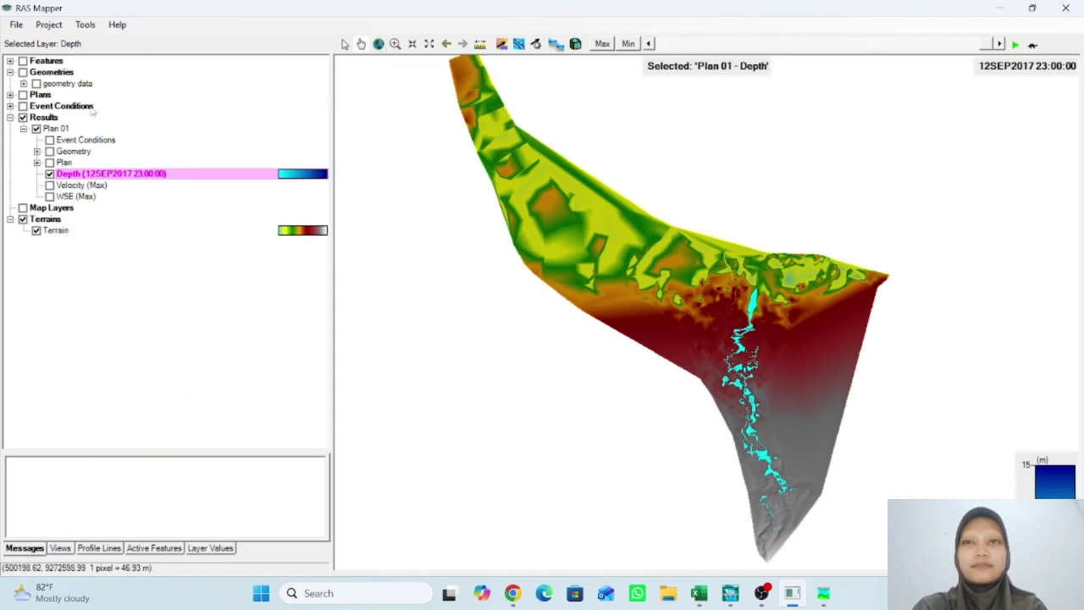
Examine the coordinate reference system definition in the project's projection settings
{"action": "left_click", "coordinate": [49, 24]}
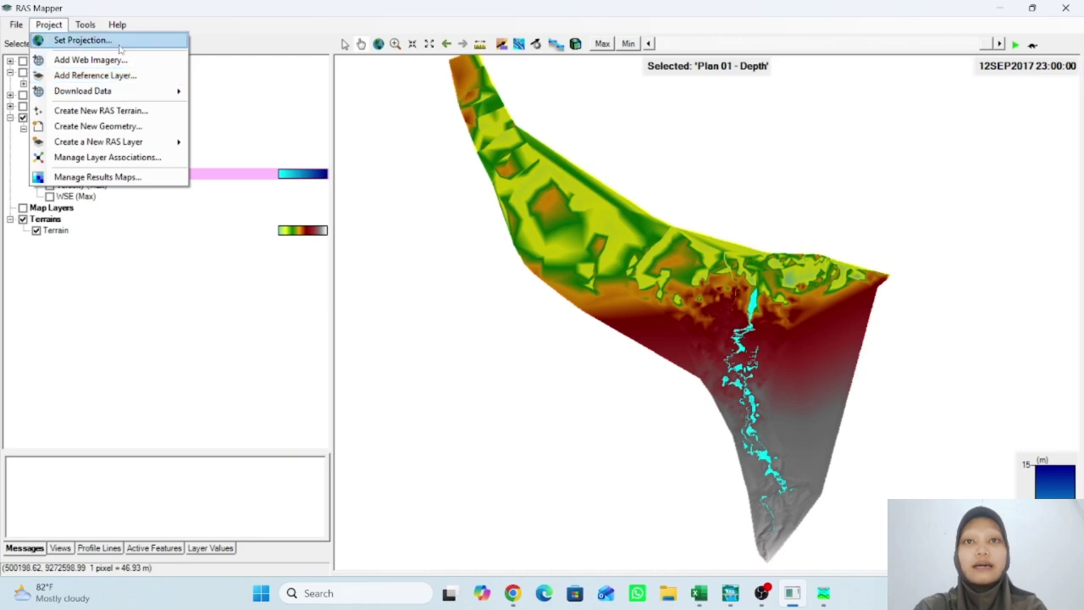
{"action": "left_click", "coordinate": [62, 28]}
{"action": "left_click", "coordinate": [60, 27]}
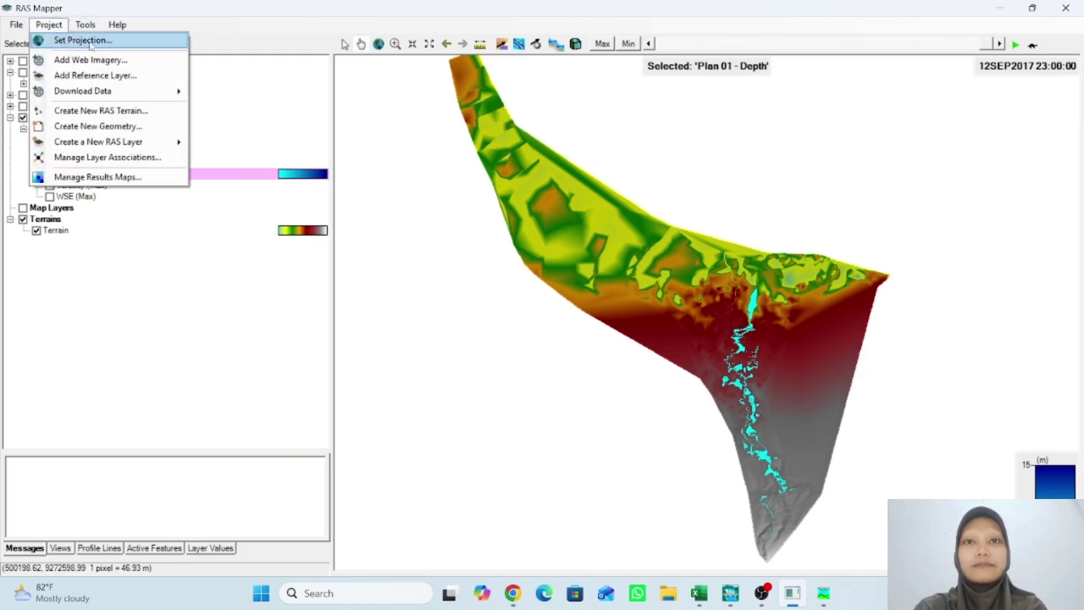
{"action": "left_click", "coordinate": [82, 40]}
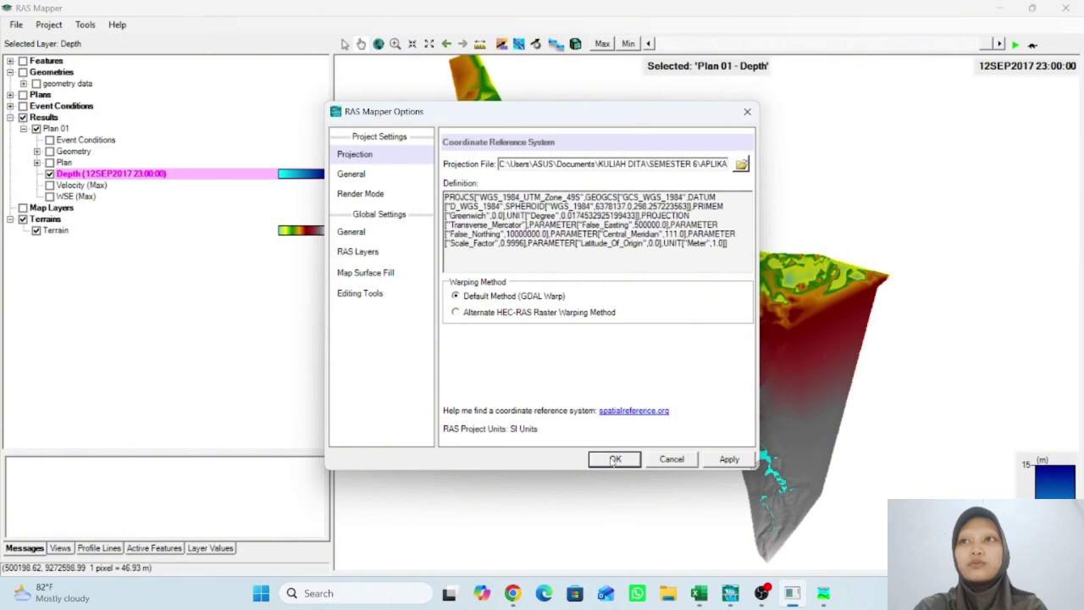
{"action": "left_click", "coordinate": [614, 459]}
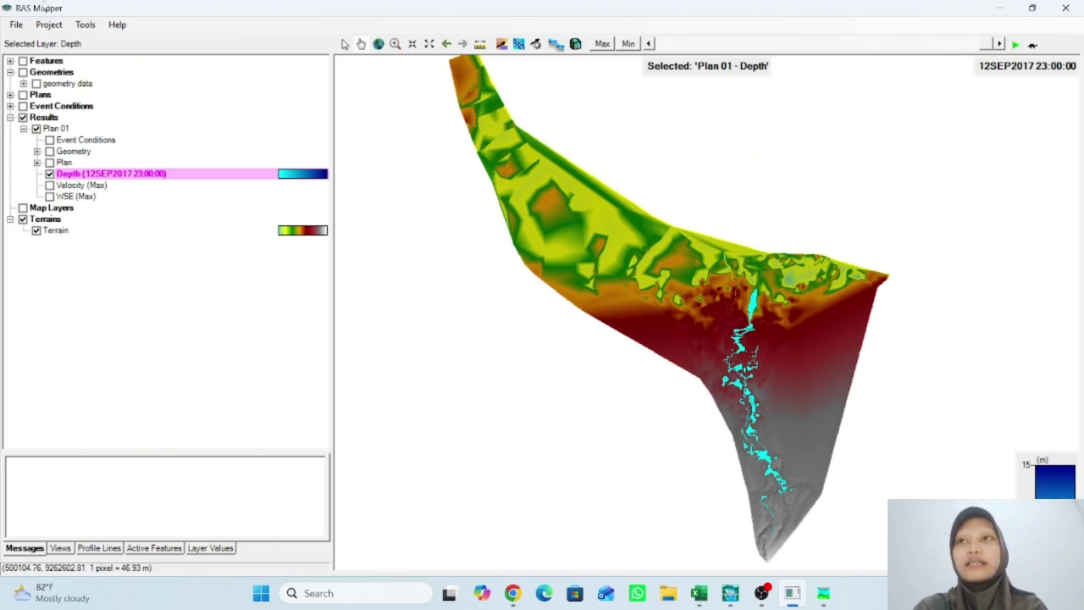
Set the project's projection file to Kodya Semarang.prj from the kodya semarang folder, keeping the default GDAL warping method
{"action": "left_click", "coordinate": [49, 25]}
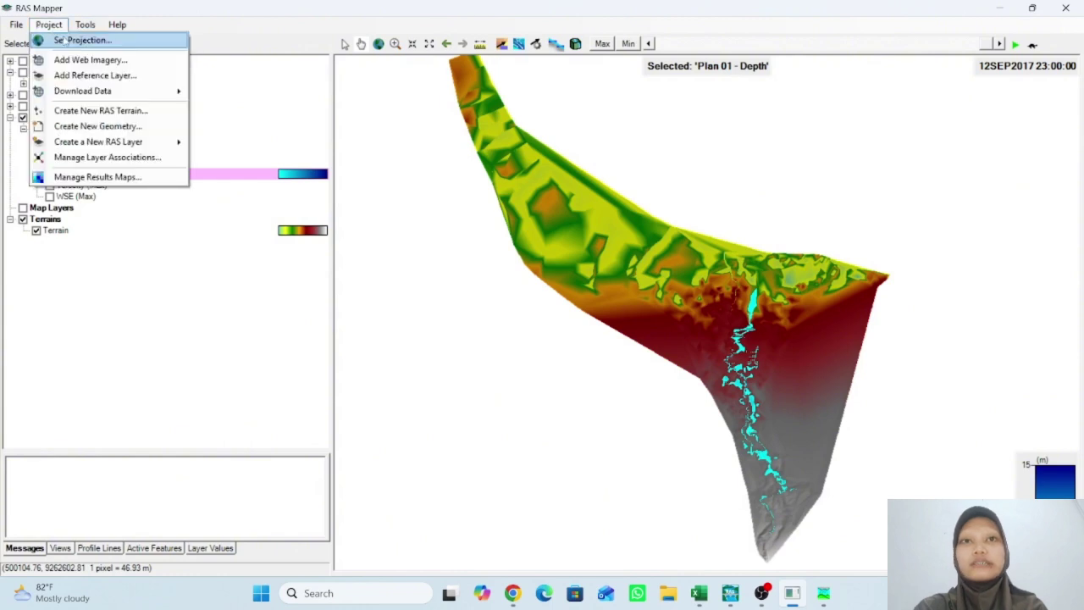
{"action": "left_click", "coordinate": [66, 40]}
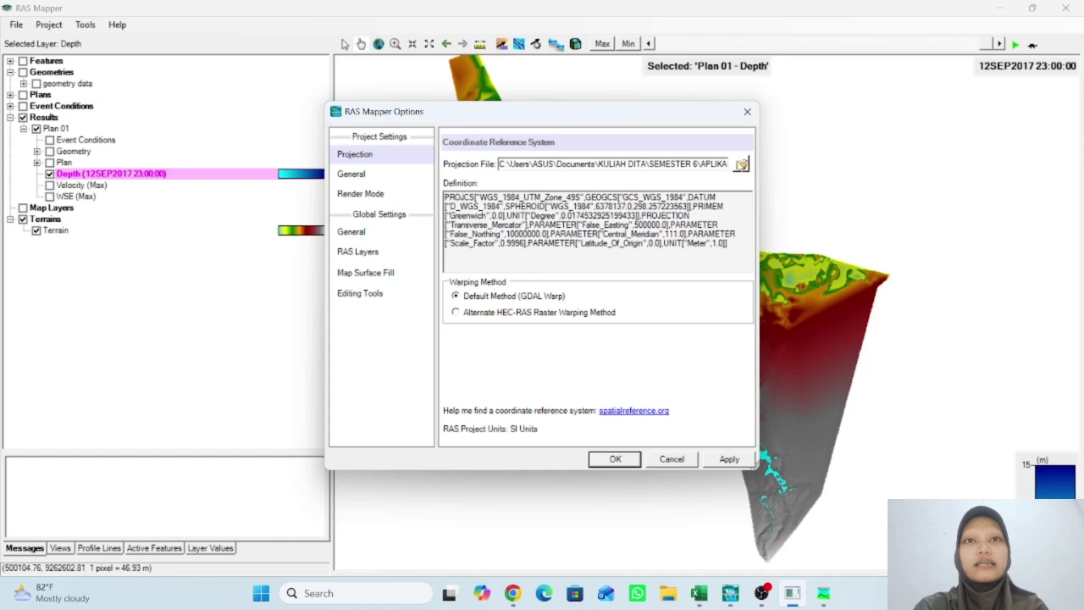
{"action": "left_click", "coordinate": [741, 164]}
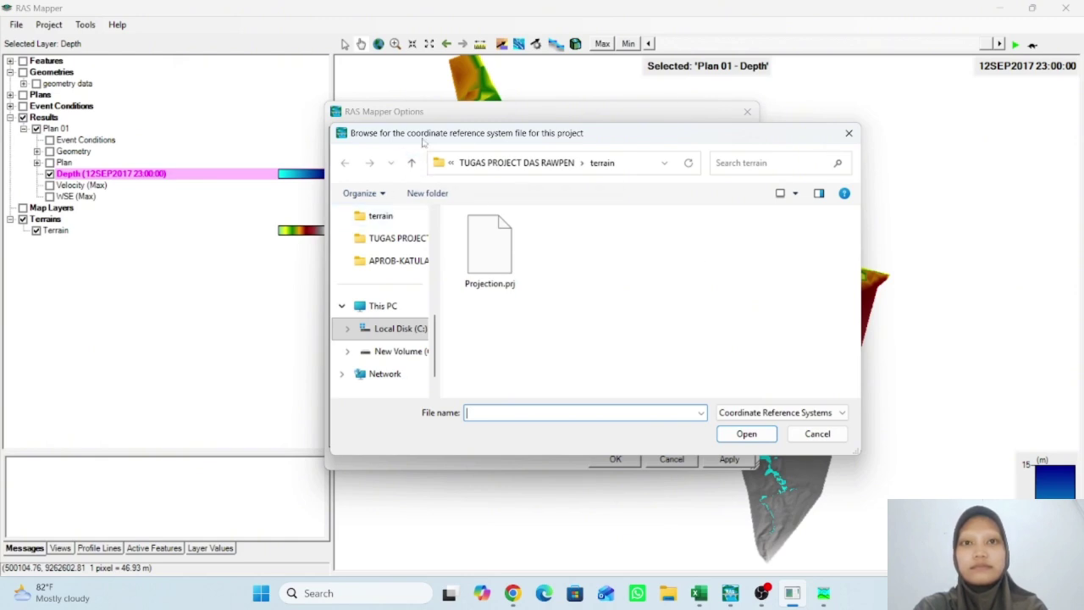
{"action": "left_click", "coordinate": [413, 240]}
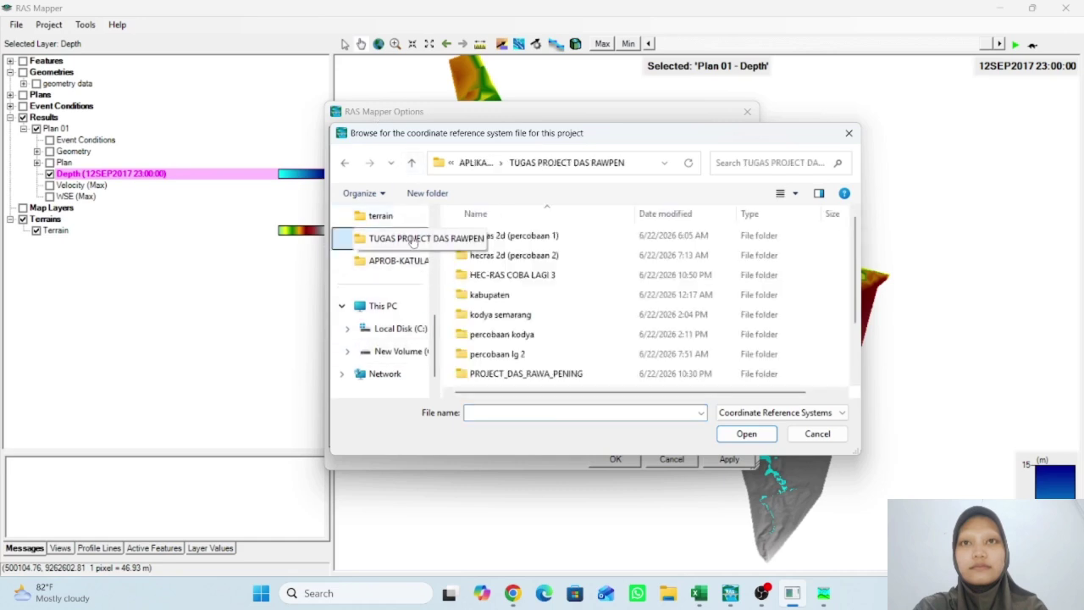
{"action": "double_click", "coordinate": [552, 316]}
{"action": "left_click", "coordinate": [511, 238]}
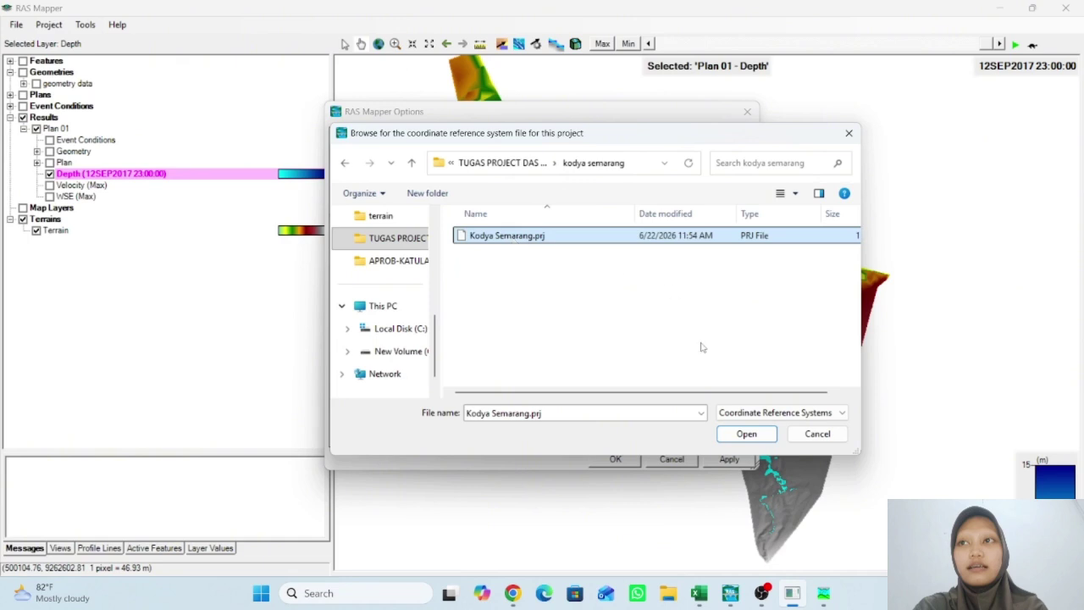
{"action": "left_click", "coordinate": [745, 434]}
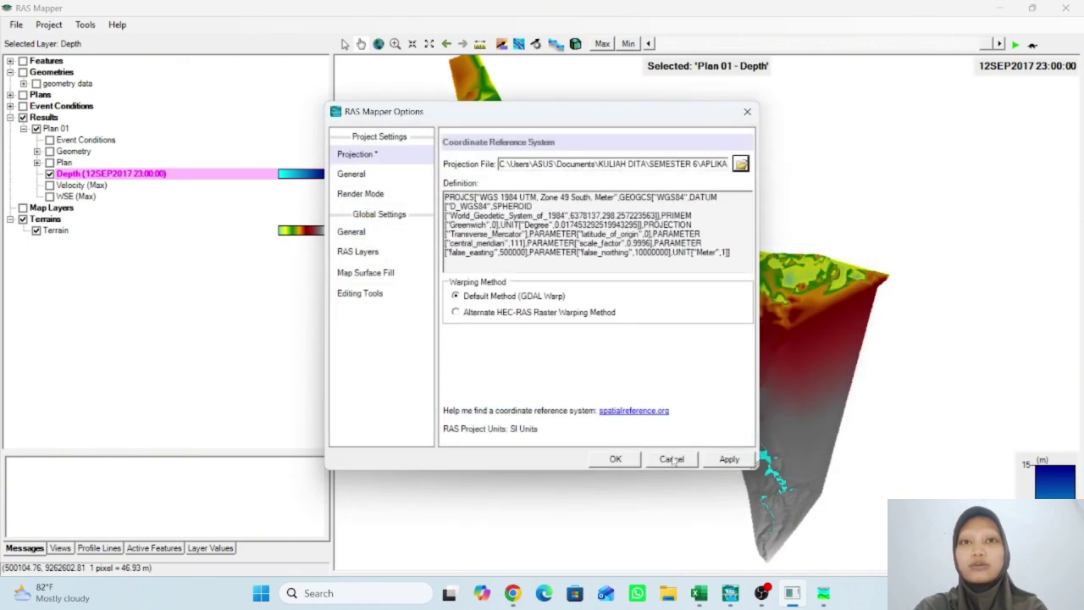
{"action": "left_click", "coordinate": [625, 459]}
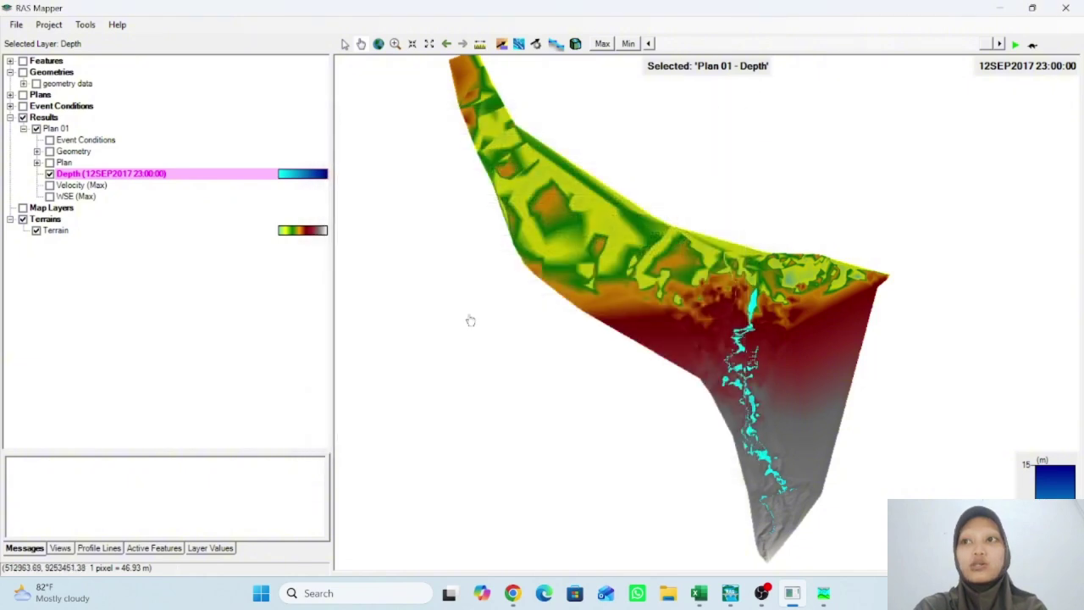
Add Google Satellite web imagery to the project, keeping the near reprojection resample method
{"action": "left_click", "coordinate": [59, 28]}
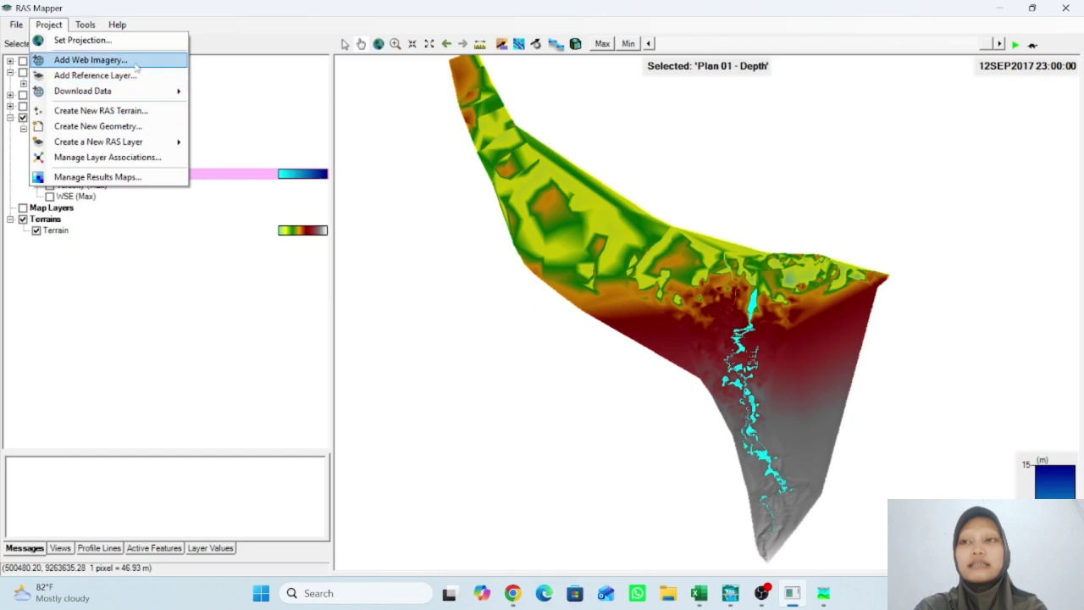
{"action": "left_click", "coordinate": [93, 60]}
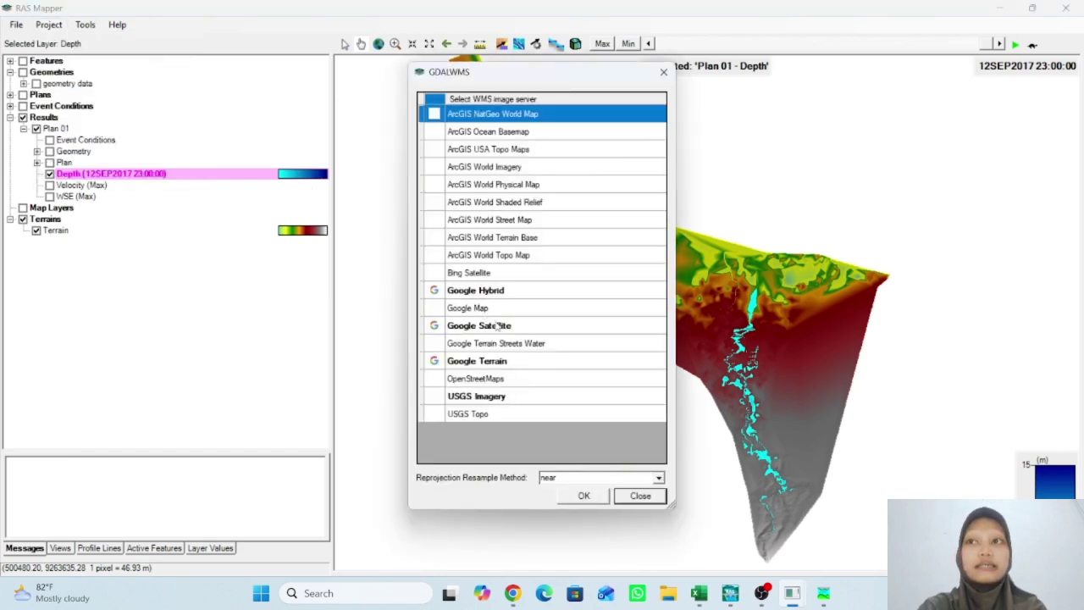
{"action": "left_click", "coordinate": [496, 325]}
{"action": "left_click", "coordinate": [583, 496]}
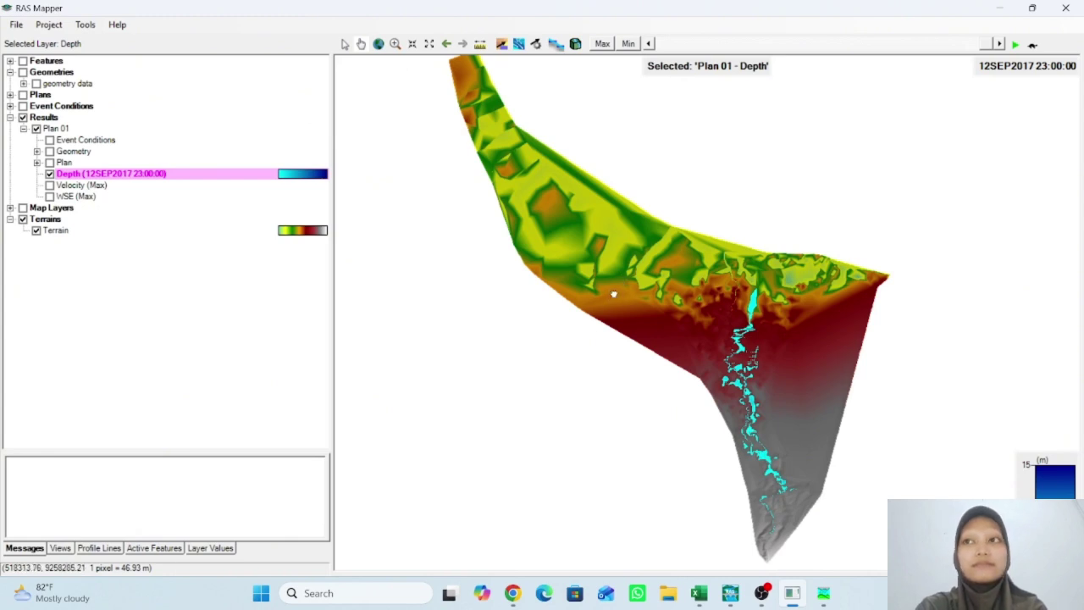
{"action": "left_click_drag", "start_coordinate": [612, 296], "coordinate": [596, 276]}
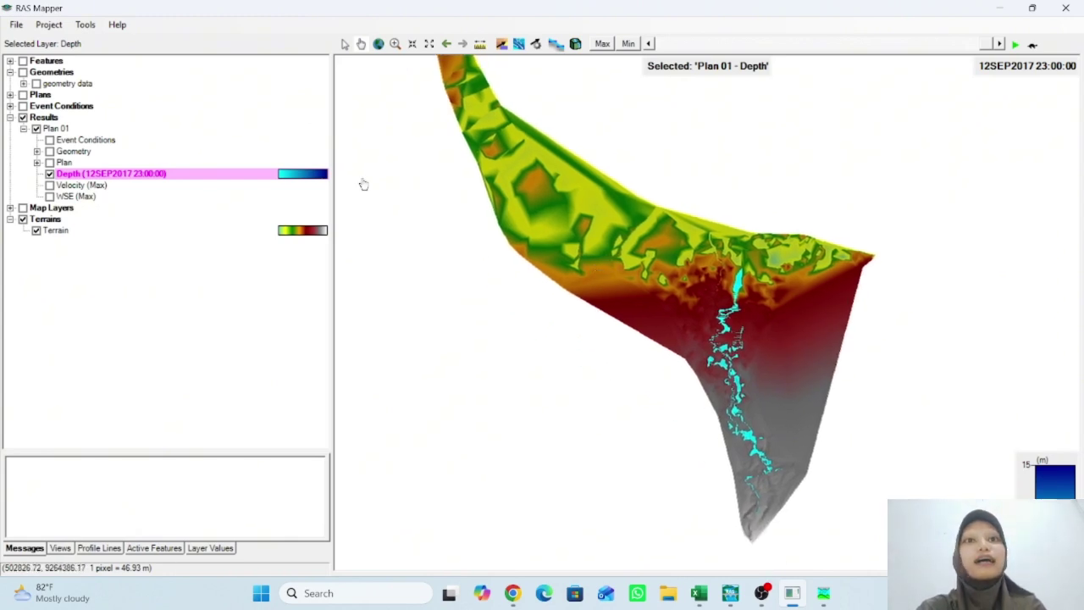
Add Google Map as a second web imagery layer with the near resample method
{"action": "left_click", "coordinate": [49, 24]}
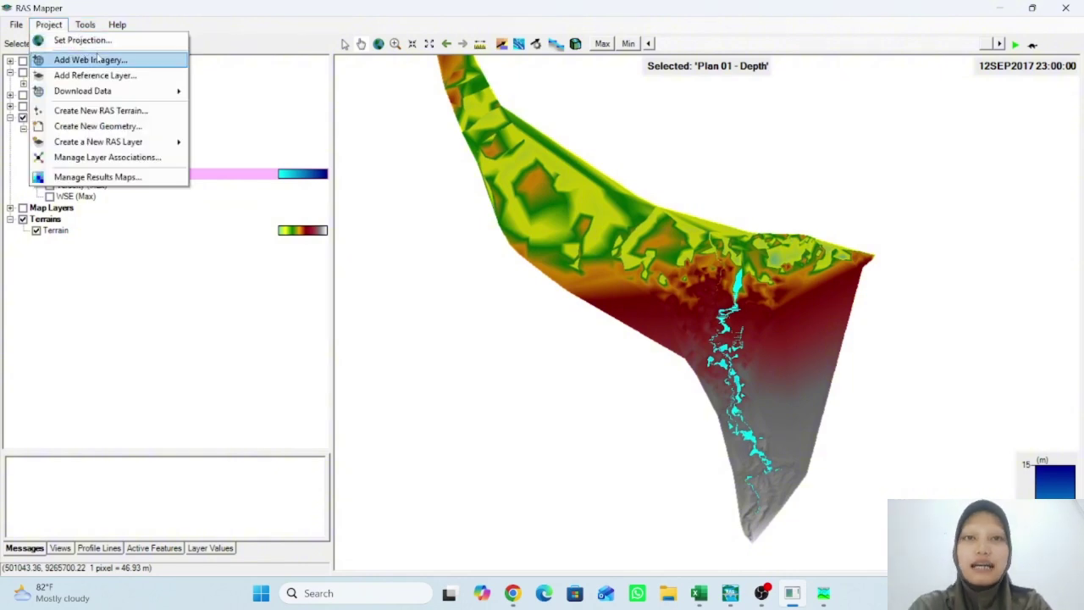
{"action": "left_click", "coordinate": [97, 58]}
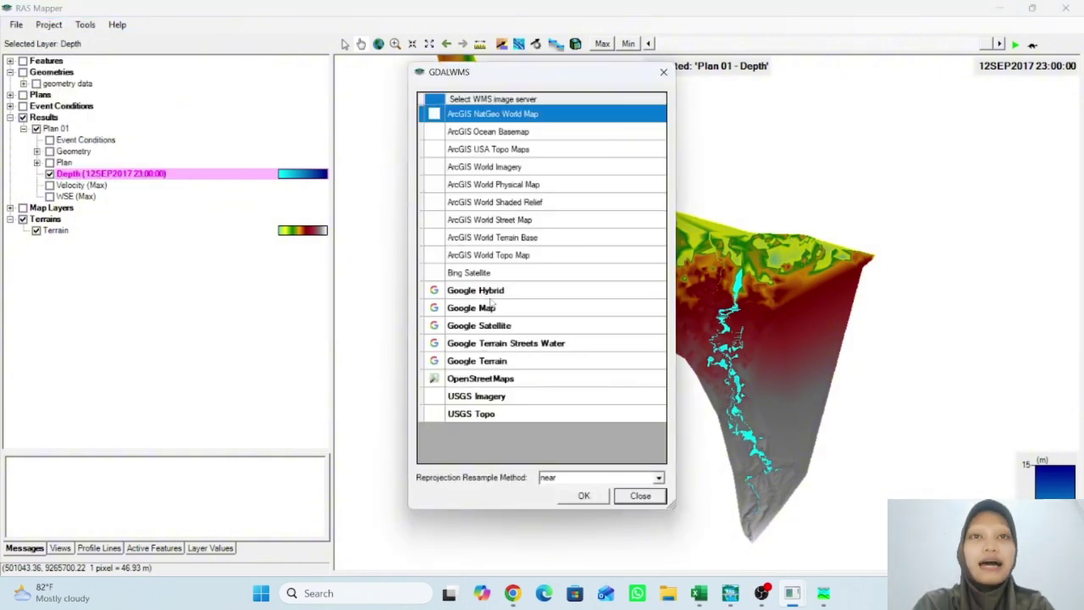
{"action": "left_click", "coordinate": [489, 309]}
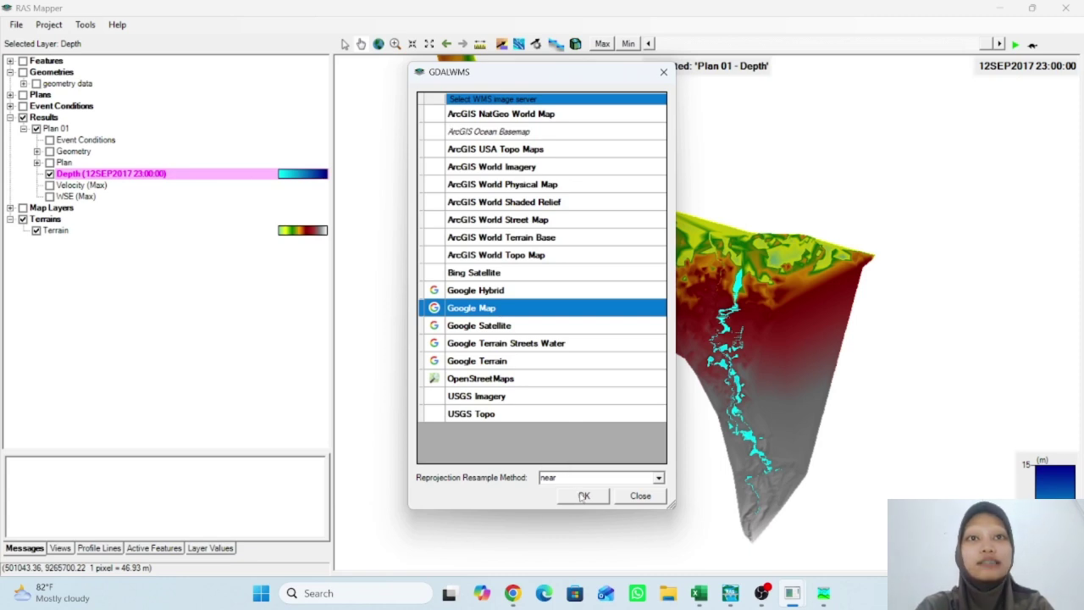
{"action": "left_click", "coordinate": [583, 496]}
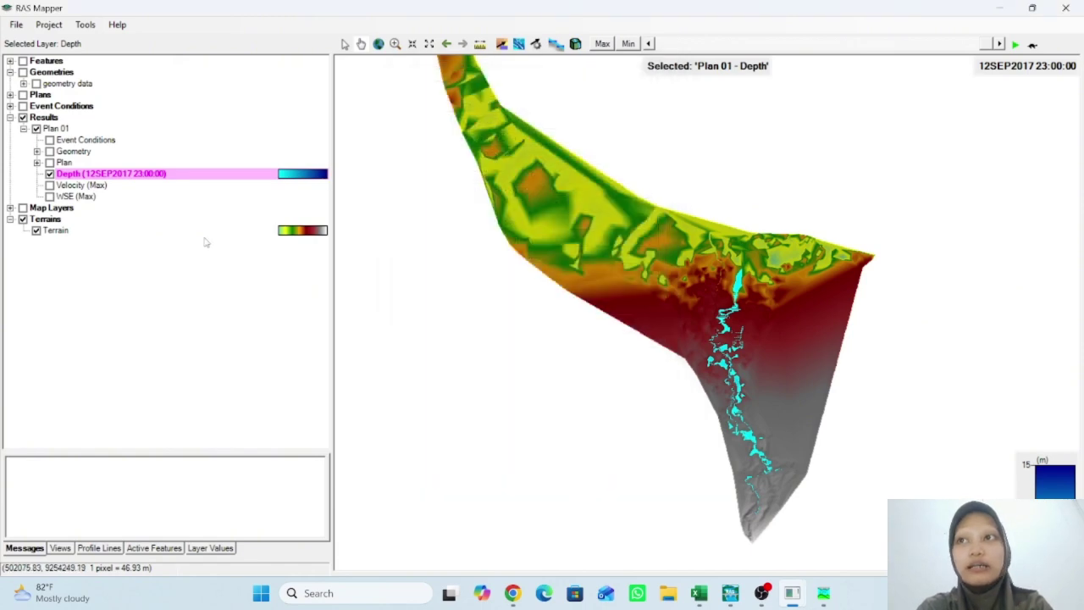
Expand the map layers and view the layer properties of Google Satellite without changing them
{"action": "left_click", "coordinate": [10, 208]}
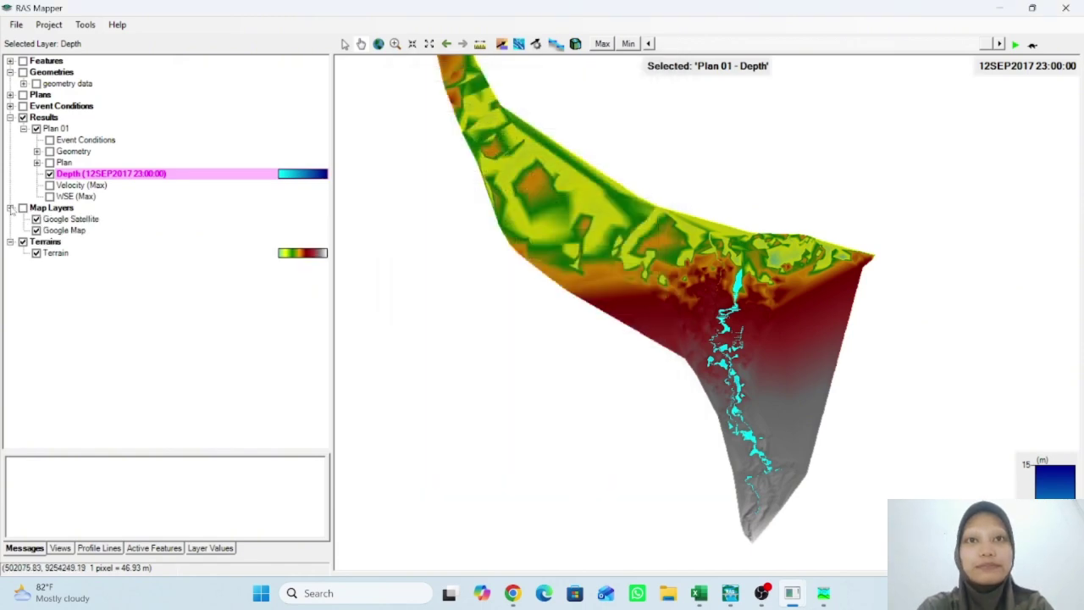
{"action": "left_click", "coordinate": [55, 220]}
{"action": "double_click", "coordinate": [54, 220]}
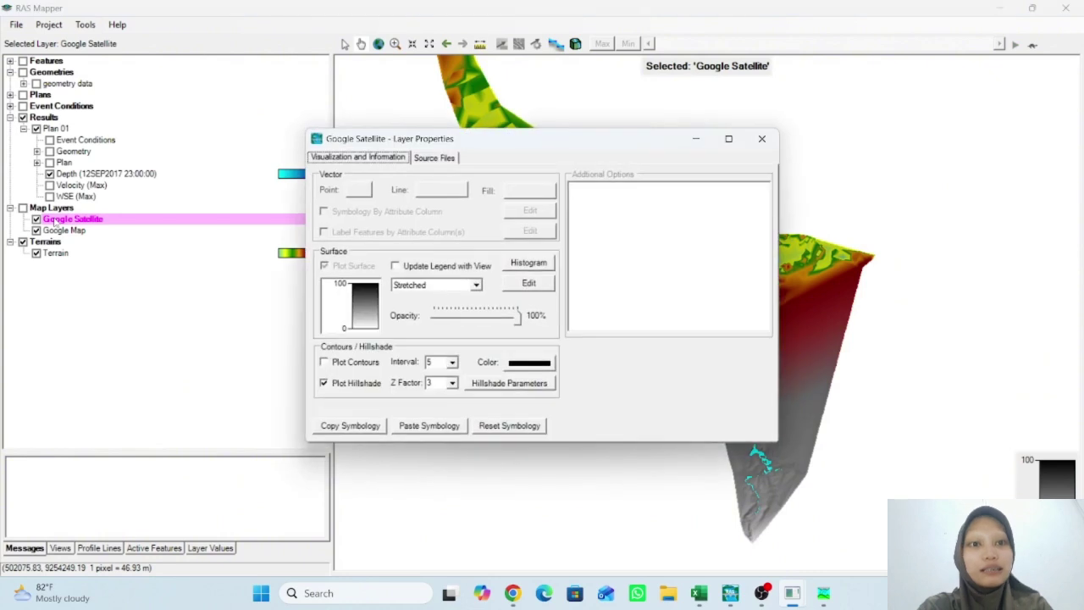
{"action": "left_click", "coordinate": [760, 140]}
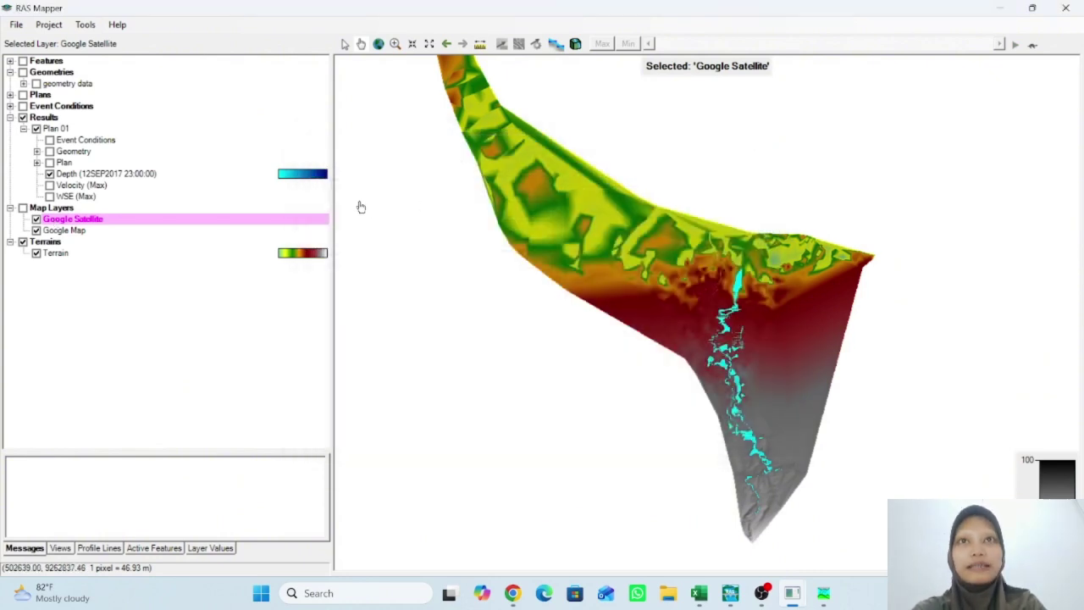
Try hiding the Terrains group to reveal the web imagery, and show it again
{"action": "left_click", "coordinate": [75, 231]}
{"action": "left_click", "coordinate": [85, 224]}
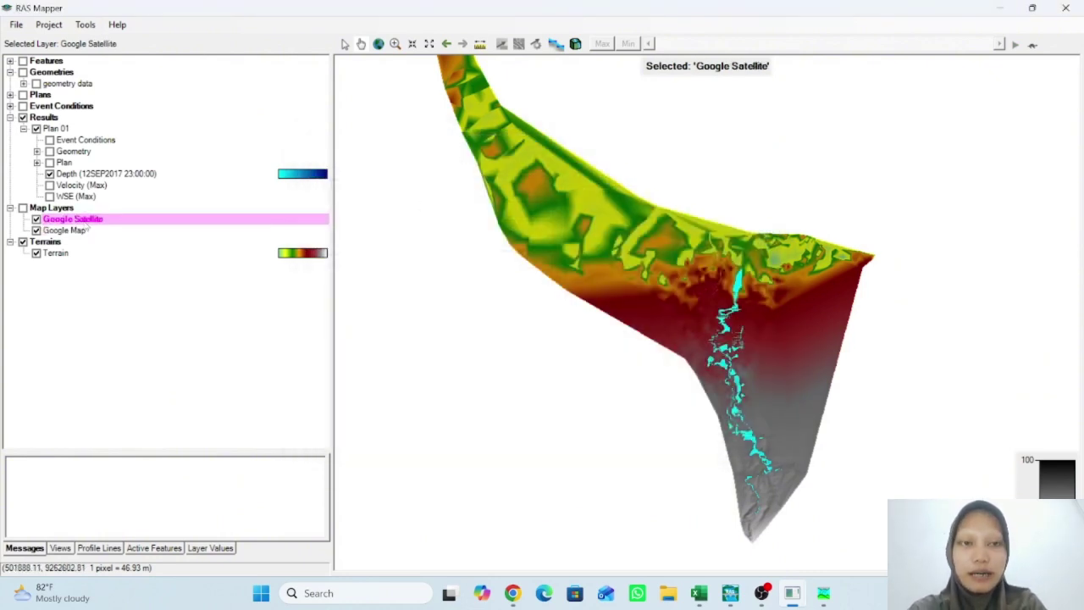
{"action": "left_click", "coordinate": [74, 234]}
{"action": "left_click", "coordinate": [22, 242]}
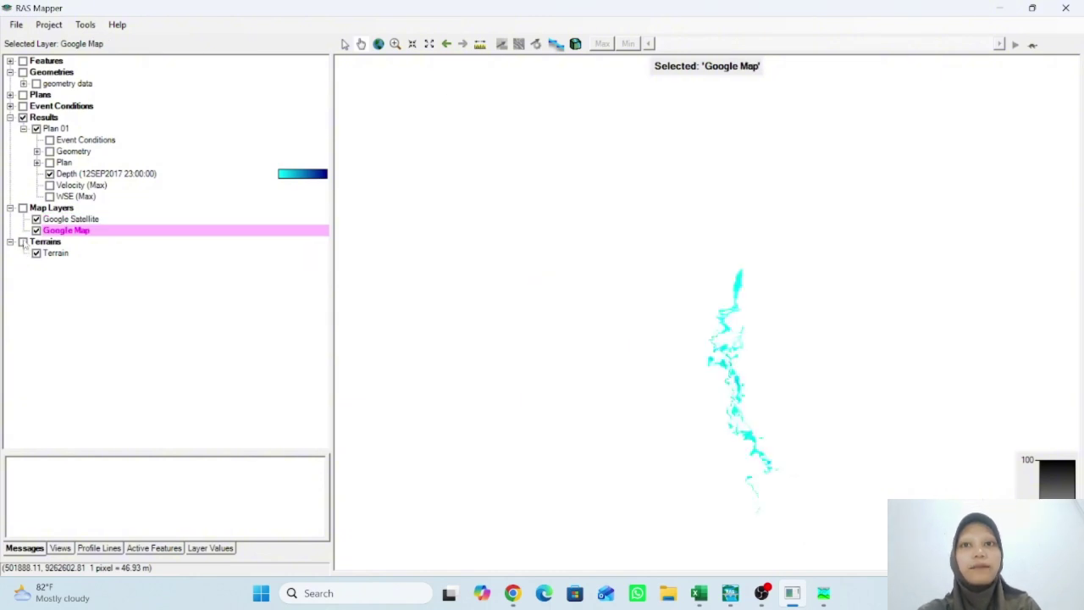
{"action": "left_click", "coordinate": [22, 242]}
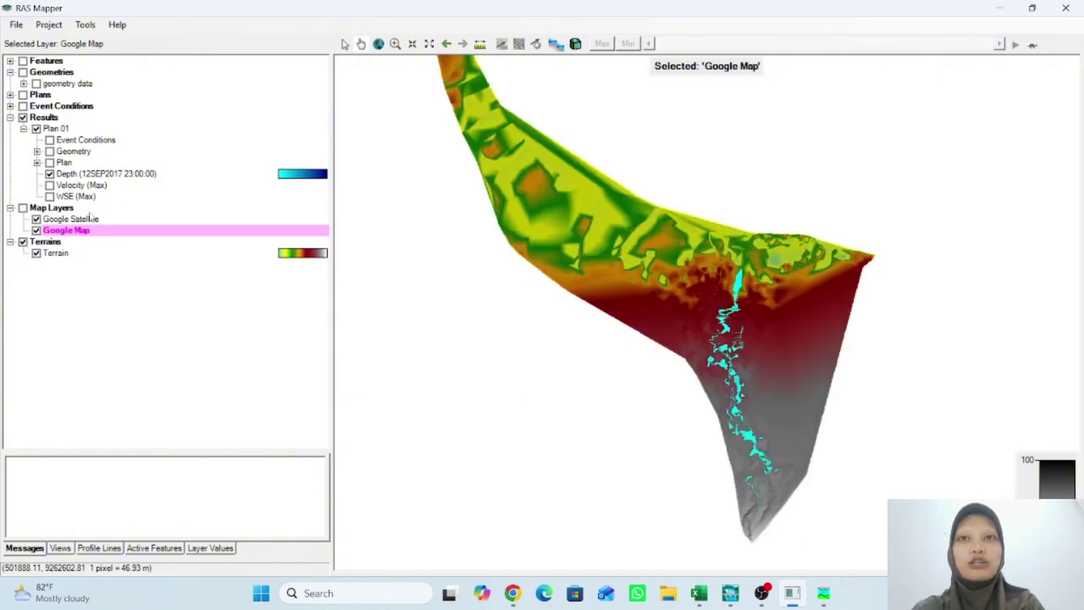
Display the Google Satellite imagery beneath the flood depth results, with the Google Map layer turned off
{"action": "left_click", "coordinate": [88, 210]}
{"action": "left_click", "coordinate": [82, 220]}
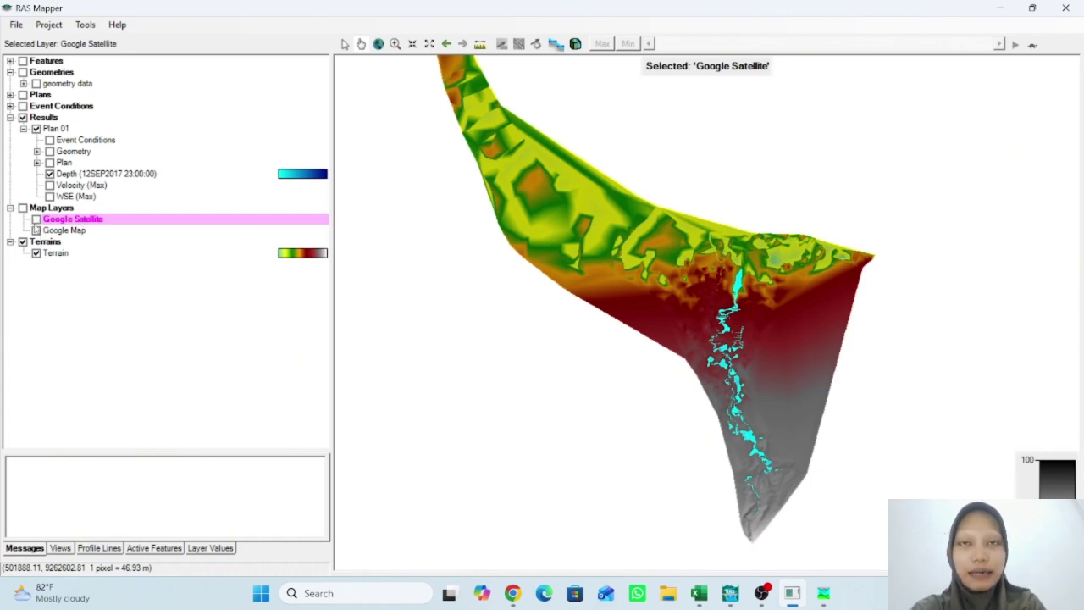
{"action": "left_click", "coordinate": [34, 219]}
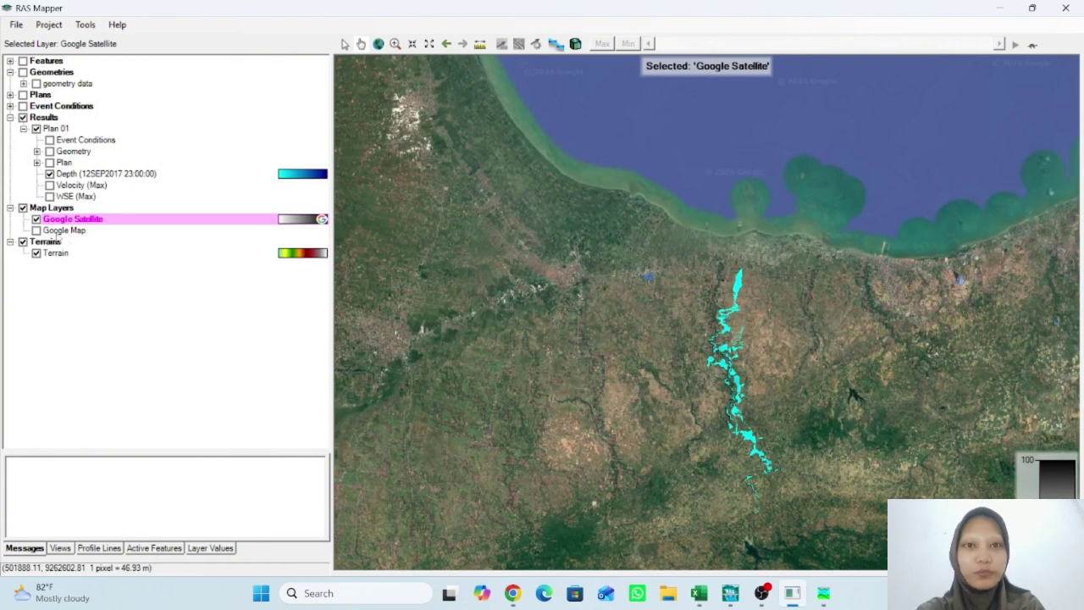
Turn off Google Satellite, and switch Google Map on and off again
{"action": "left_click", "coordinate": [36, 219]}
{"action": "left_click", "coordinate": [36, 230]}
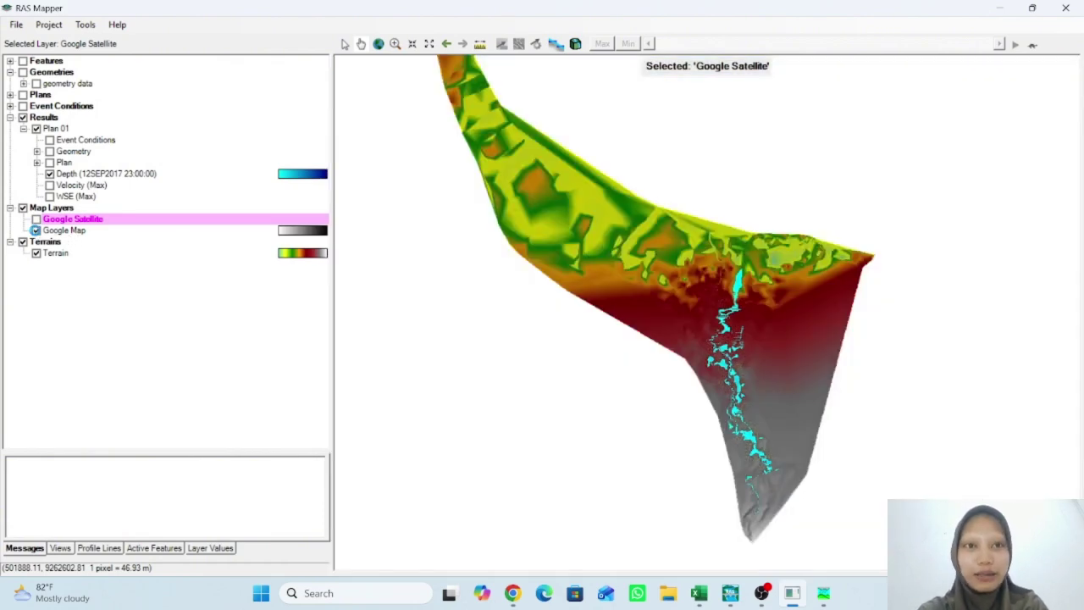
{"action": "left_click", "coordinate": [35, 232]}
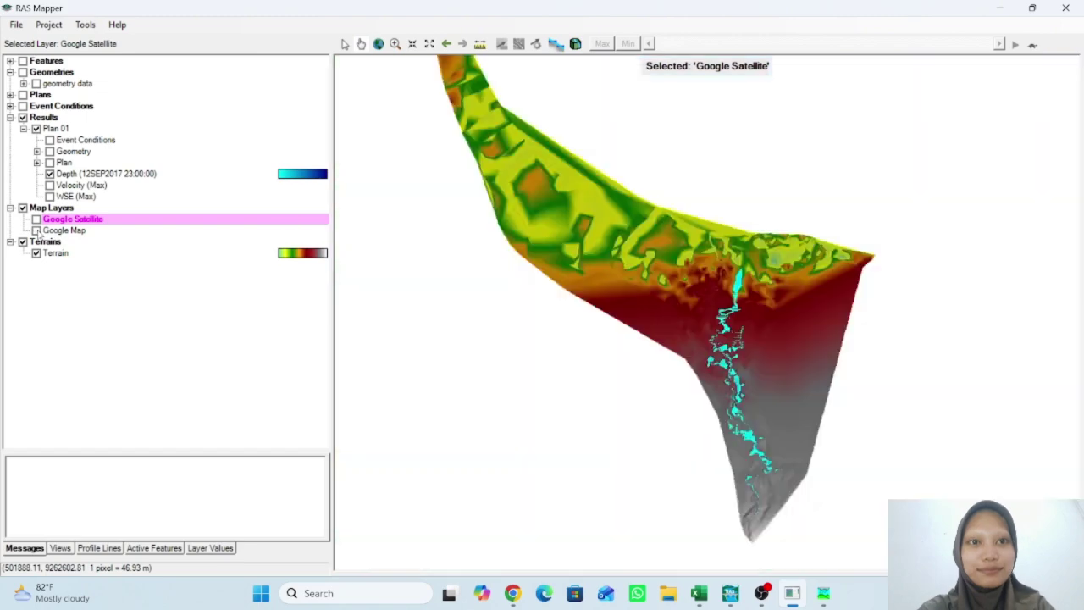